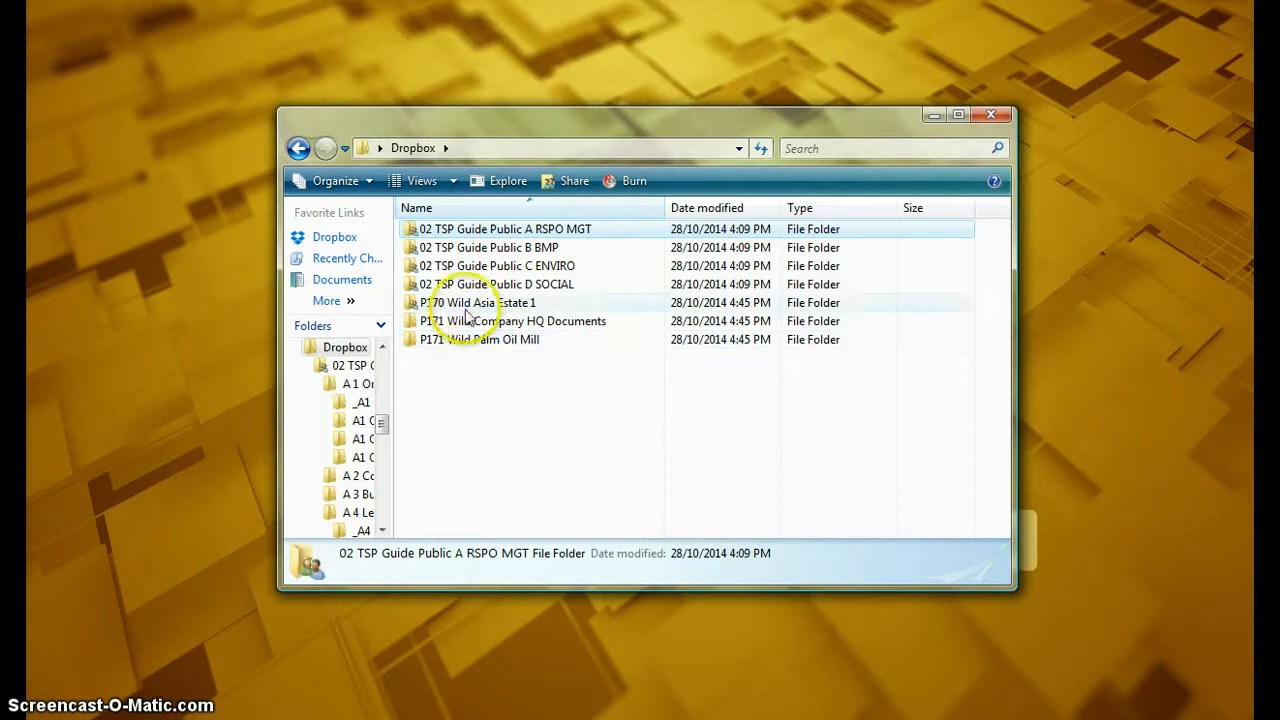
- Open the 0A.2.2.6 TSP Guide Public A Register_v1_03092014 workbook from the 02 TSP Guide Public A RSPO MGT folder in Dropbox
{"action": "left_click", "coordinate": [472, 369]}
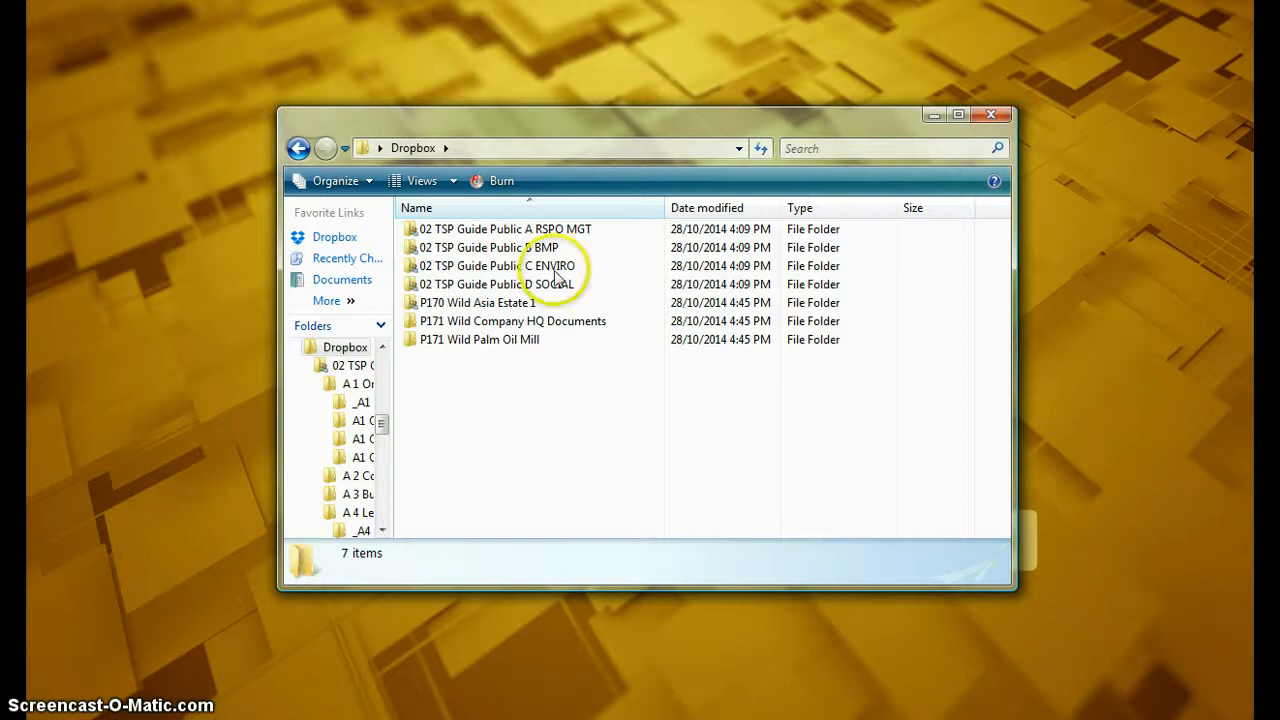
{"action": "mouse_move", "coordinate": [600, 238]}
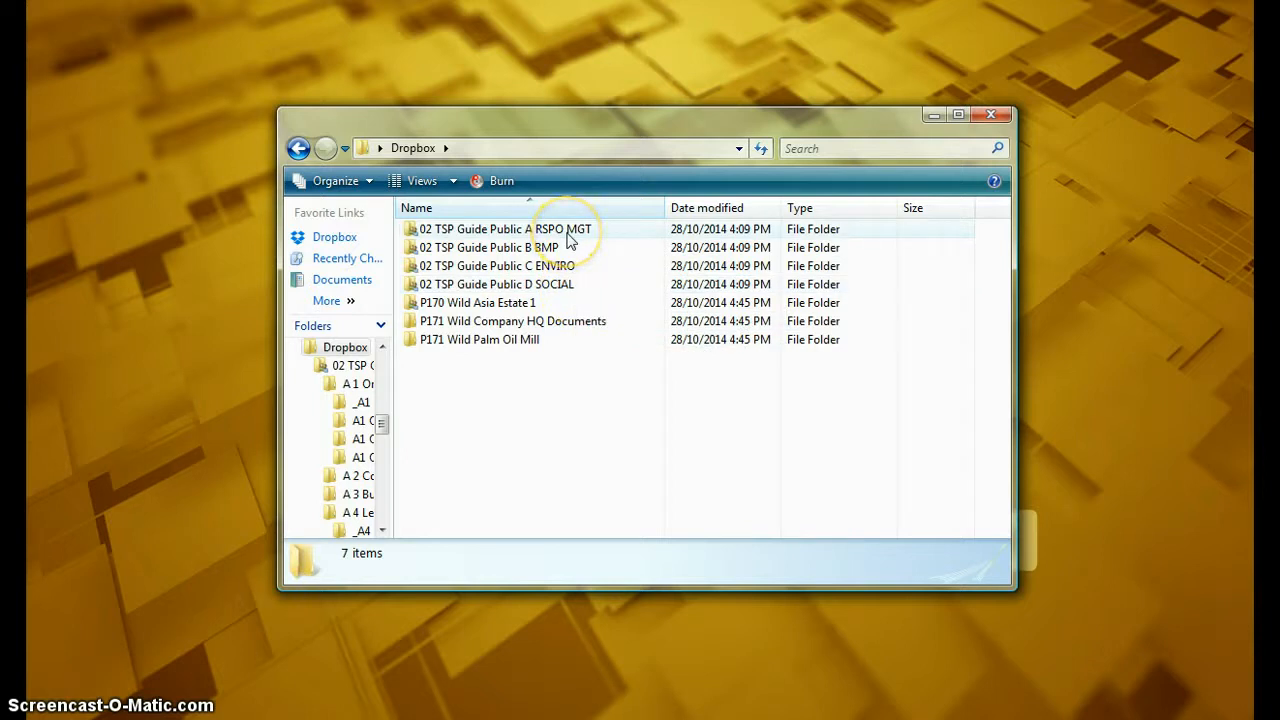
{"action": "double_click", "coordinate": [568, 238]}
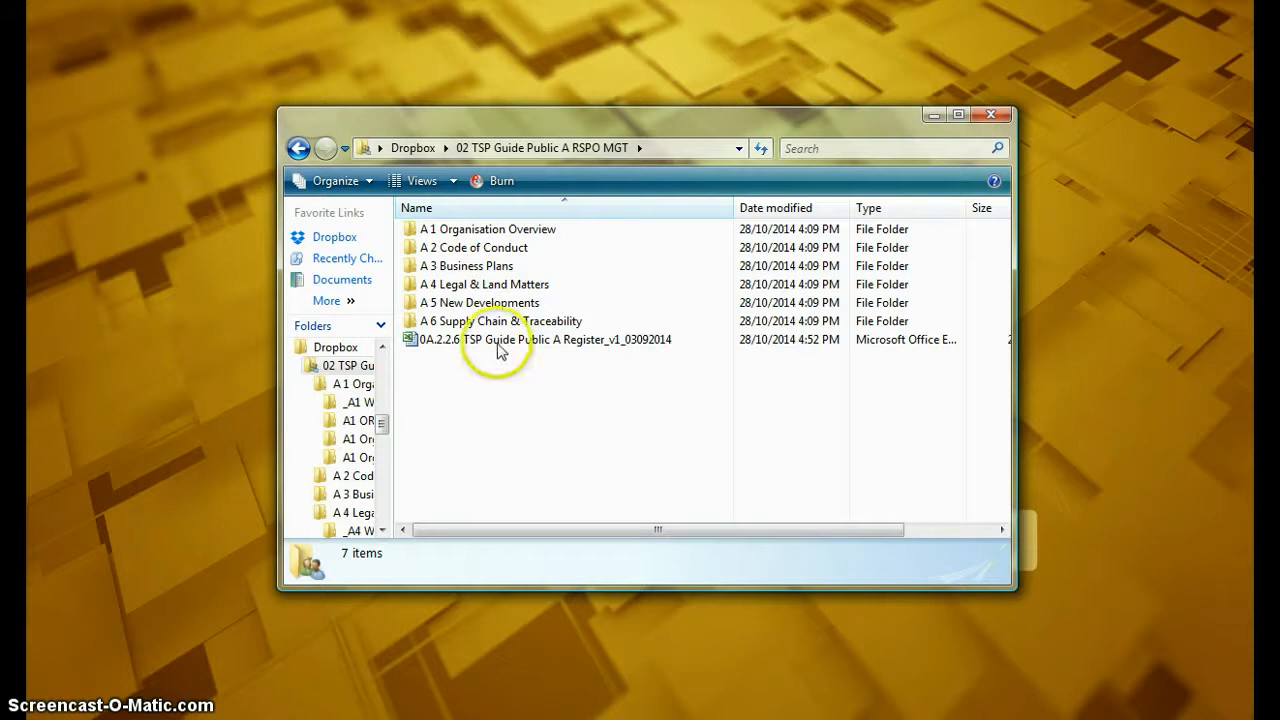
{"action": "double_click", "coordinate": [497, 230]}
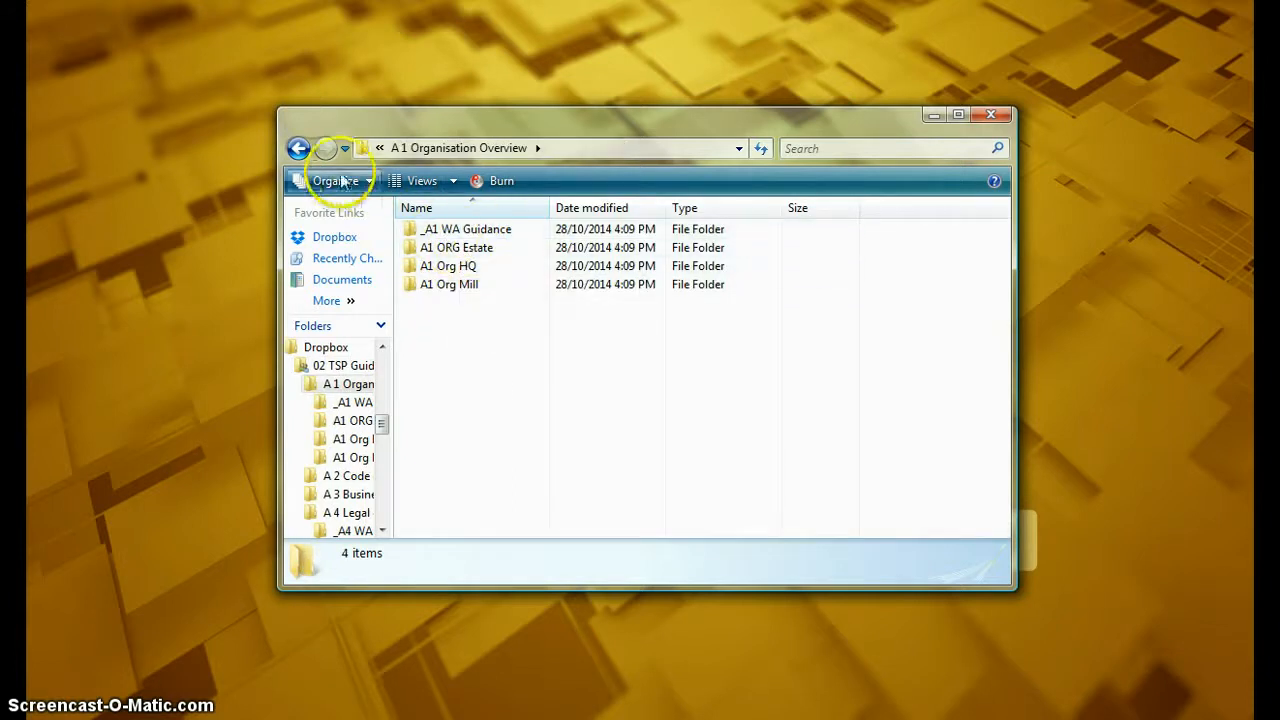
{"action": "left_click", "coordinate": [300, 150]}
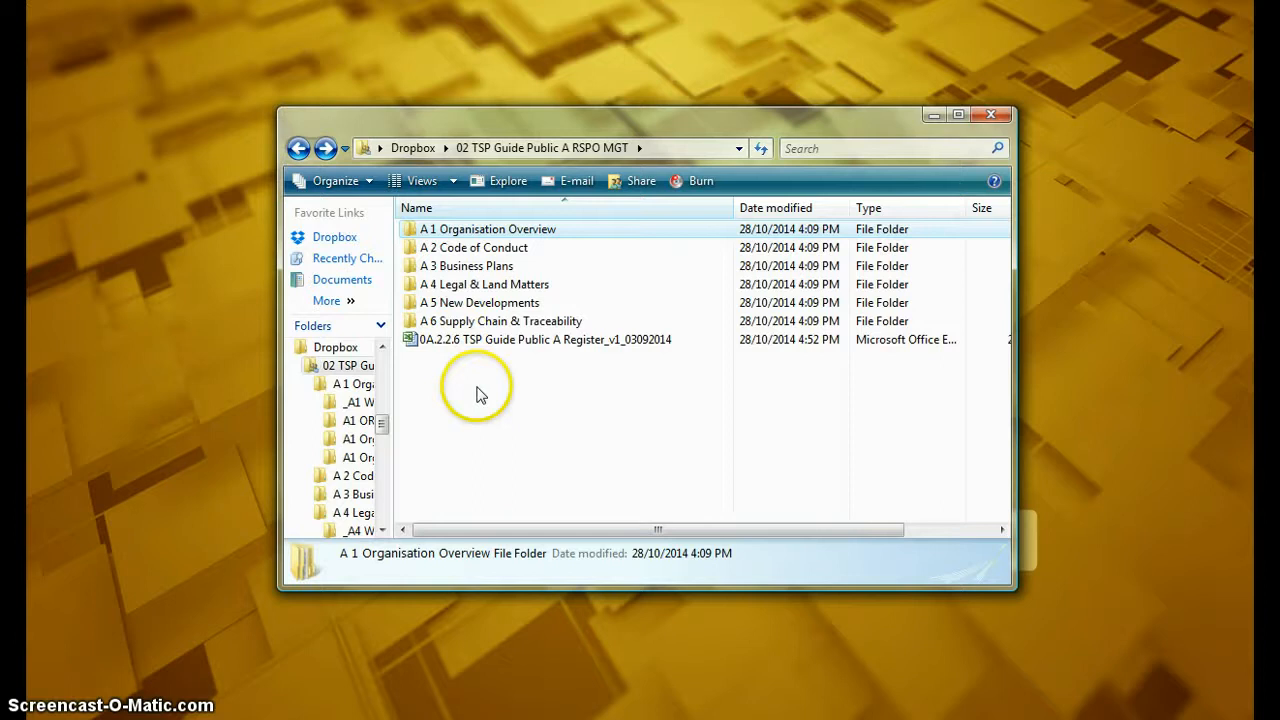
{"action": "double_click", "coordinate": [485, 342]}
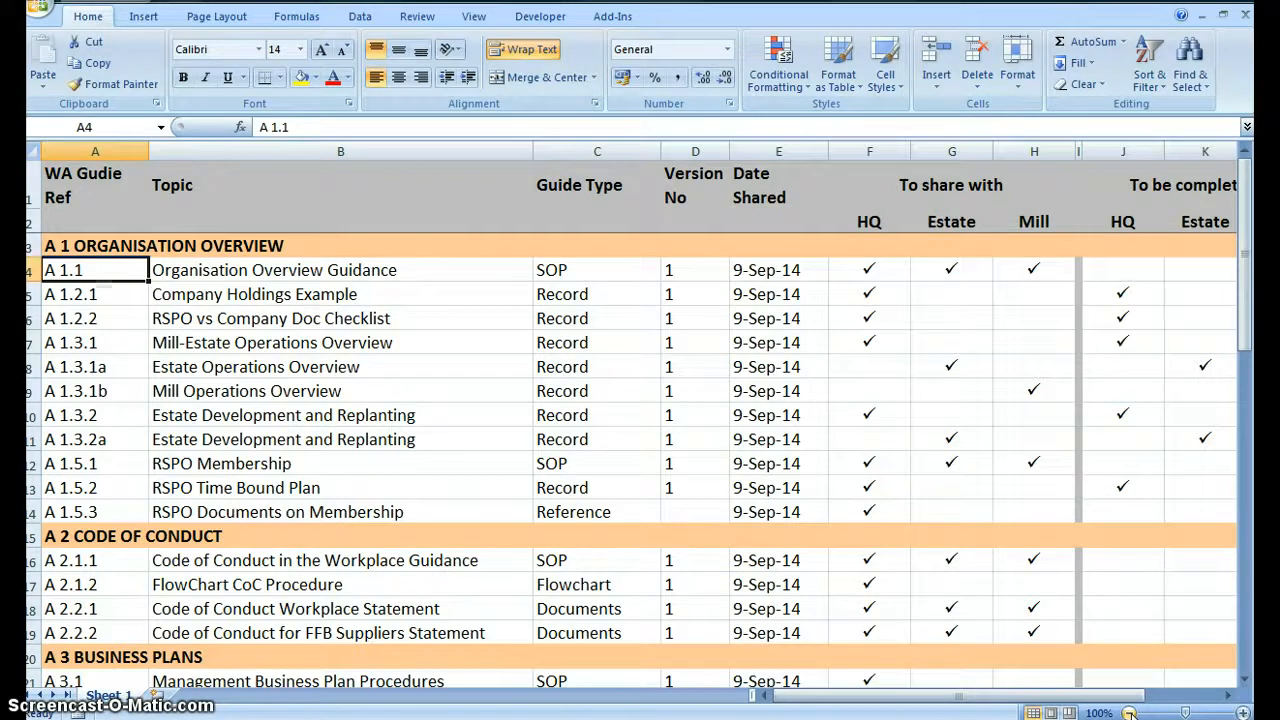
- Examine the guide type, sharing and completion columns for entries A 1.1 and A 1.2.1 in the register
{"action": "left_click", "coordinate": [1128, 712]}
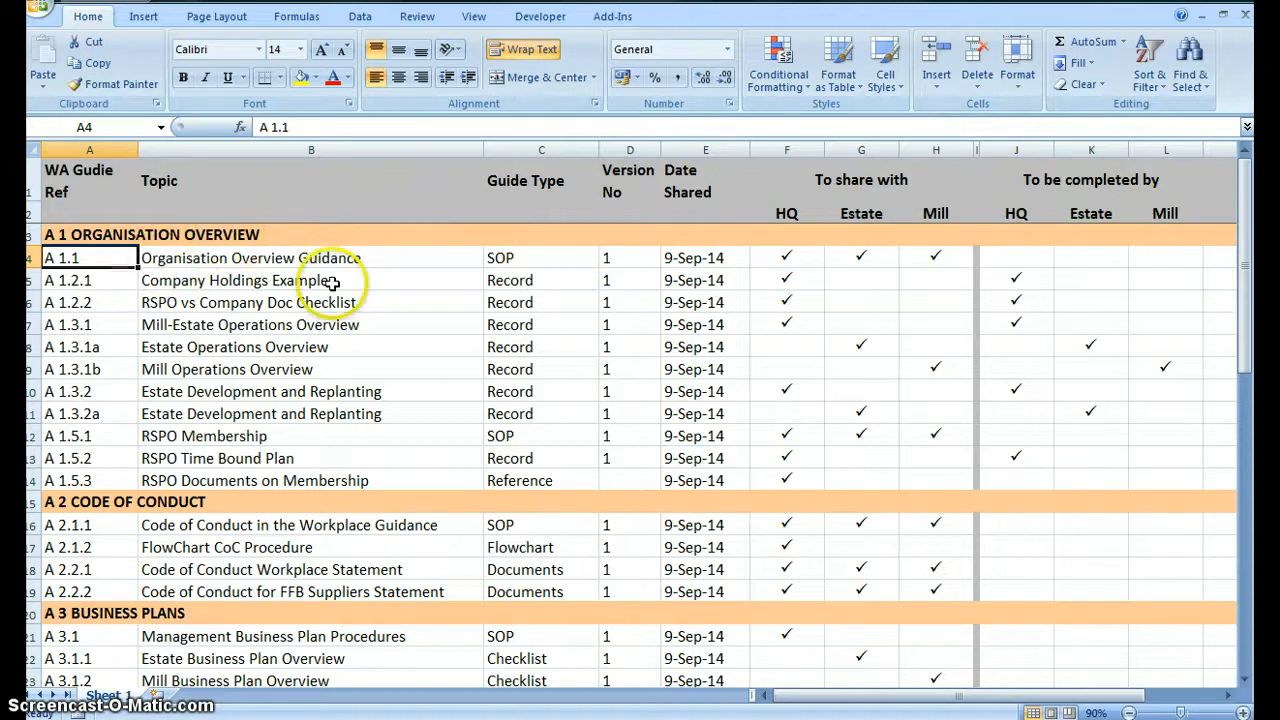
{"action": "left_click", "coordinate": [558, 261]}
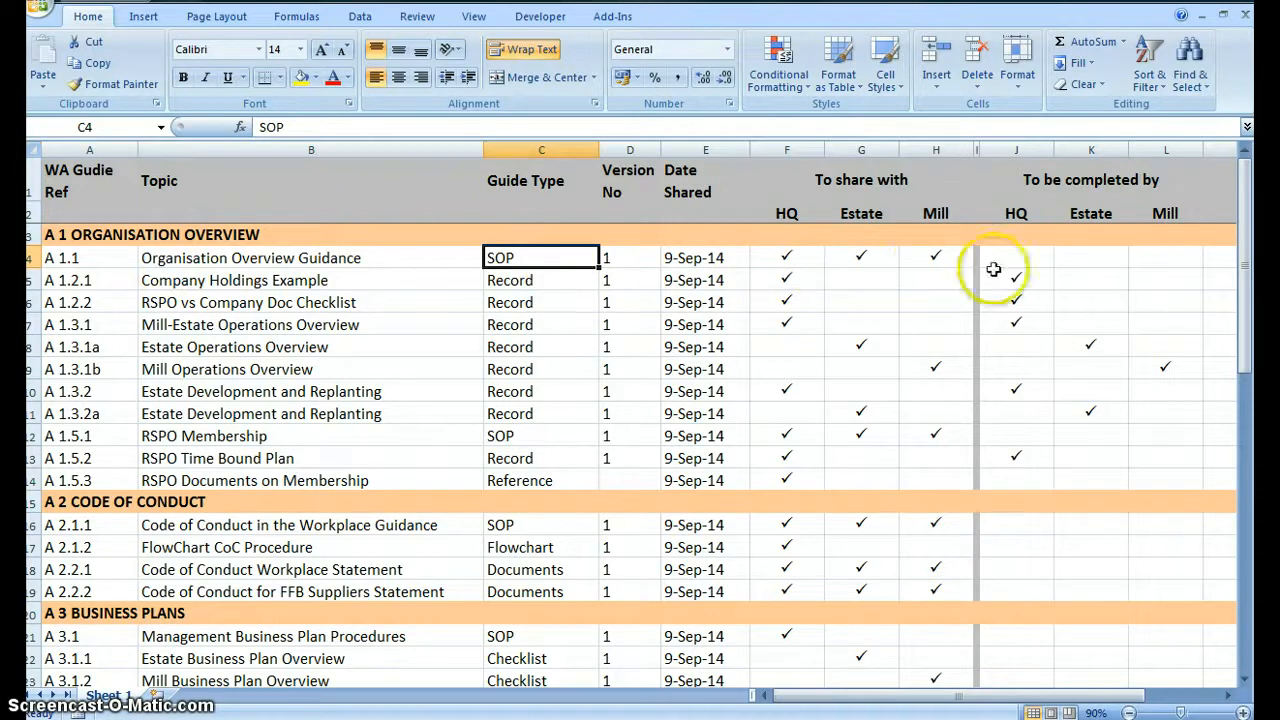
{"action": "left_click", "coordinate": [929, 261]}
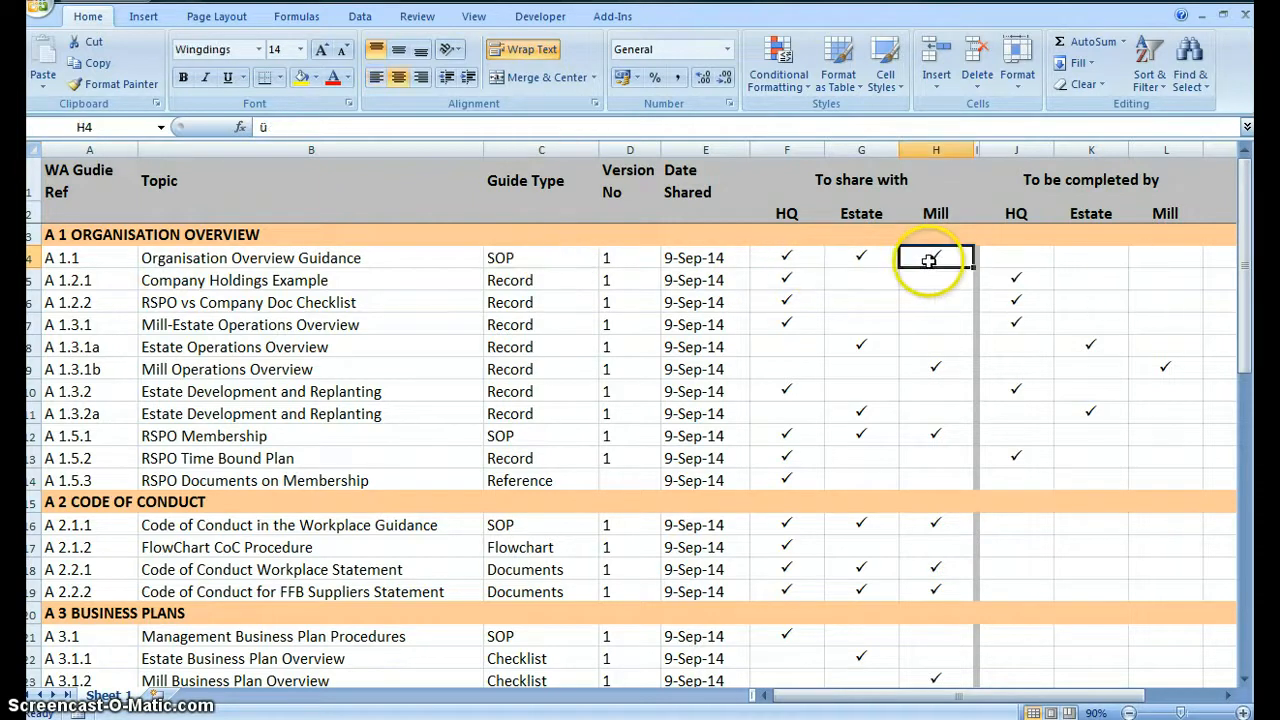
{"action": "left_click", "coordinate": [128, 280]}
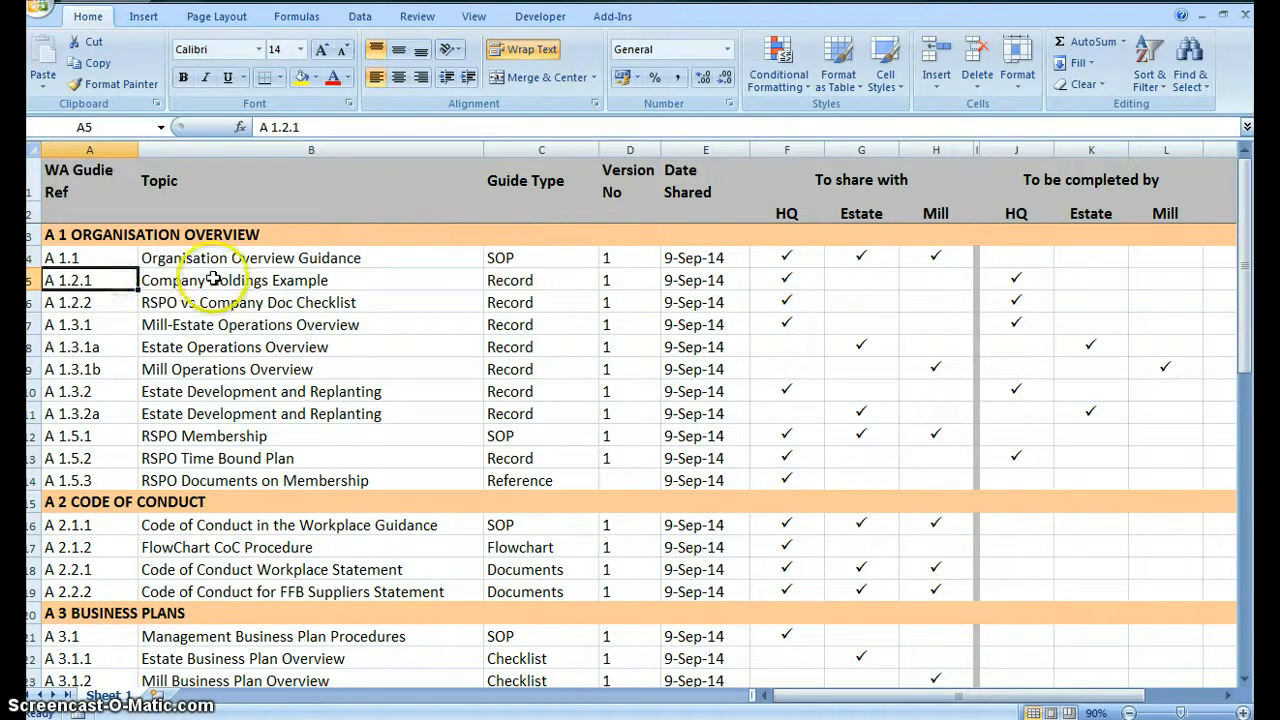
{"action": "left_click", "coordinate": [796, 285]}
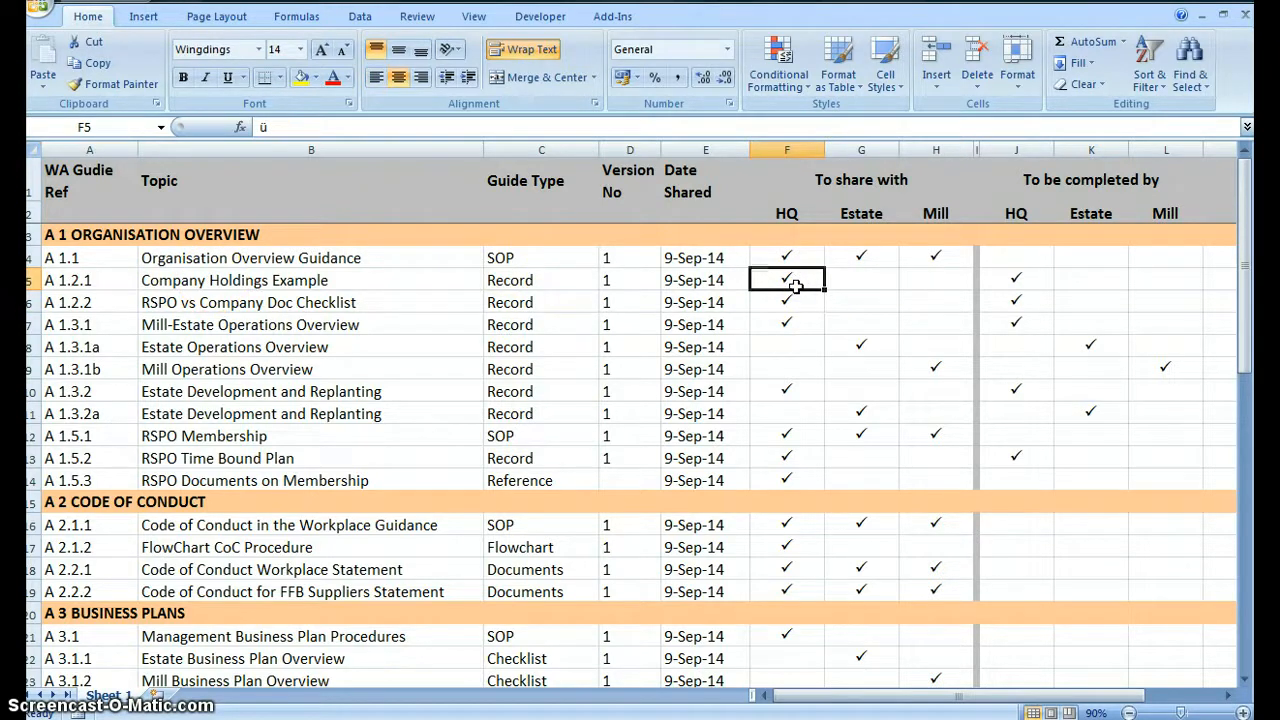
{"action": "left_click", "coordinate": [963, 282]}
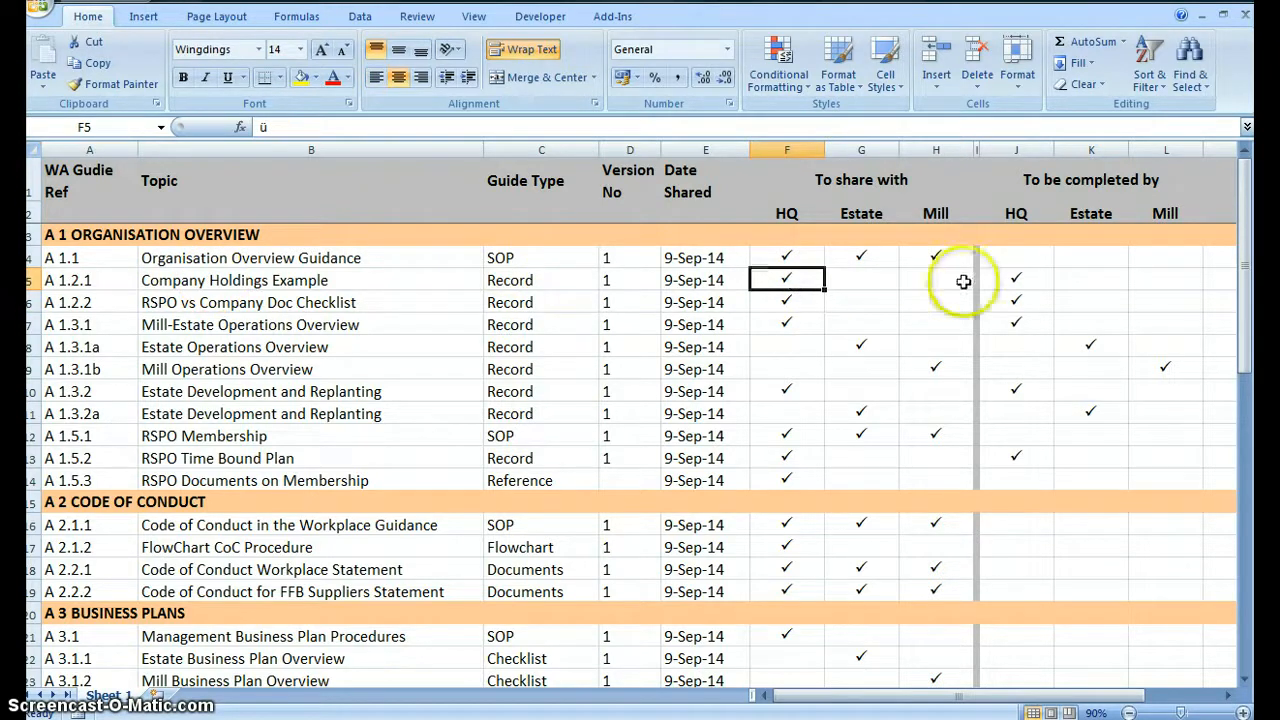
{"action": "left_click", "coordinate": [1028, 275]}
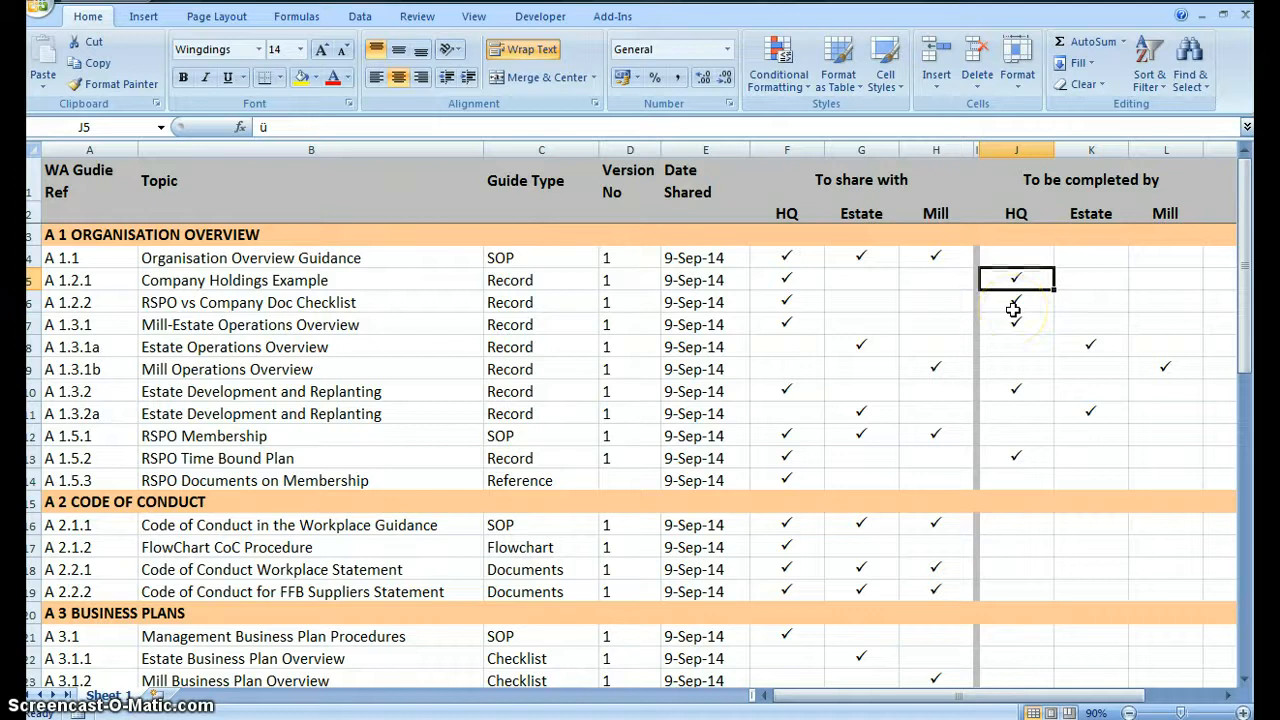
- Switch to the guide's folder window, open _A1 WA Guidance inside A 1 Organisation Overview and widen the Name column to show full file names
{"action": "mouse_move", "coordinate": [401, 719]}
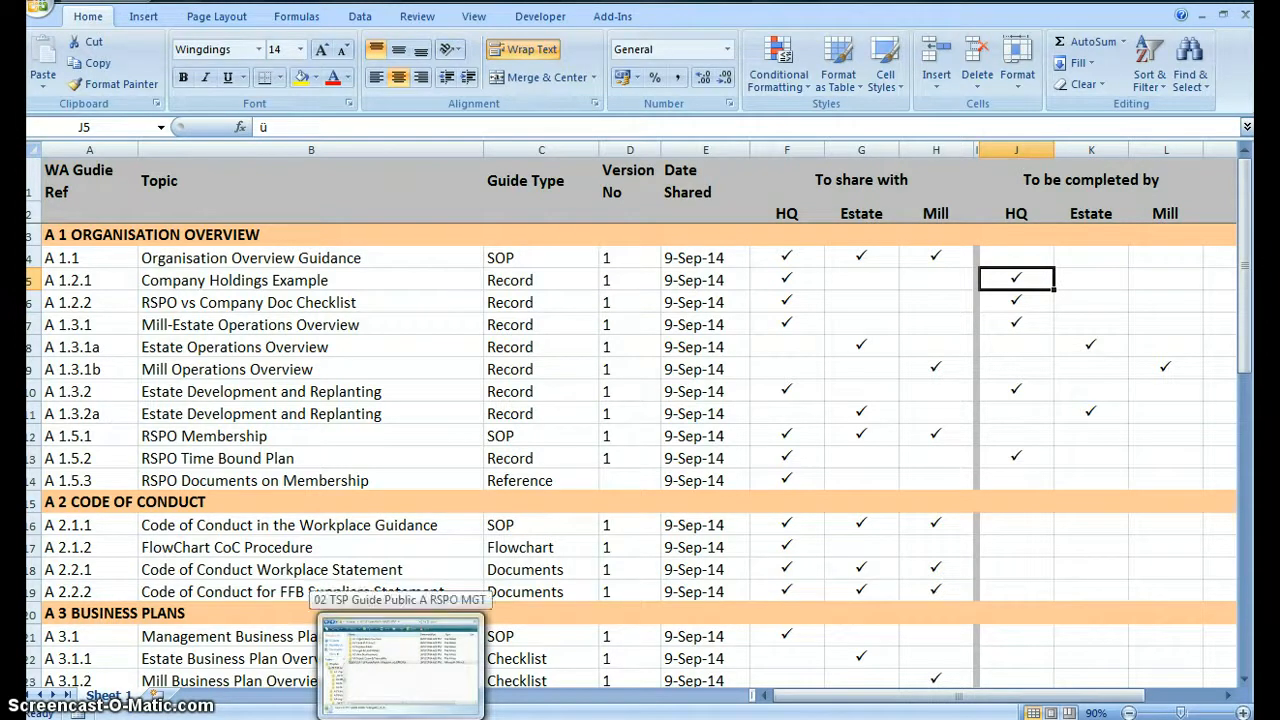
{"action": "left_click", "coordinate": [401, 716]}
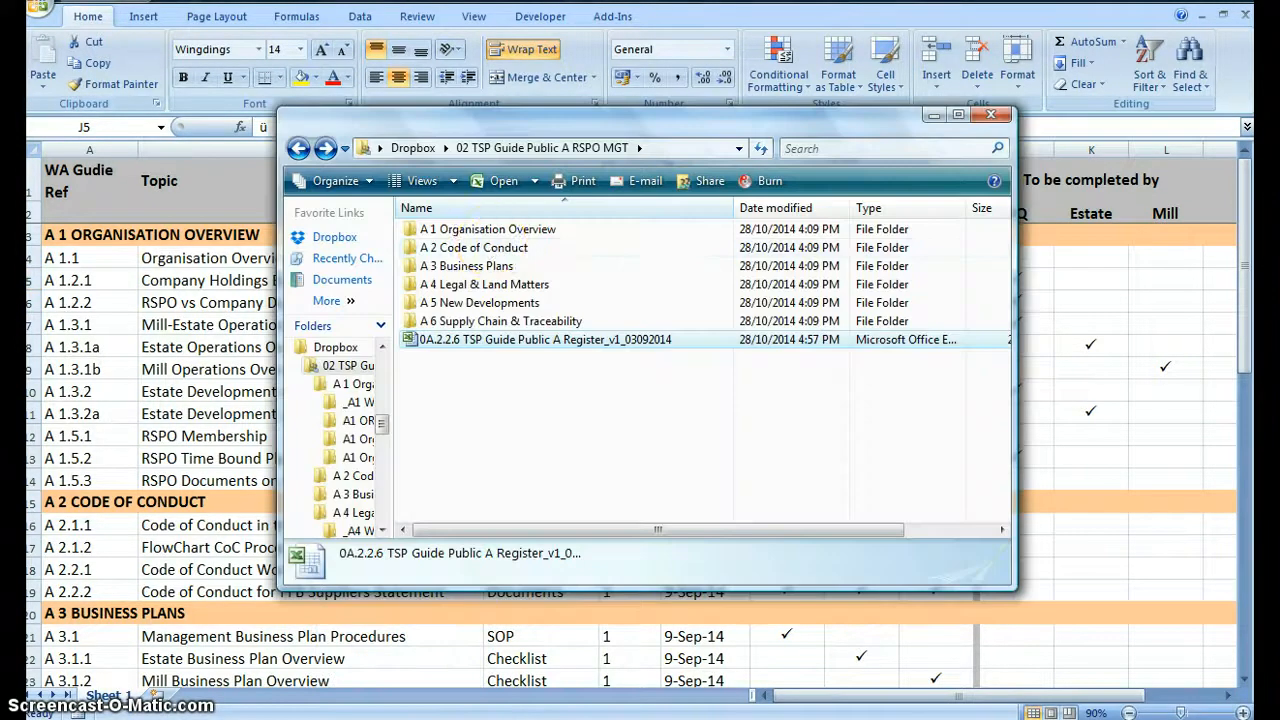
{"action": "double_click", "coordinate": [492, 230]}
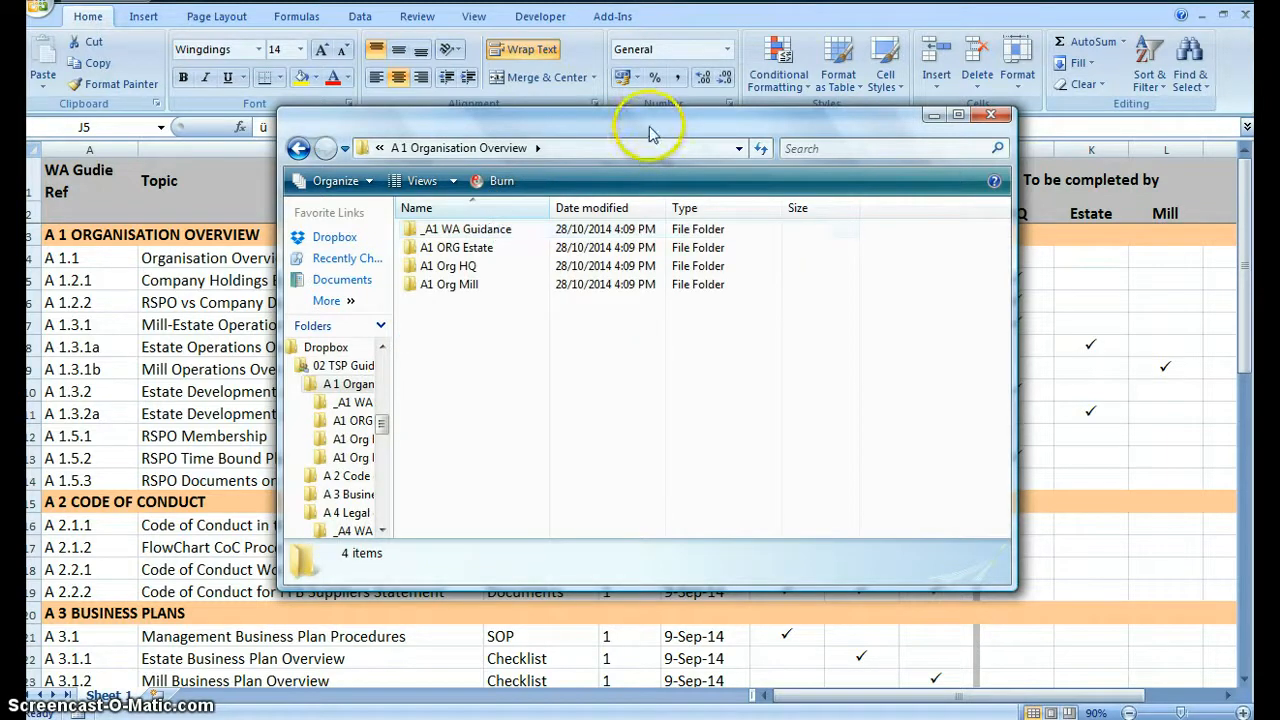
{"action": "left_click_drag", "start_coordinate": [549, 208], "coordinate": [650, 208]}
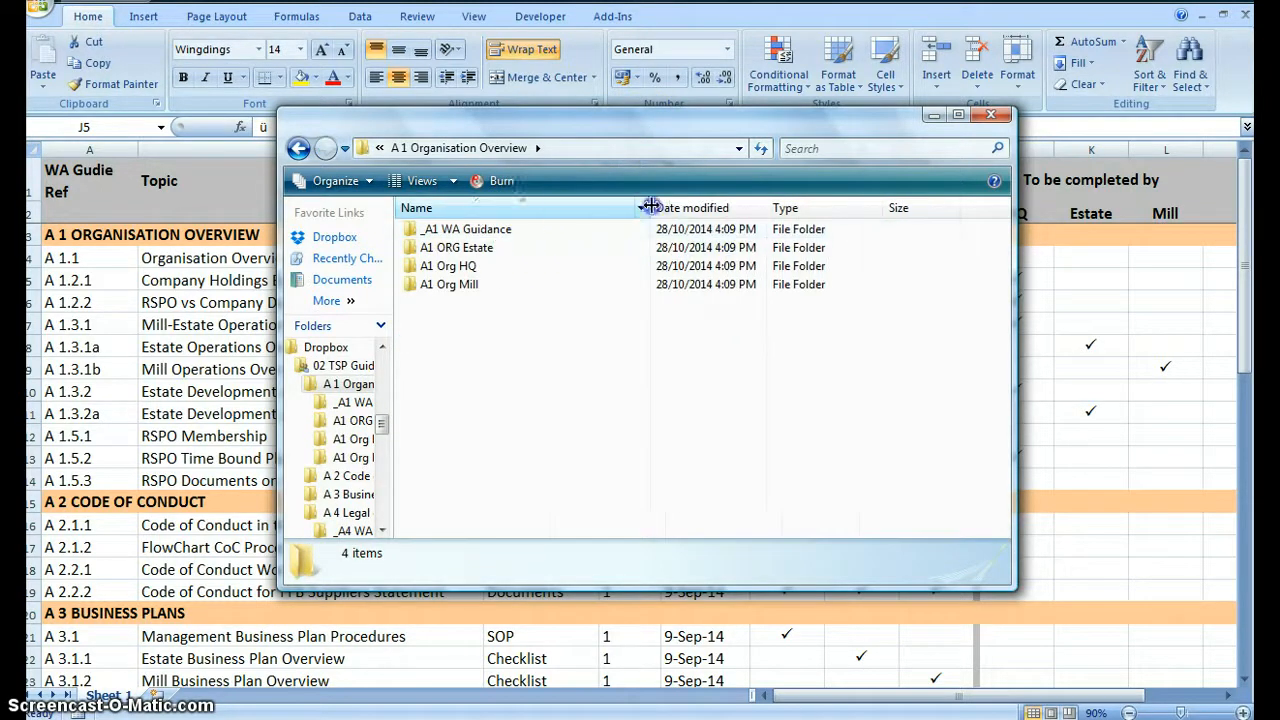
{"action": "double_click", "coordinate": [490, 233]}
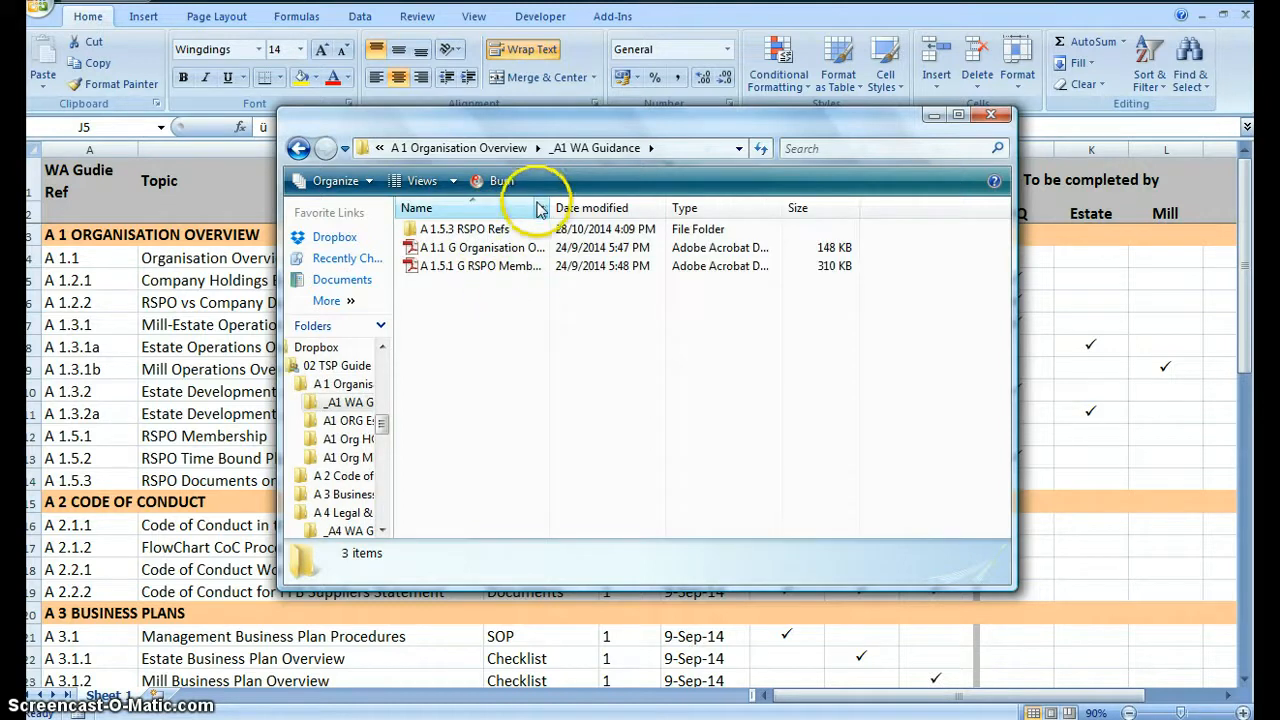
{"action": "left_click_drag", "start_coordinate": [549, 208], "coordinate": [686, 208]}
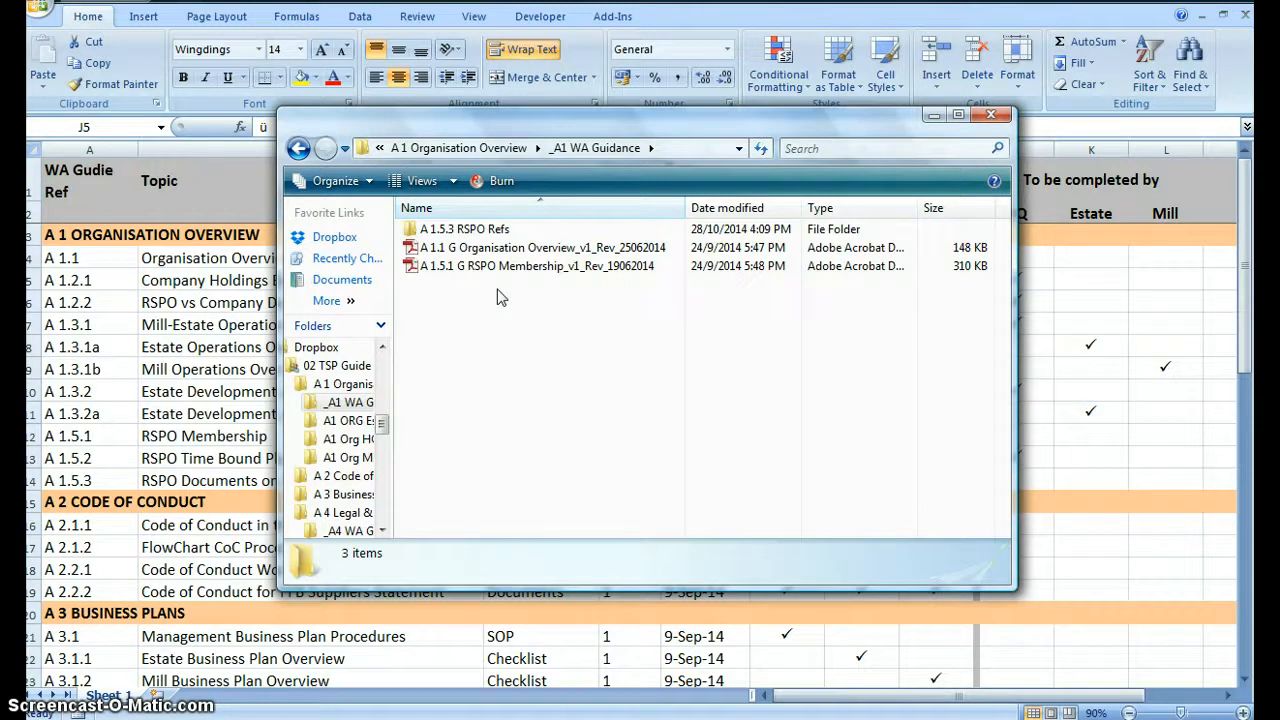
- Return to the A 1 Organisation Overview folder, reposition its window over the register and look over the Estate, HQ and Mill subfolders
{"action": "left_click", "coordinate": [491, 150]}
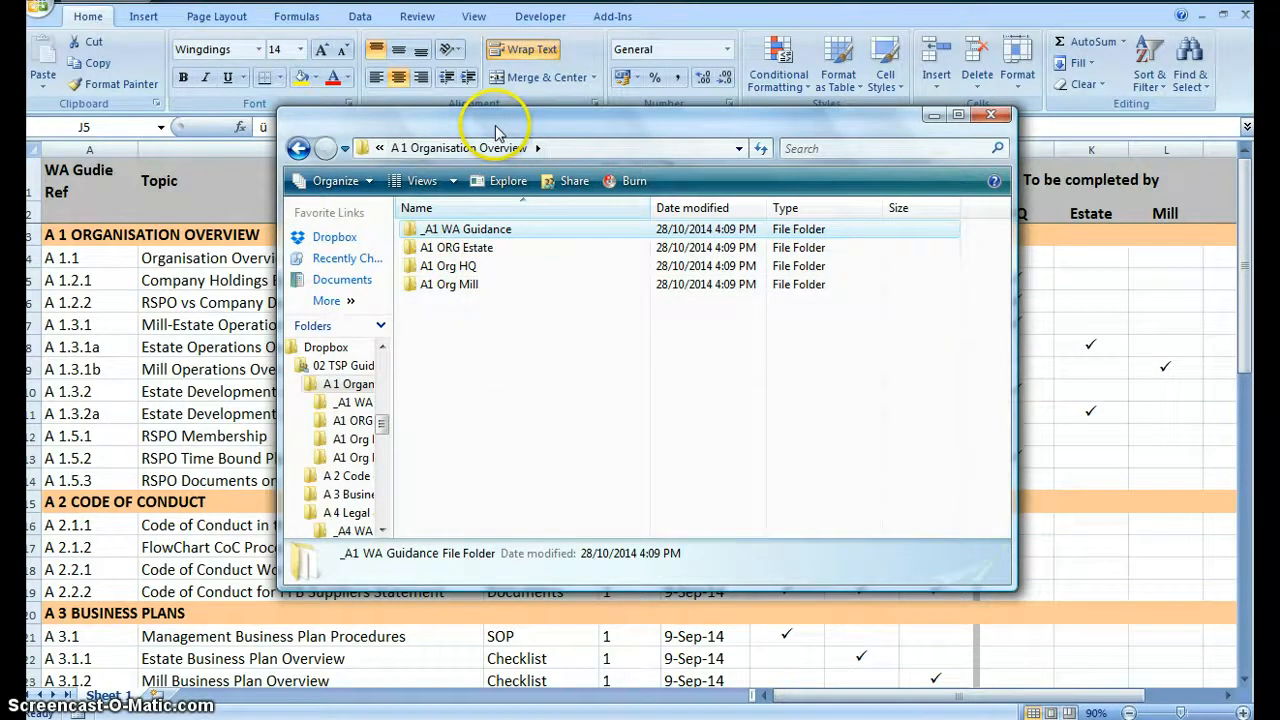
{"action": "left_click_drag", "start_coordinate": [494, 122], "coordinate": [343, 210]}
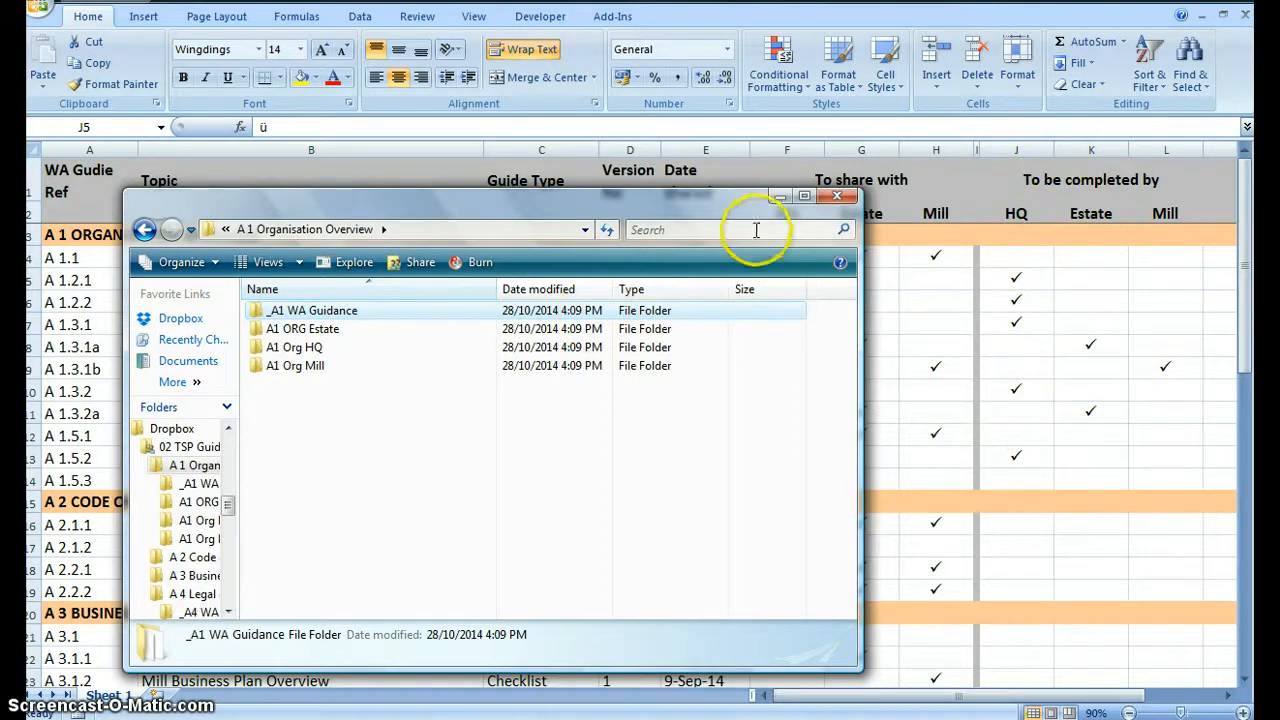
{"action": "left_click", "coordinate": [330, 335]}
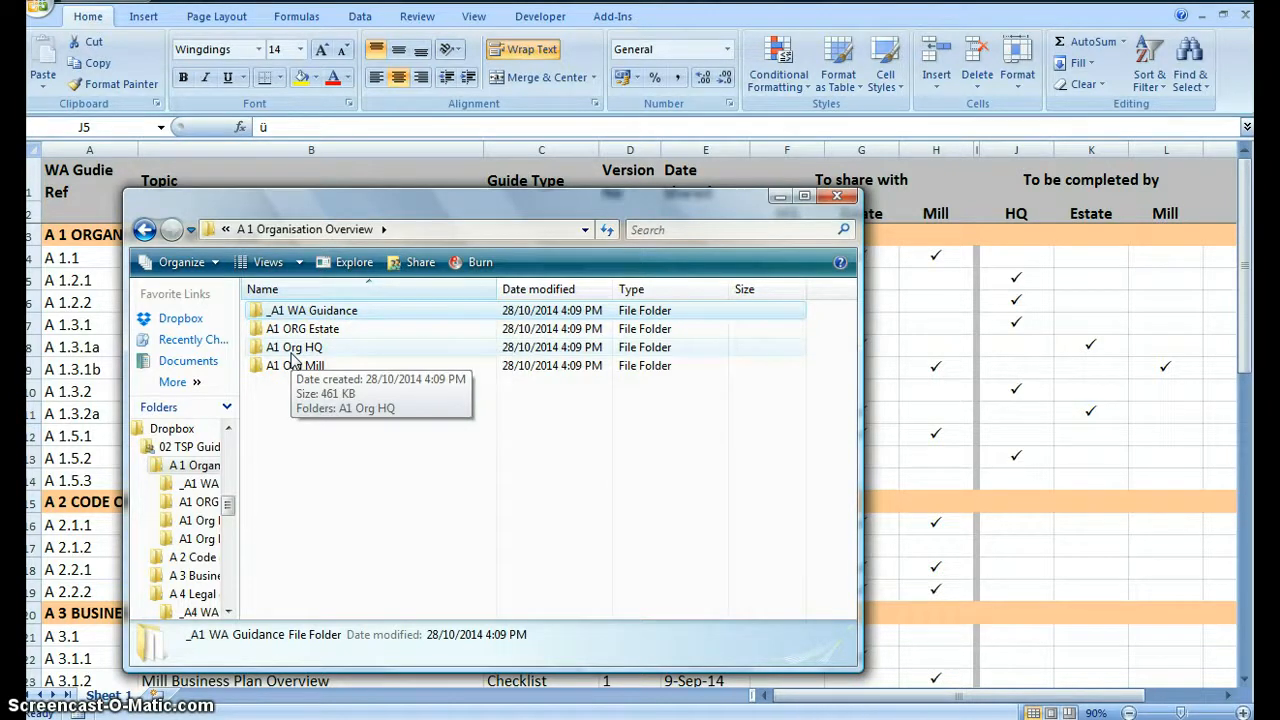
{"action": "left_click", "coordinate": [294, 366]}
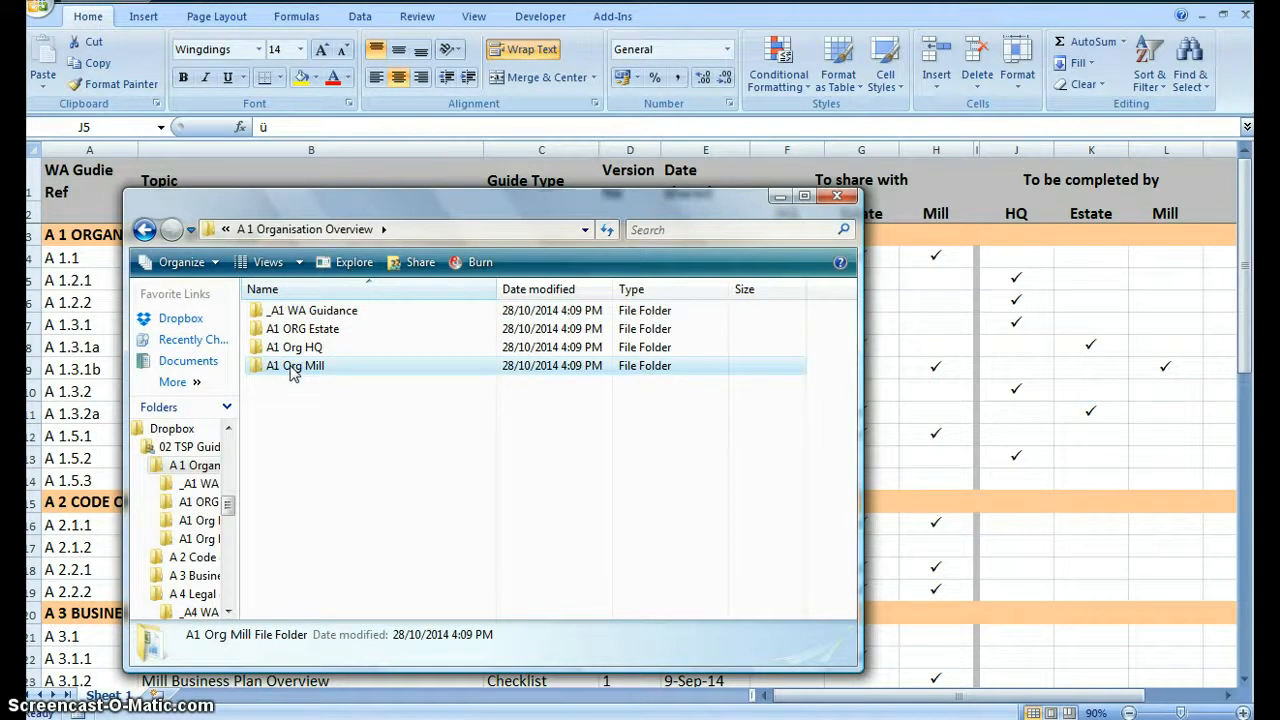
- Place the second Dropbox window beside the first and open _WA Guidance inside P171 Wild Company HQ Documents
{"action": "left_click", "coordinate": [556, 718]}
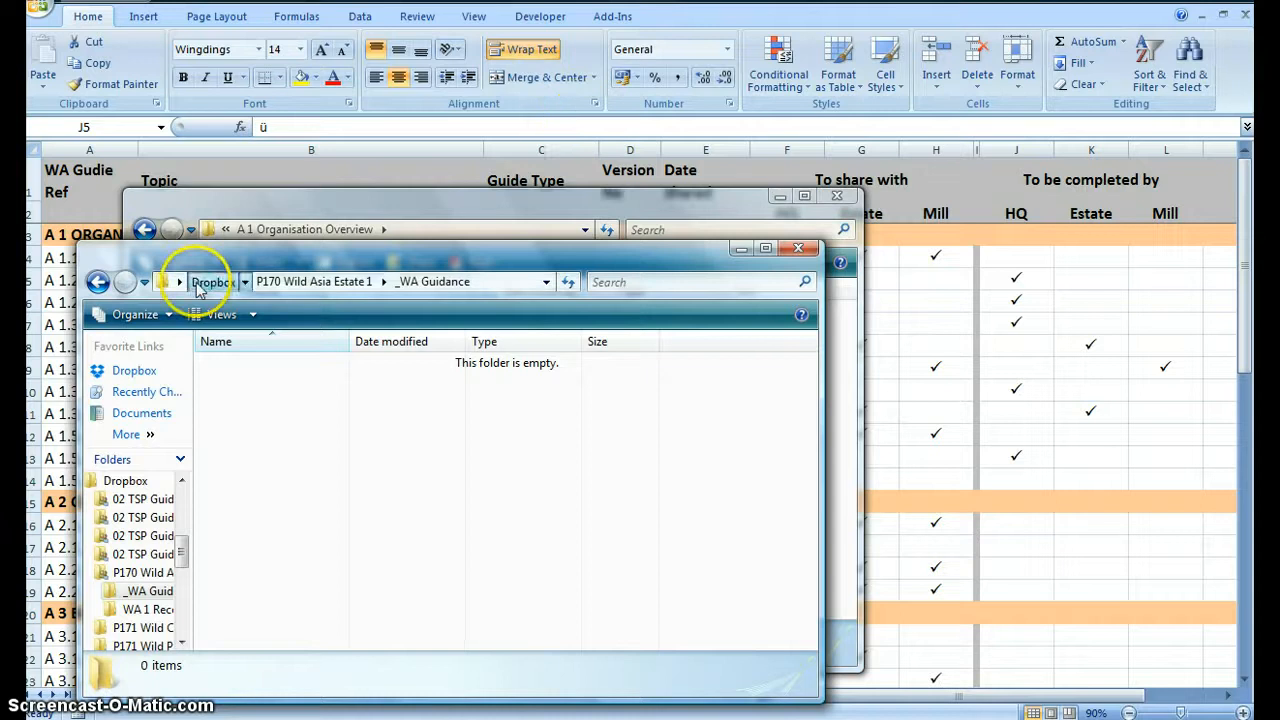
{"action": "left_click", "coordinate": [210, 282]}
{"action": "left_click_drag", "start_coordinate": [335, 262], "coordinate": [924, 186]}
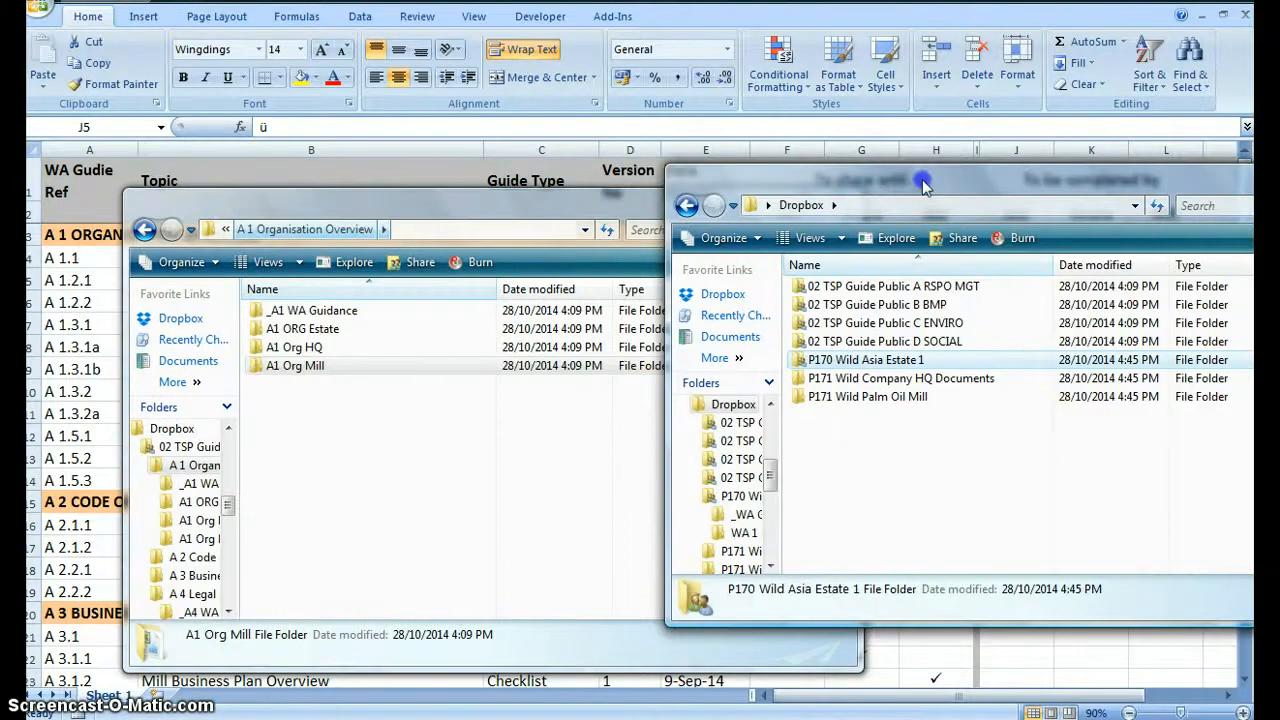
{"action": "double_click", "coordinate": [884, 381]}
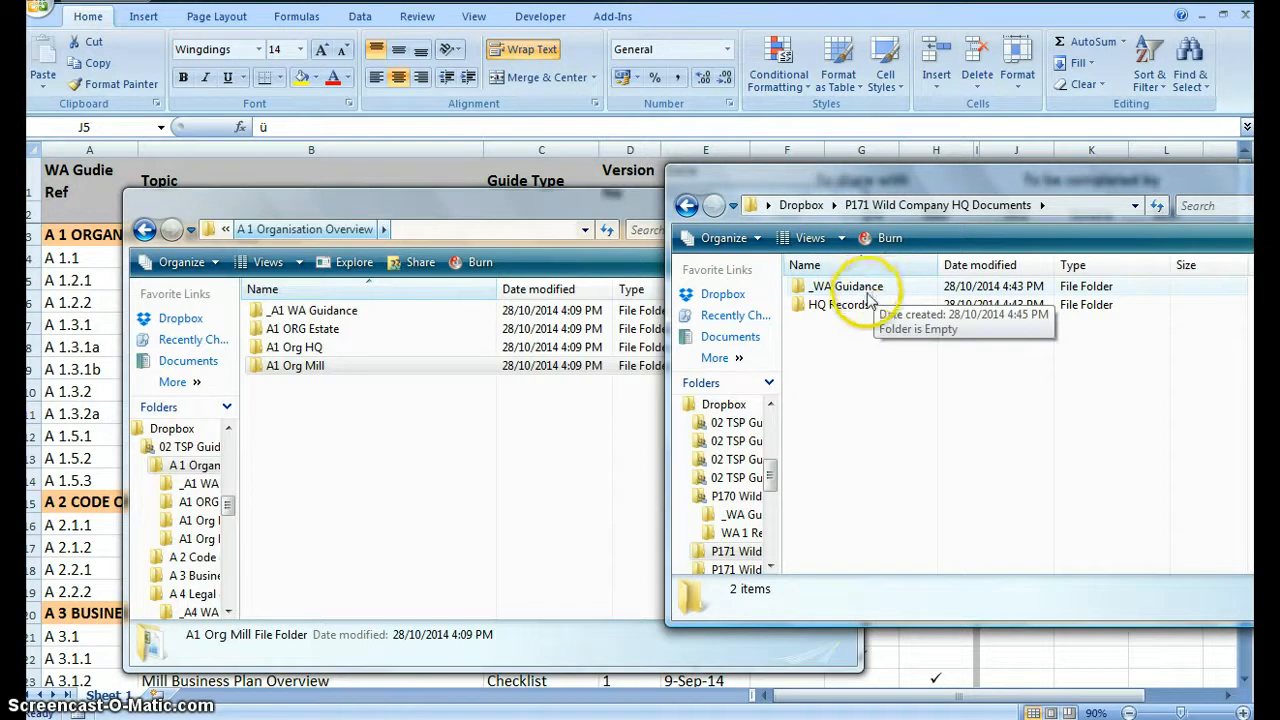
{"action": "double_click", "coordinate": [846, 288]}
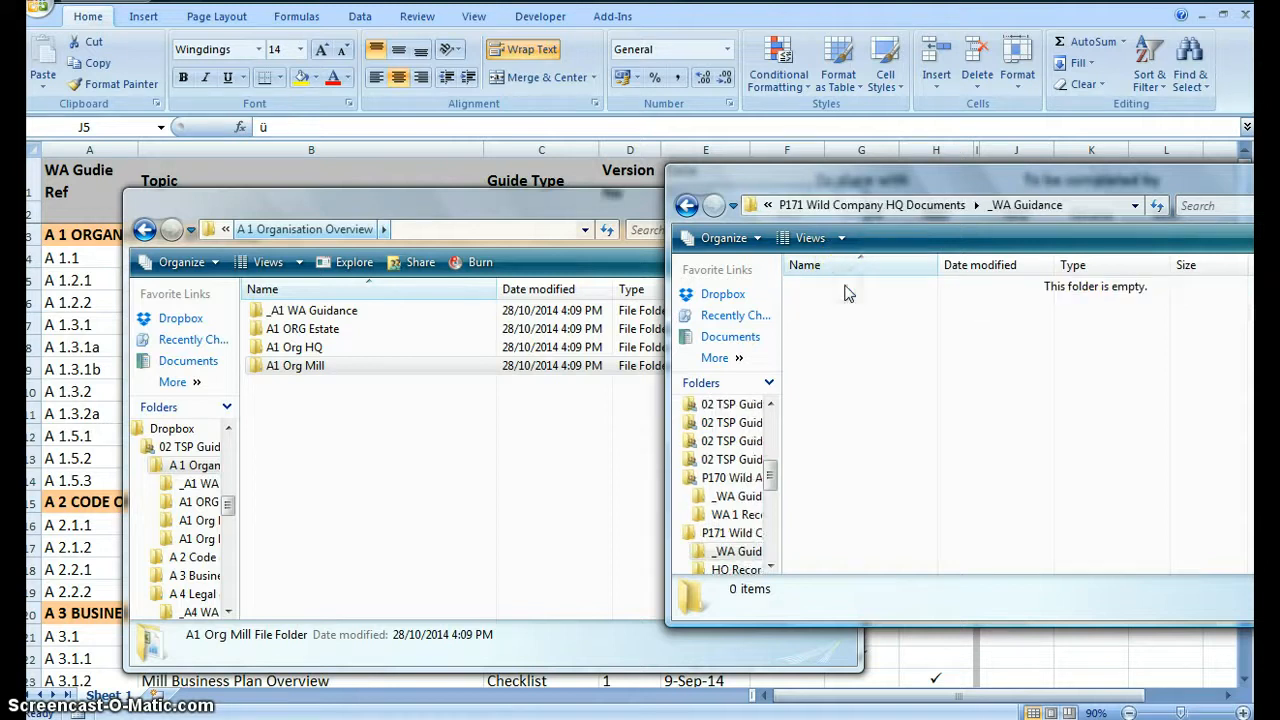
- Create a folder named "A1 Organisation Overview" in the company HQ _WA Guidance folder and open it
{"action": "right_click", "coordinate": [845, 286]}
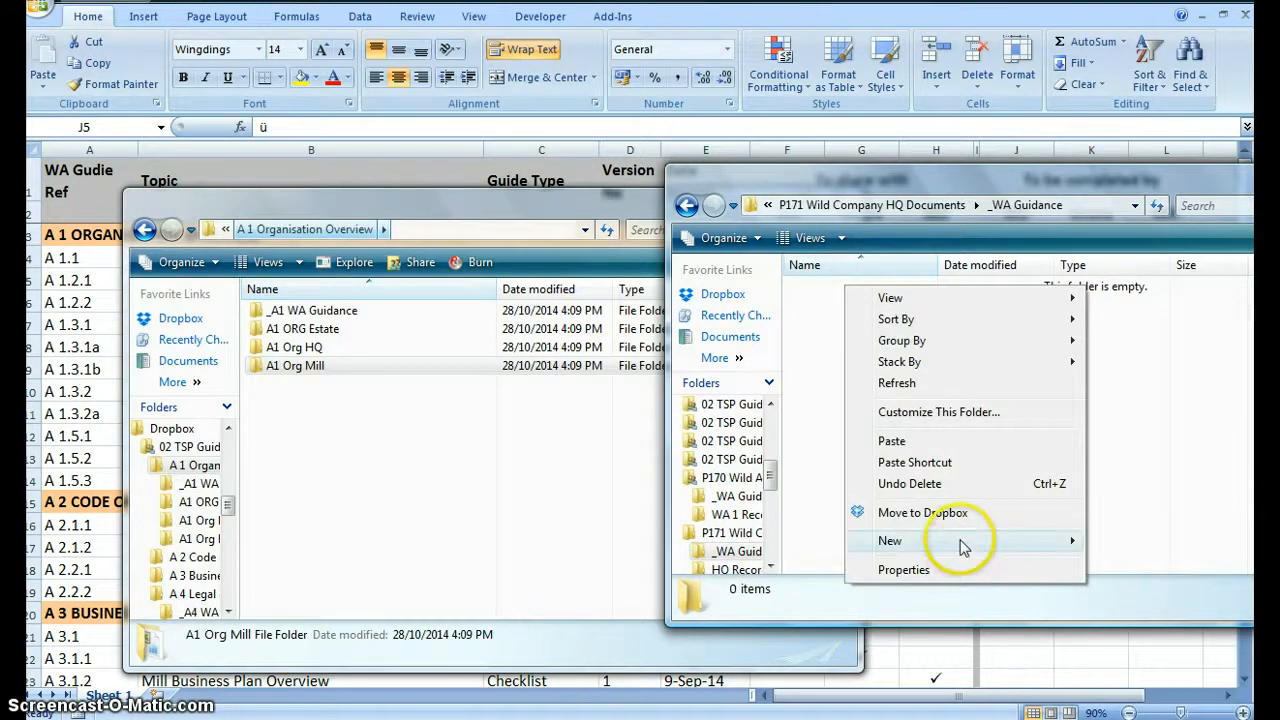
{"action": "mouse_move", "coordinate": [962, 546]}
{"action": "left_click", "coordinate": [750, 299]}
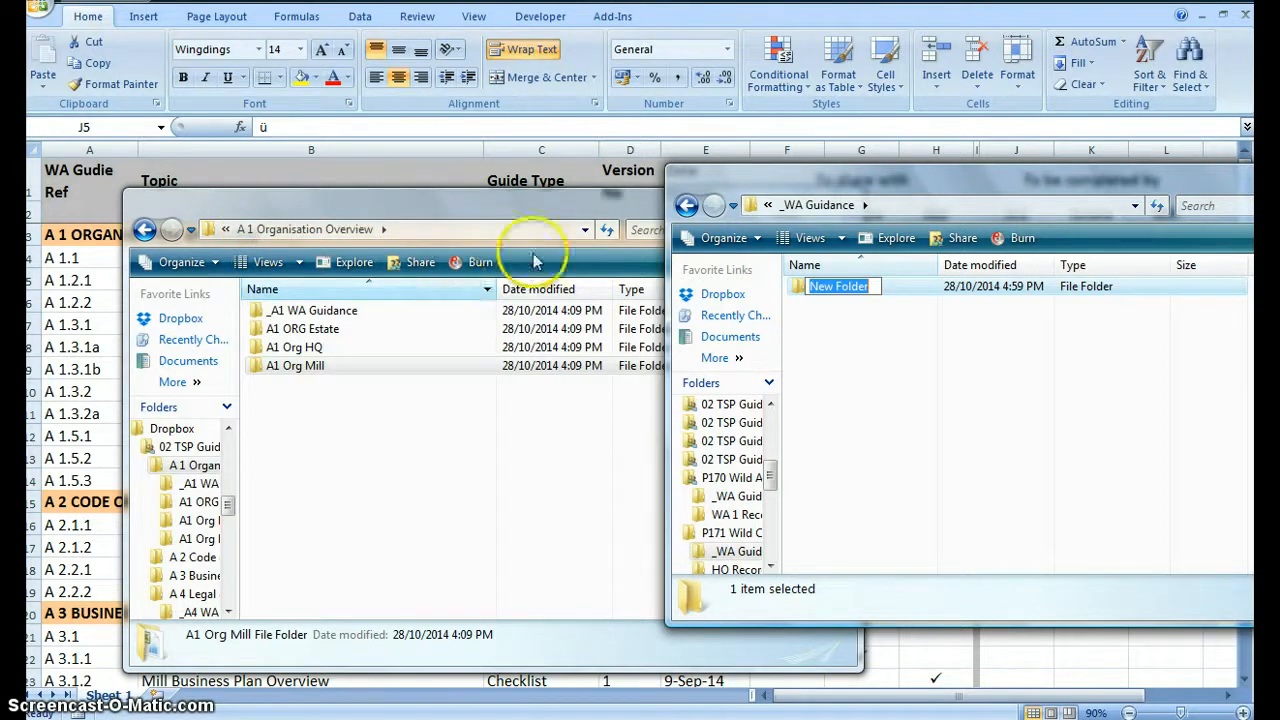
{"action": "type", "text": "A1 Or"}
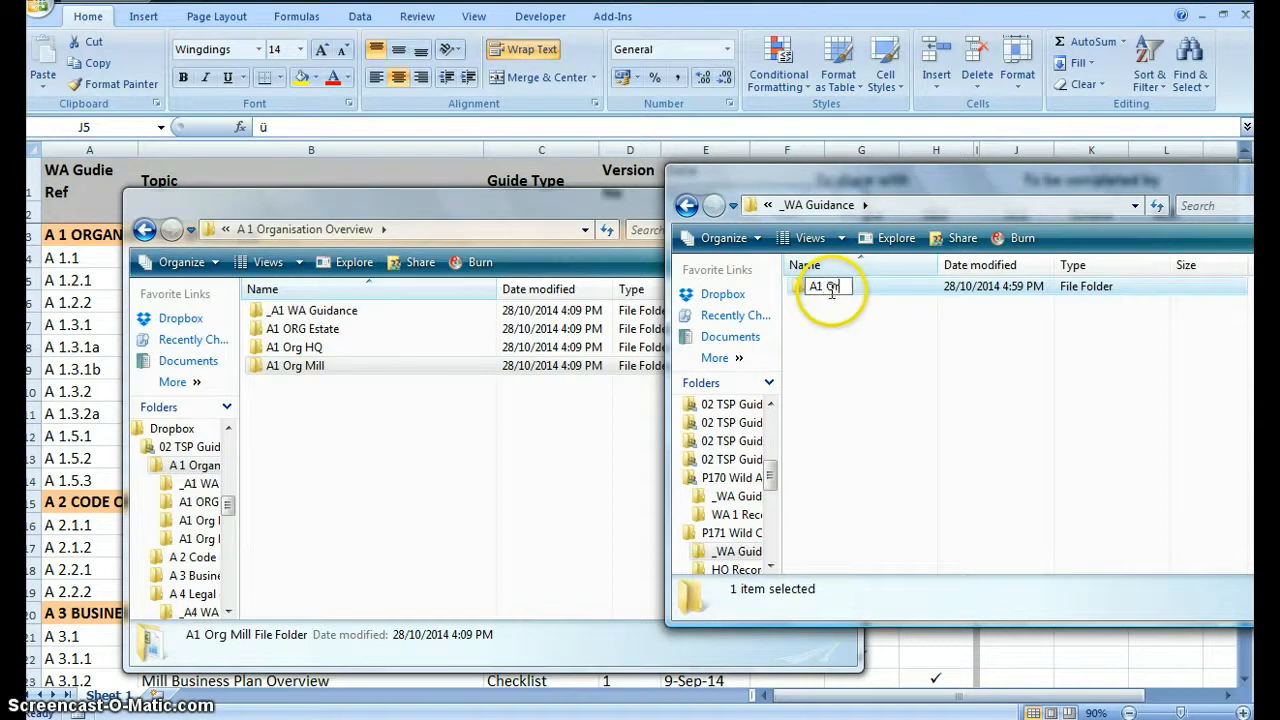
{"action": "type", "text": "ganisation O"}
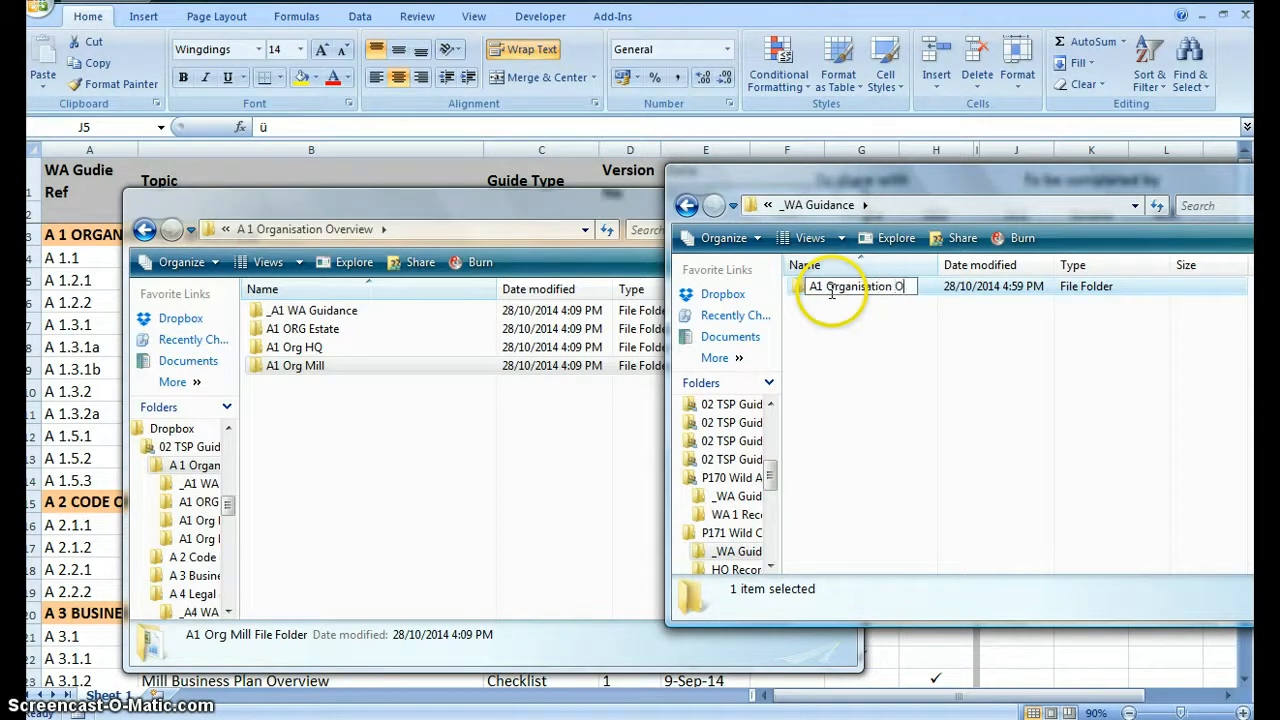
{"action": "type", "text": "verview"}
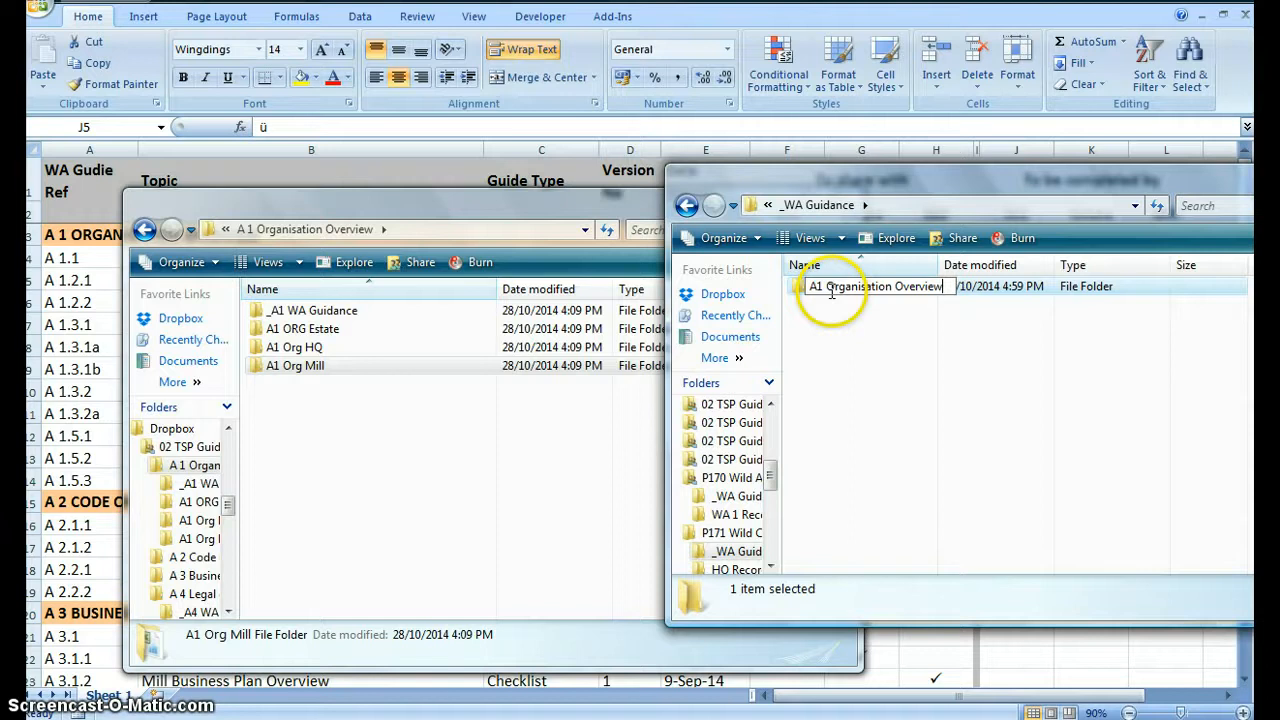
{"action": "key", "text": "Return"}
{"action": "double_click", "coordinate": [830, 287]}
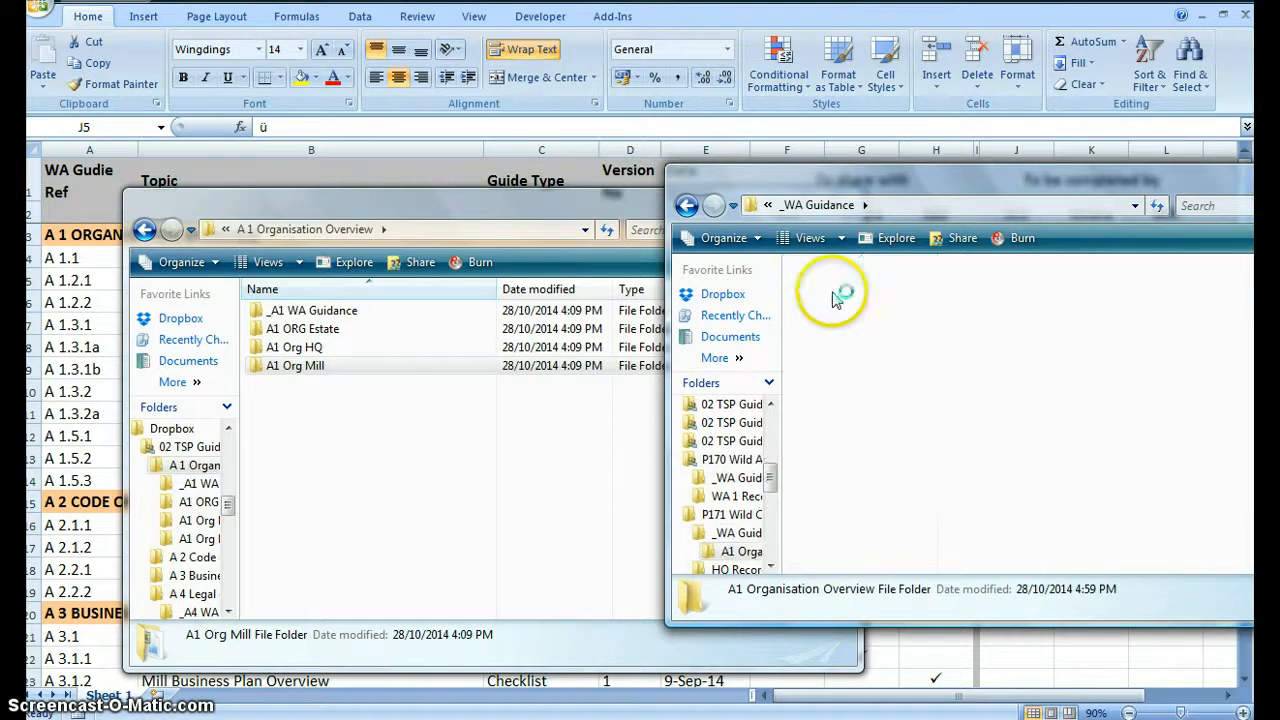
- Open _A1 WA Guidance in the guide's A 1 Organisation Overview folder and check the register's HQ sharing ticks for section A 1
{"action": "left_click", "coordinate": [330, 310]}
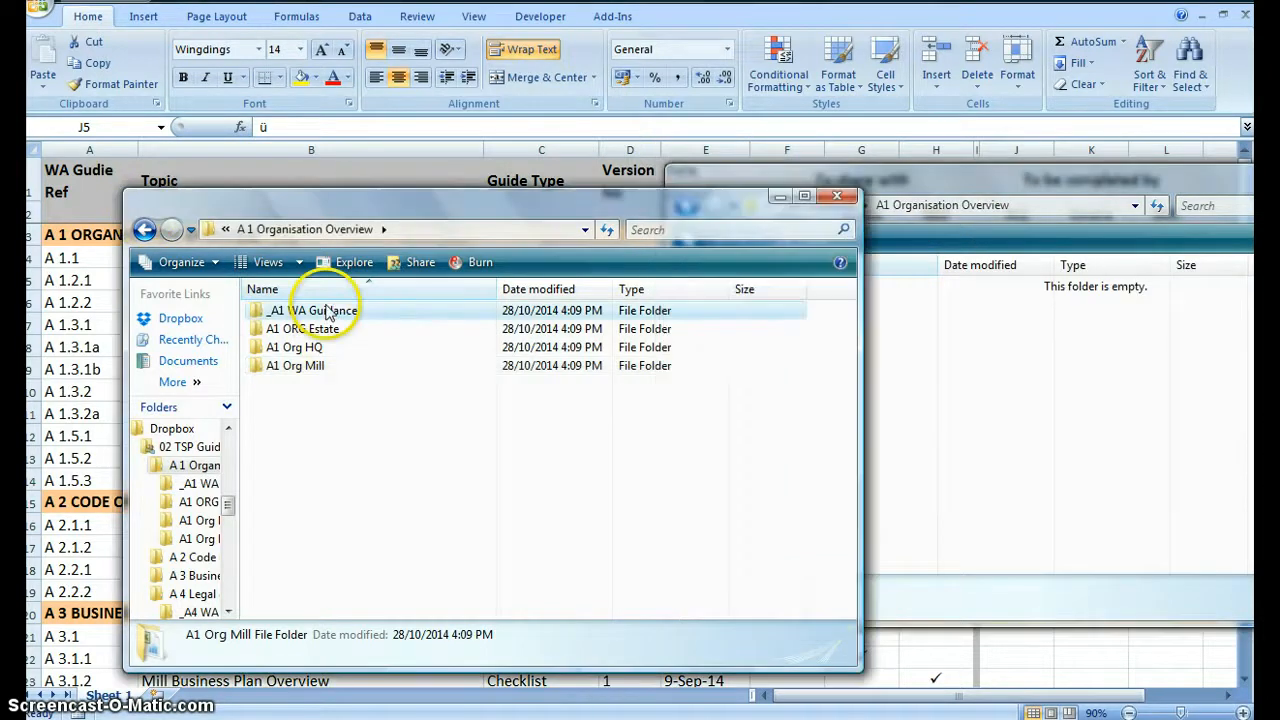
{"action": "double_click", "coordinate": [335, 310]}
{"action": "left_click", "coordinate": [107, 281]}
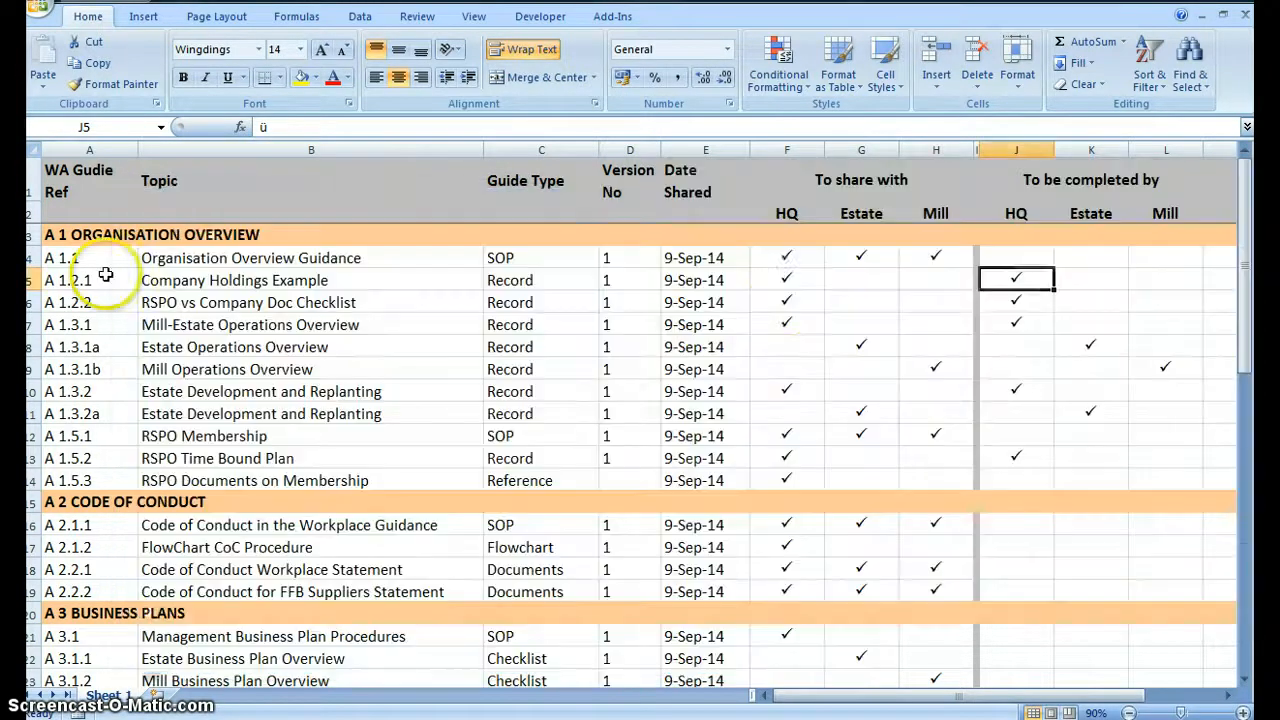
{"action": "left_click", "coordinate": [789, 258]}
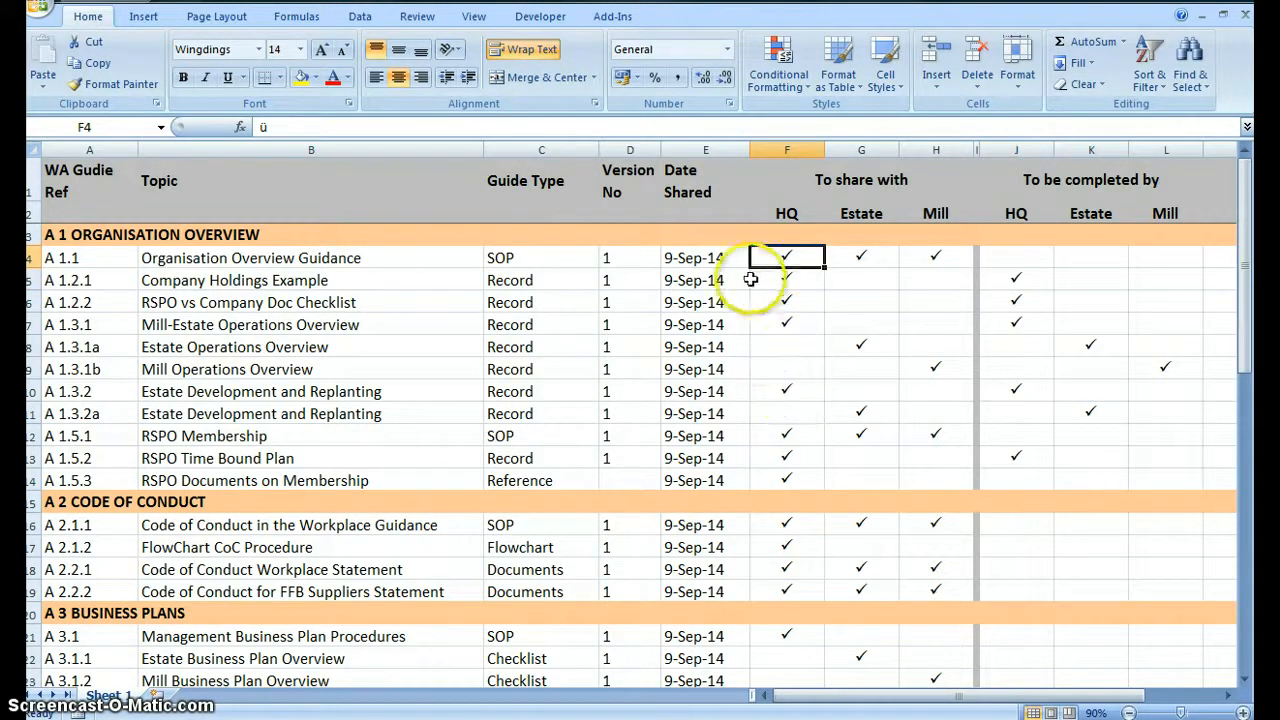
{"action": "left_click", "coordinate": [785, 451]}
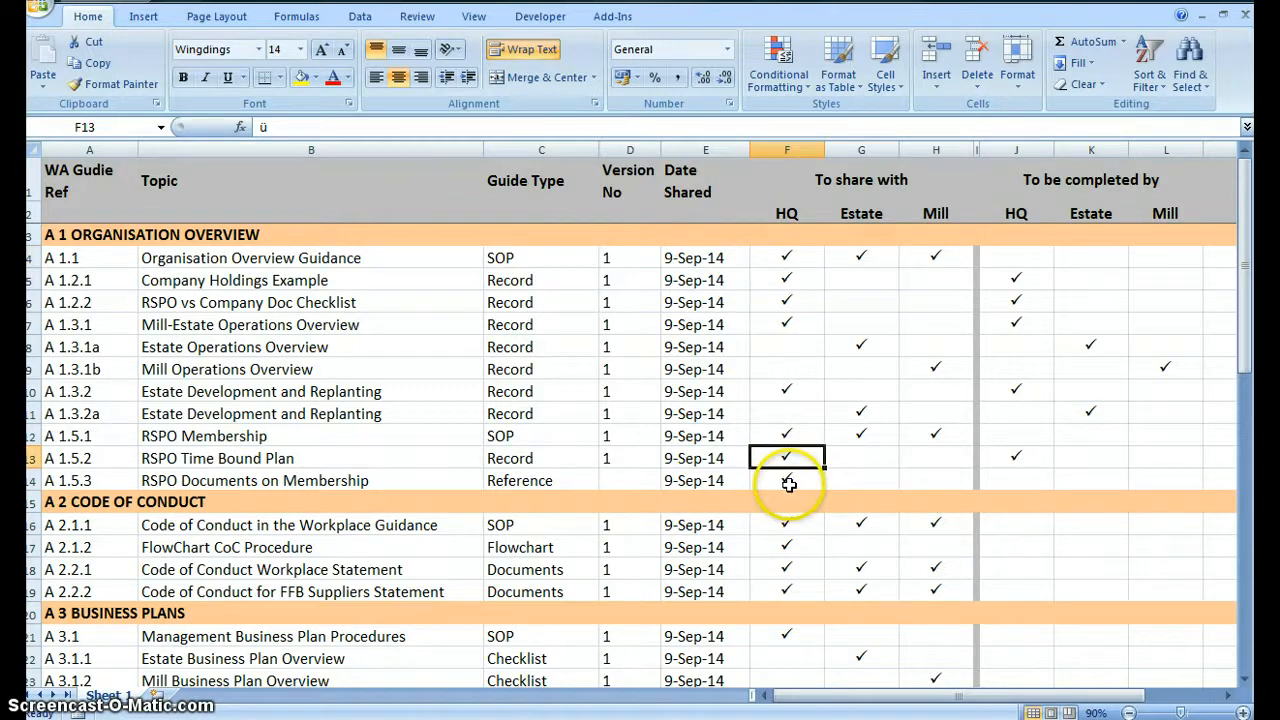
- Copy everything in the guide's _A1 WA Guidance folder into the A1 Organisation Overview folder under the company HQ _WA Guidance
{"action": "mouse_move", "coordinate": [554, 719]}
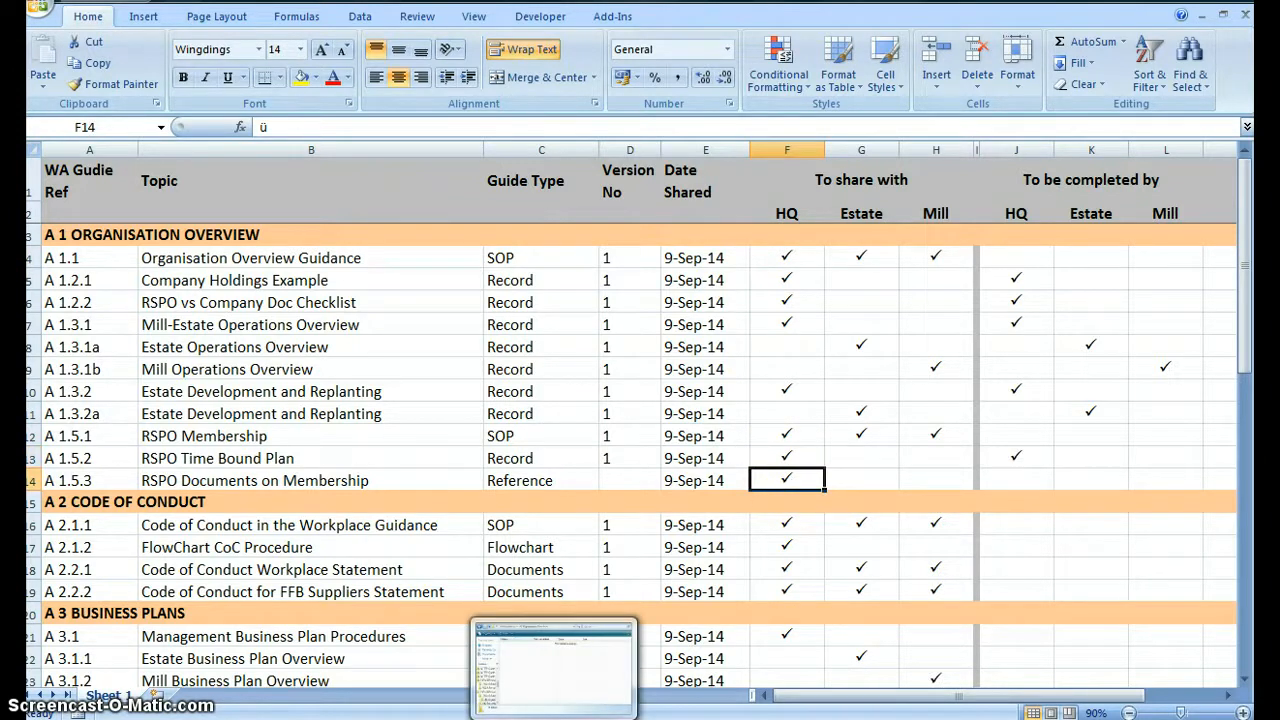
{"action": "left_click", "coordinate": [520, 660]}
{"action": "left_click_drag", "start_coordinate": [398, 403], "coordinate": [366, 316]}
{"action": "right_click", "coordinate": [362, 311]}
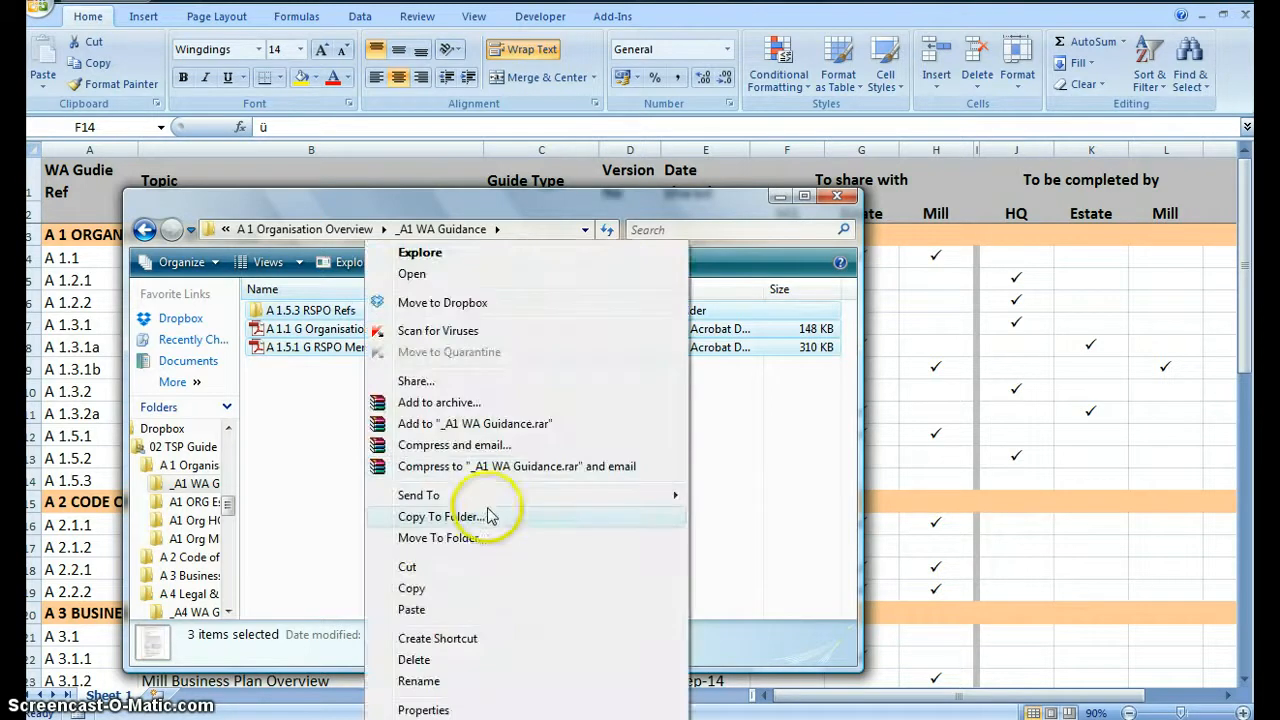
{"action": "left_click", "coordinate": [480, 590]}
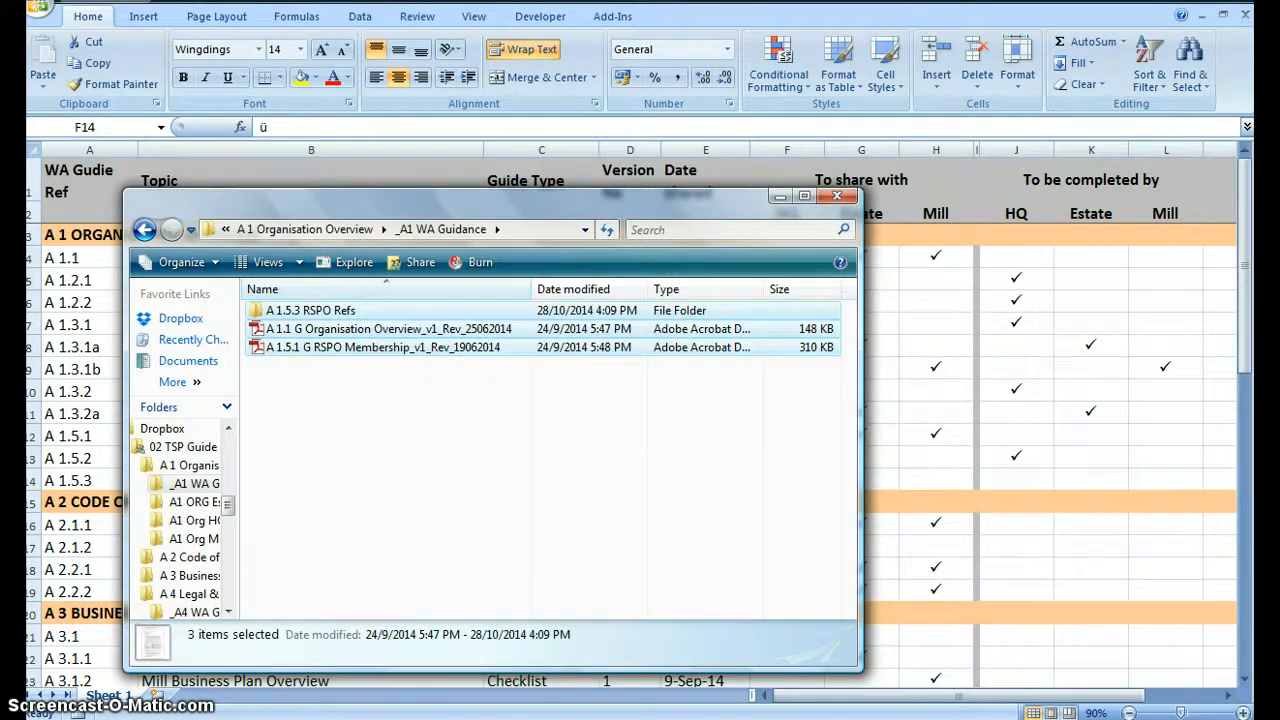
{"action": "right_click", "coordinate": [837, 449]}
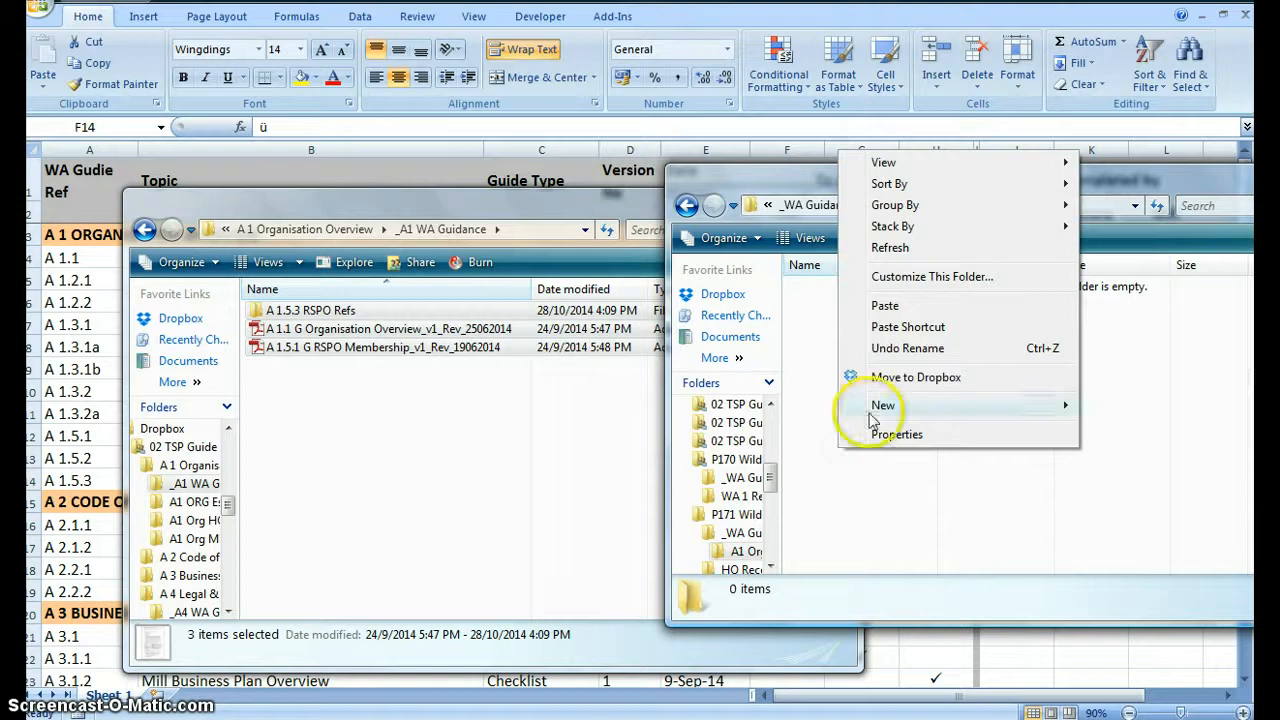
{"action": "left_click", "coordinate": [928, 306]}
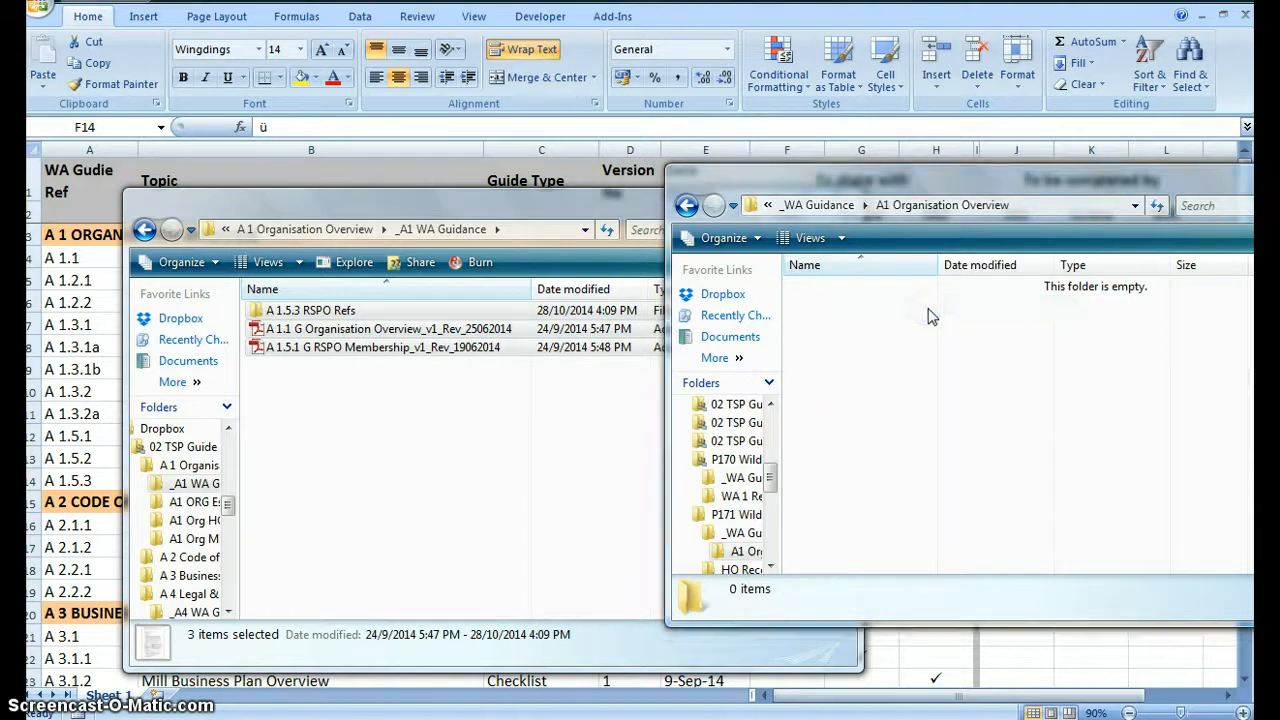
- Create a folder named "A1 Organisation Overview" inside HQ Records of P171 Wild Company HQ Documents and open it
{"action": "left_click", "coordinate": [847, 210]}
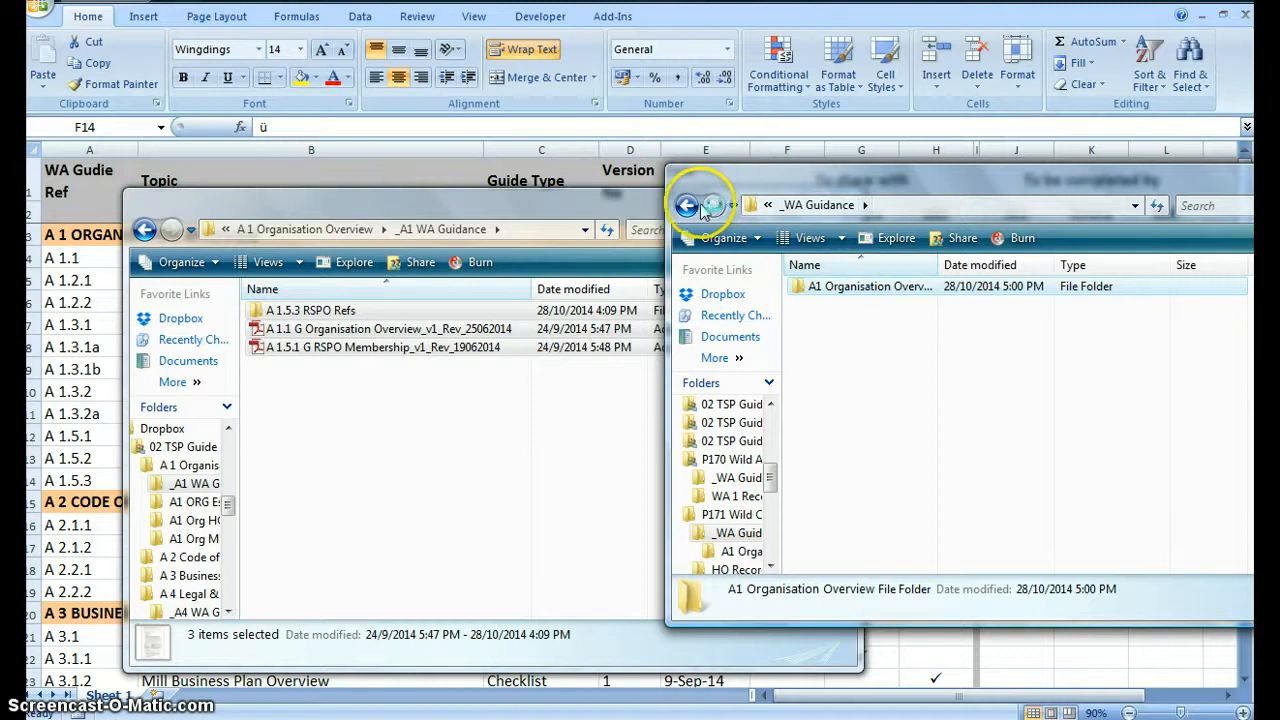
{"action": "left_click", "coordinate": [768, 205]}
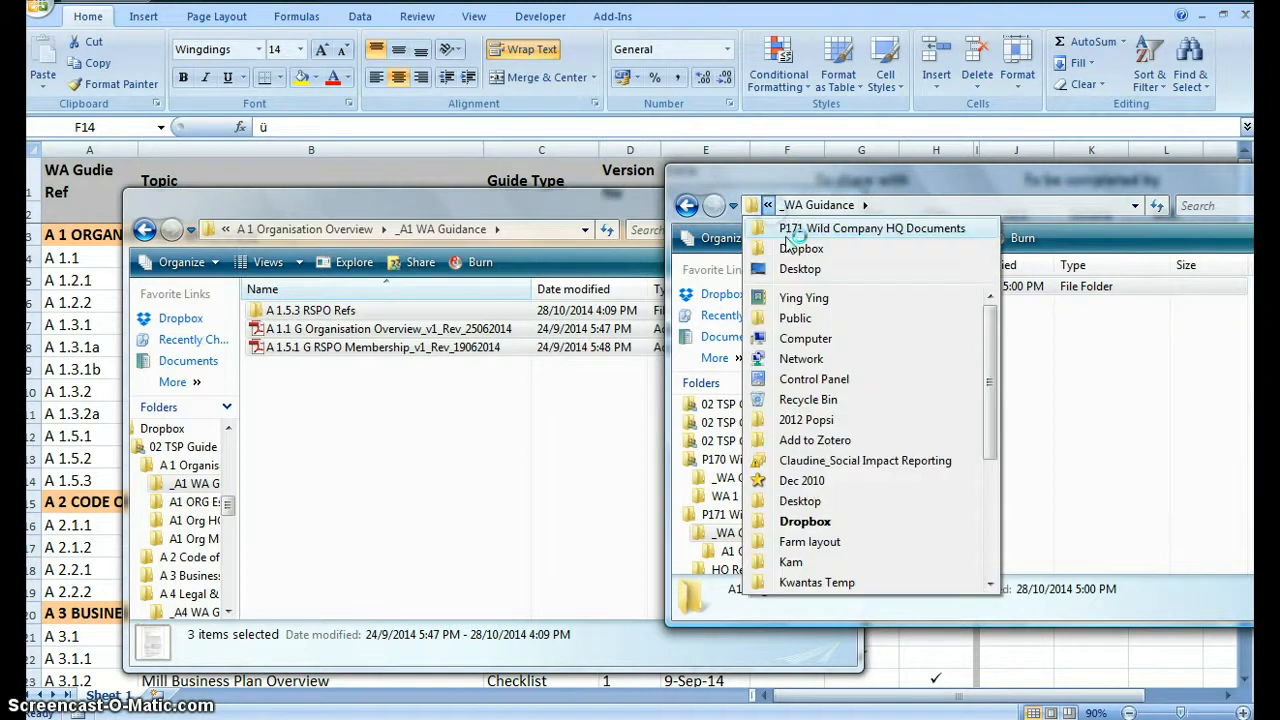
{"action": "left_click", "coordinate": [793, 230]}
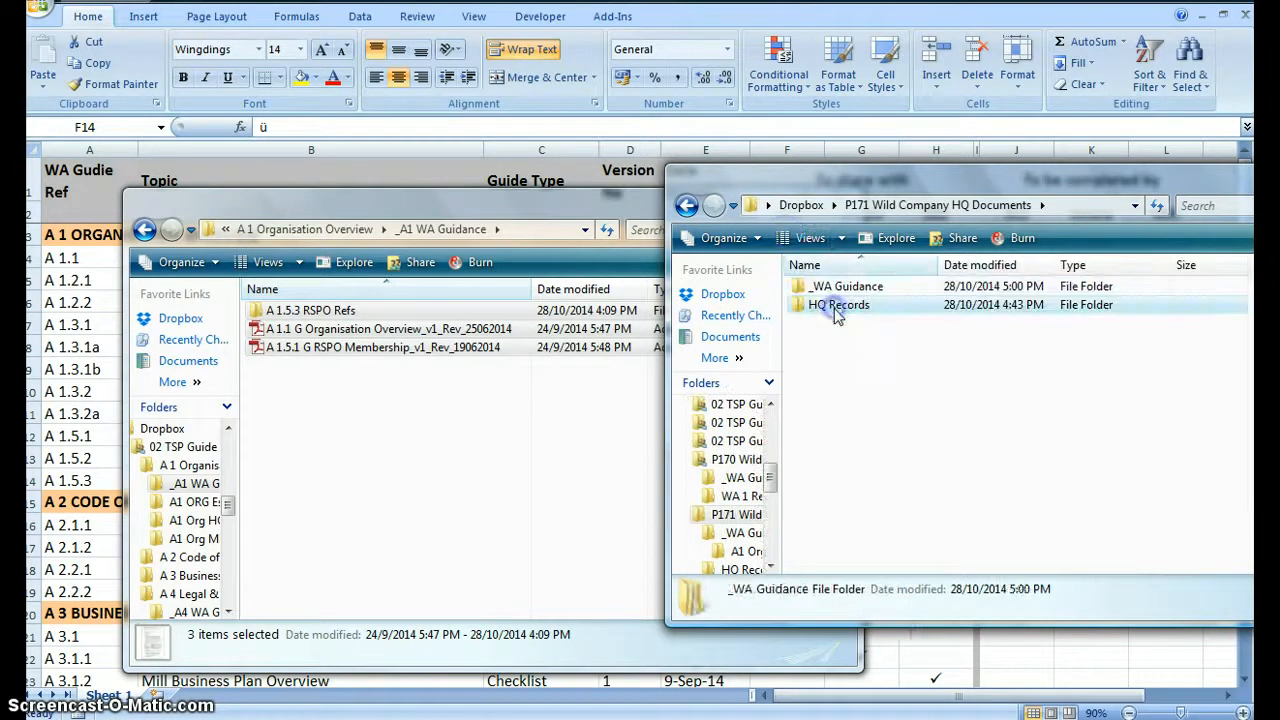
{"action": "double_click", "coordinate": [837, 306]}
{"action": "right_click", "coordinate": [835, 310]}
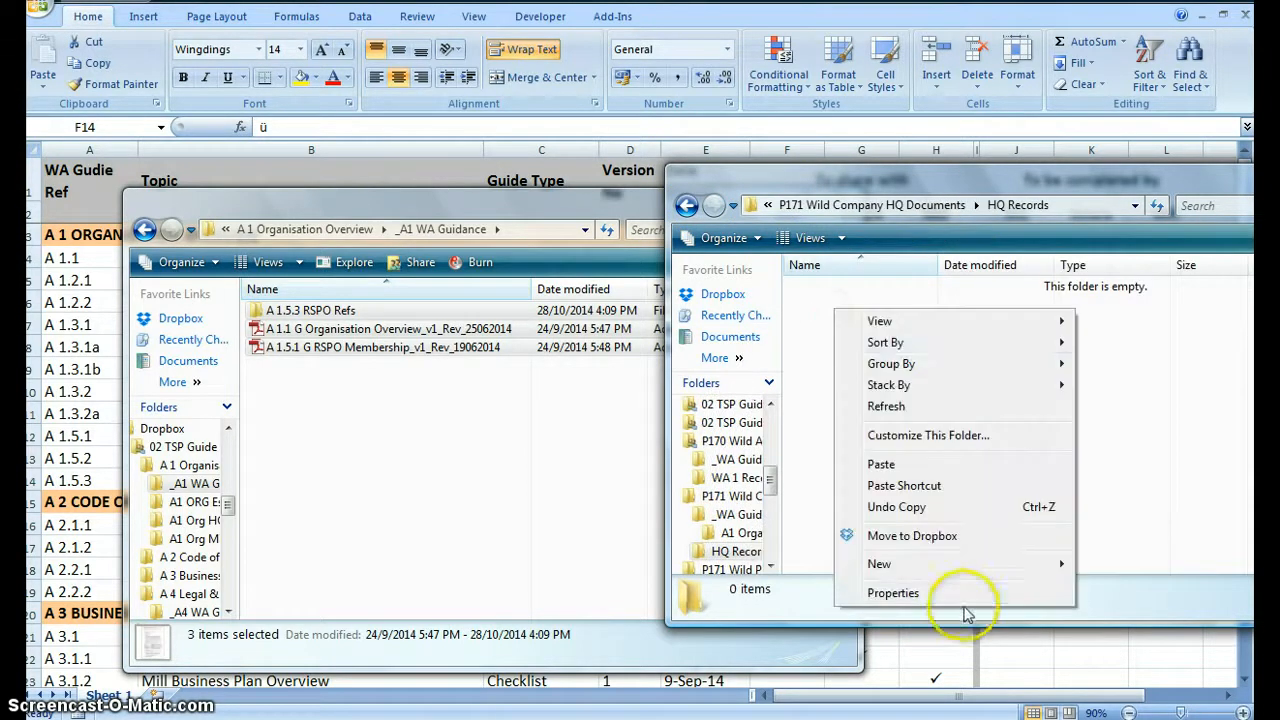
{"action": "mouse_move", "coordinate": [886, 565]}
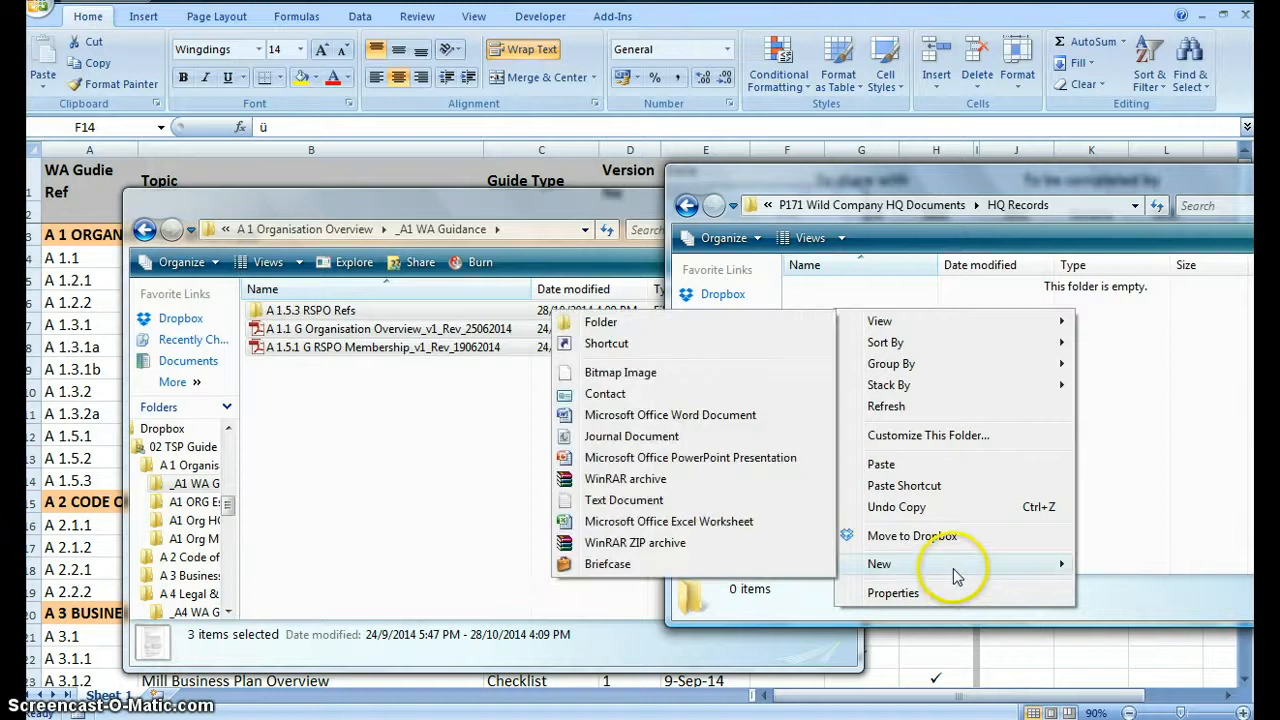
{"action": "left_click", "coordinate": [683, 324]}
{"action": "type", "text": "A1 Organisation Overview"}
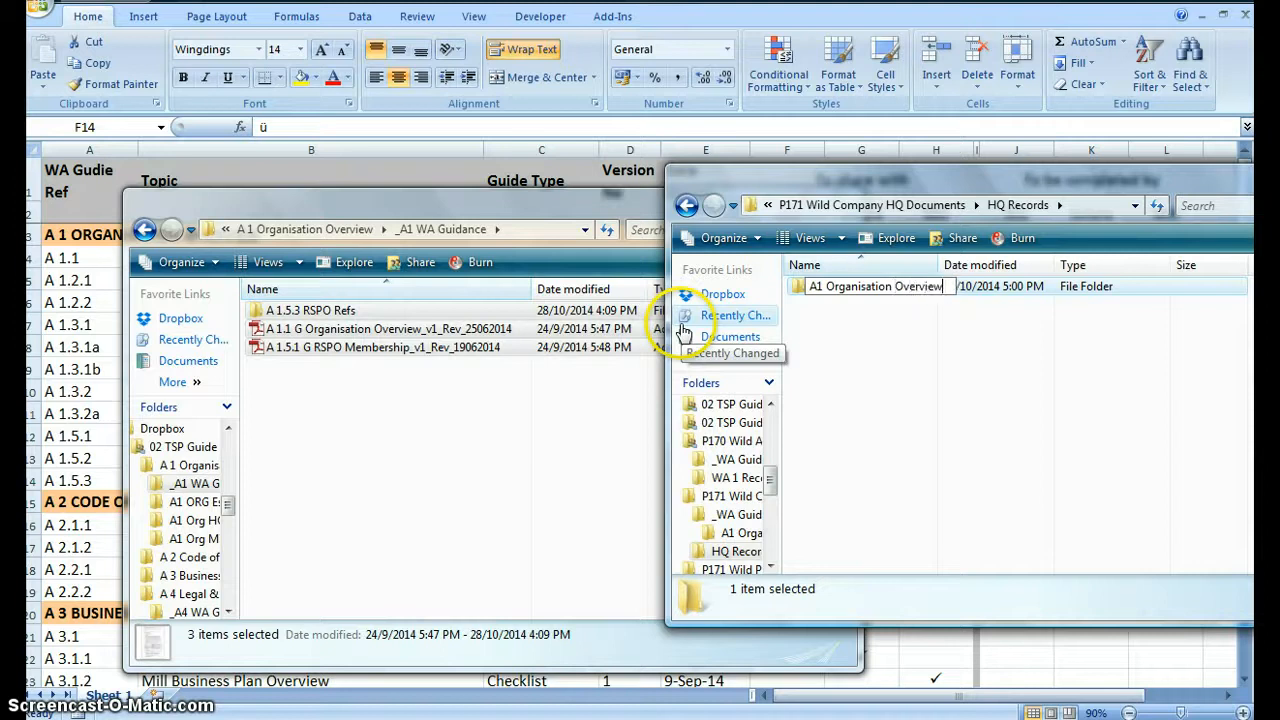
{"action": "key", "text": "Return"}
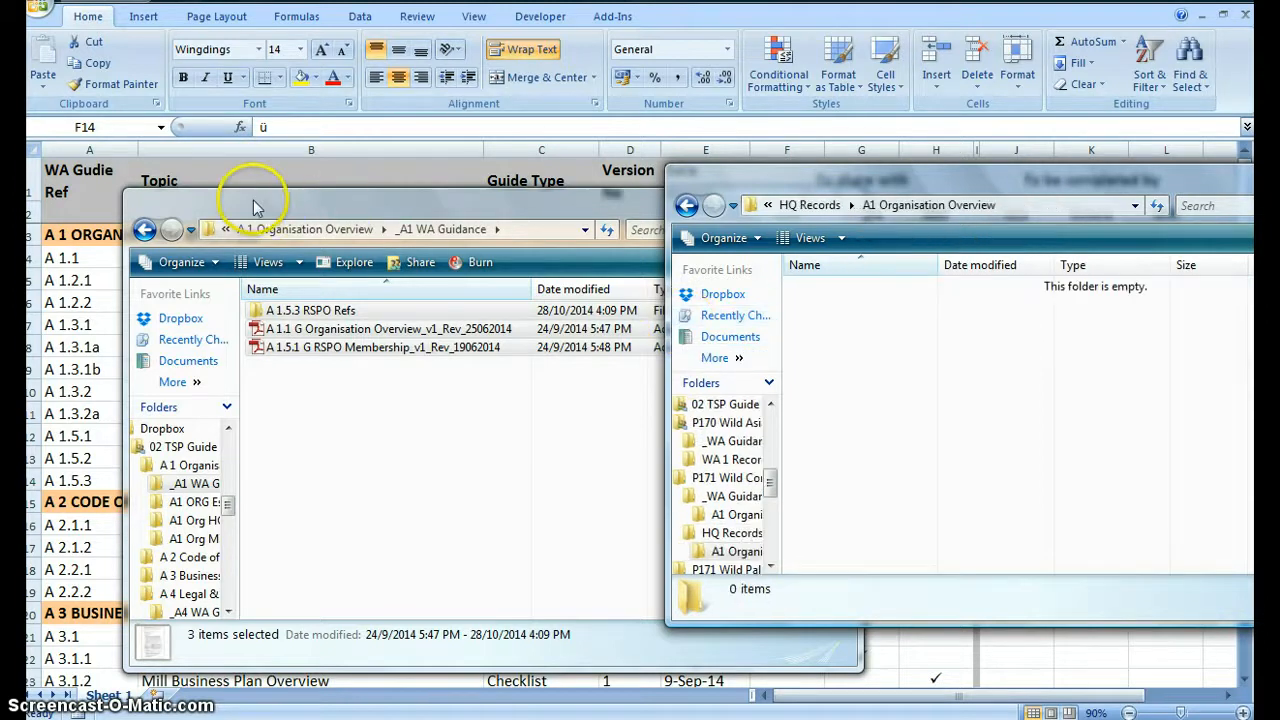
- Copy all contents of the guide's A1 Org HQ folder into the A1 Organisation Overview folder under HQ Records
{"action": "left_click", "coordinate": [265, 228]}
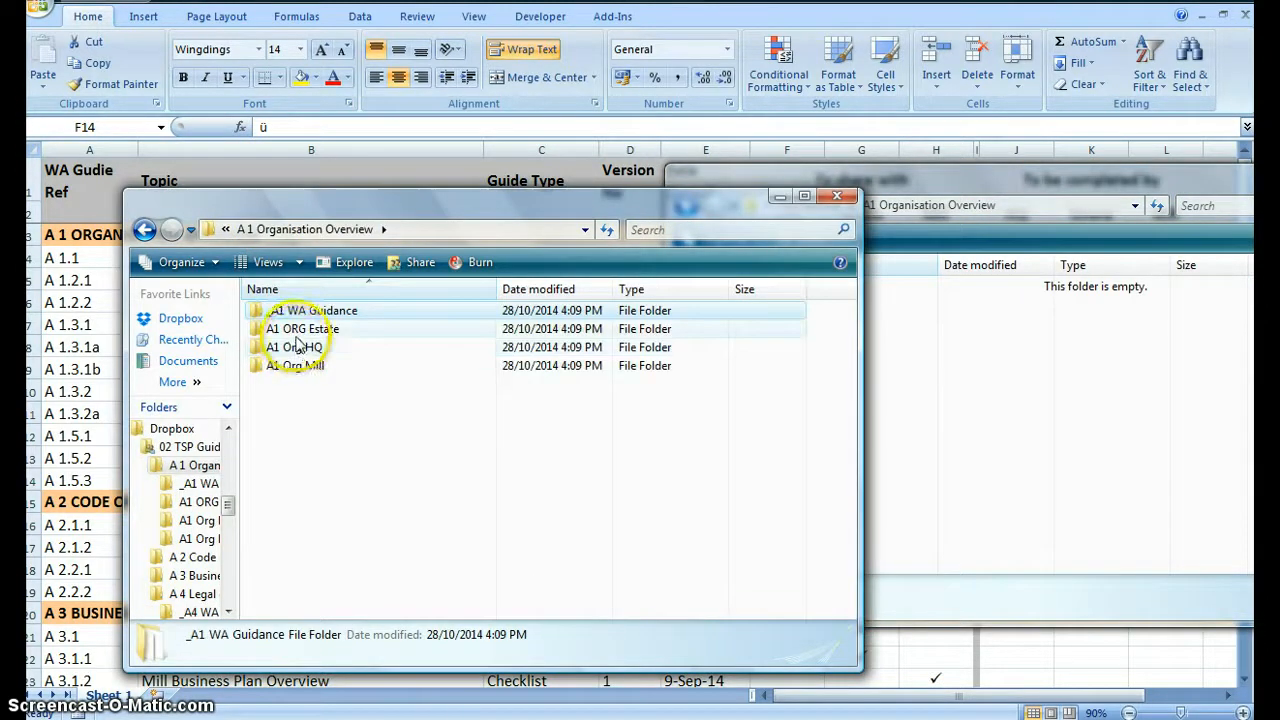
{"action": "double_click", "coordinate": [297, 350]}
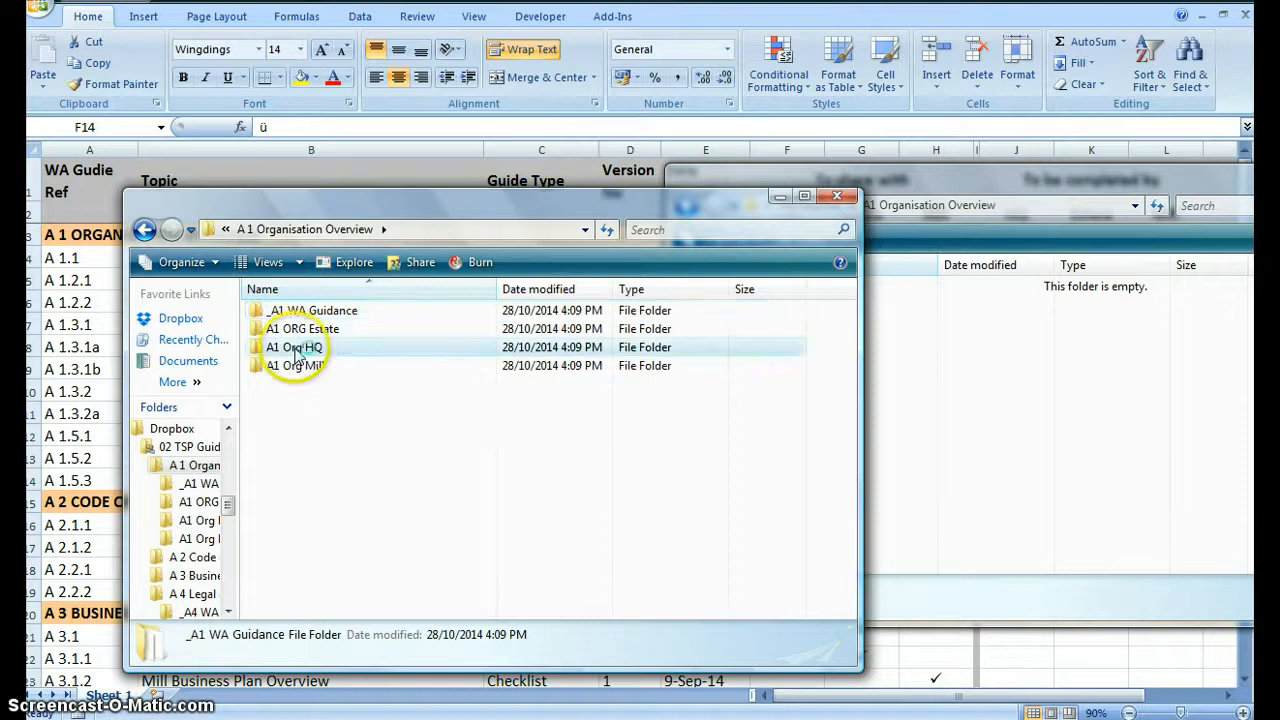
{"action": "key", "text": "ctrl+a"}
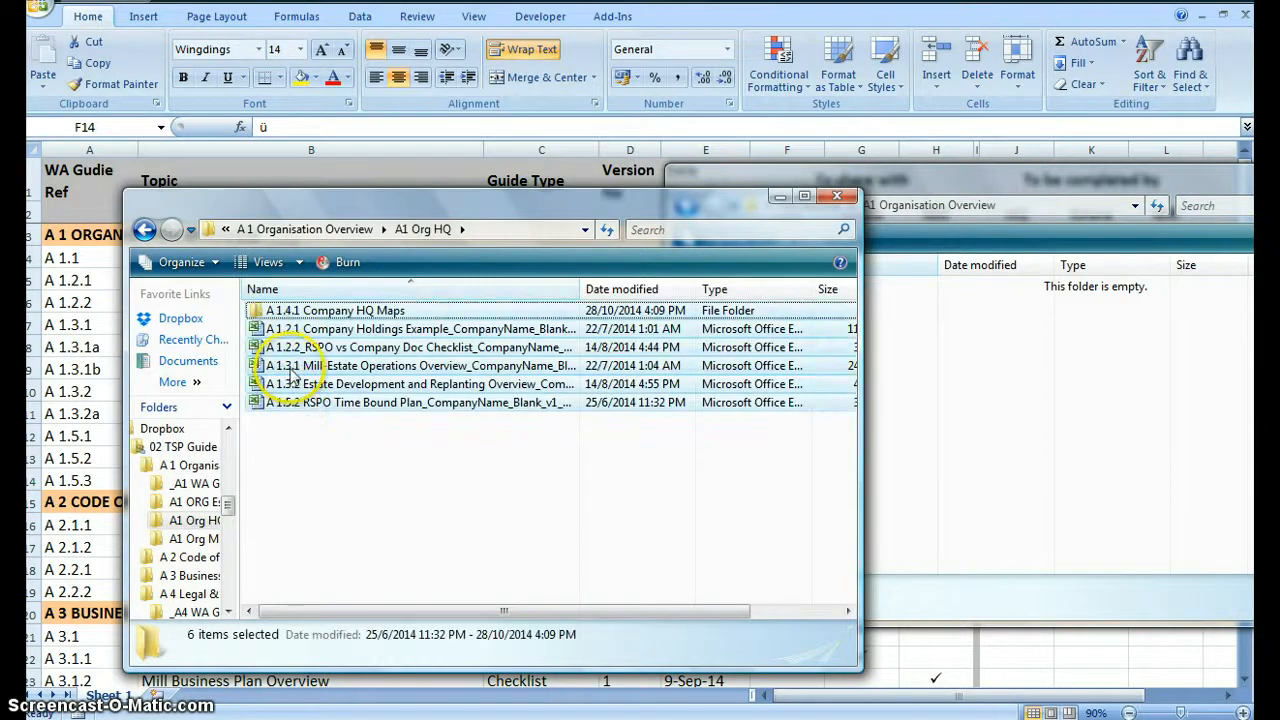
{"action": "right_click", "coordinate": [290, 365]}
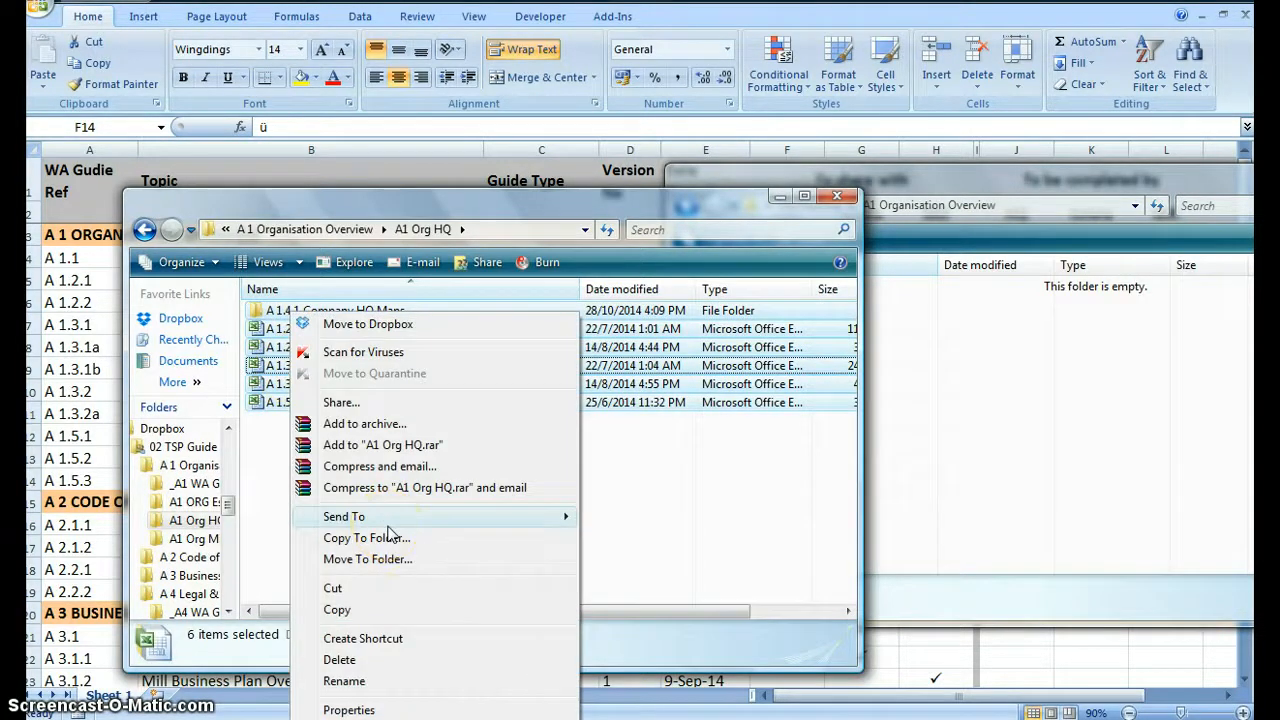
{"action": "left_click", "coordinate": [386, 611]}
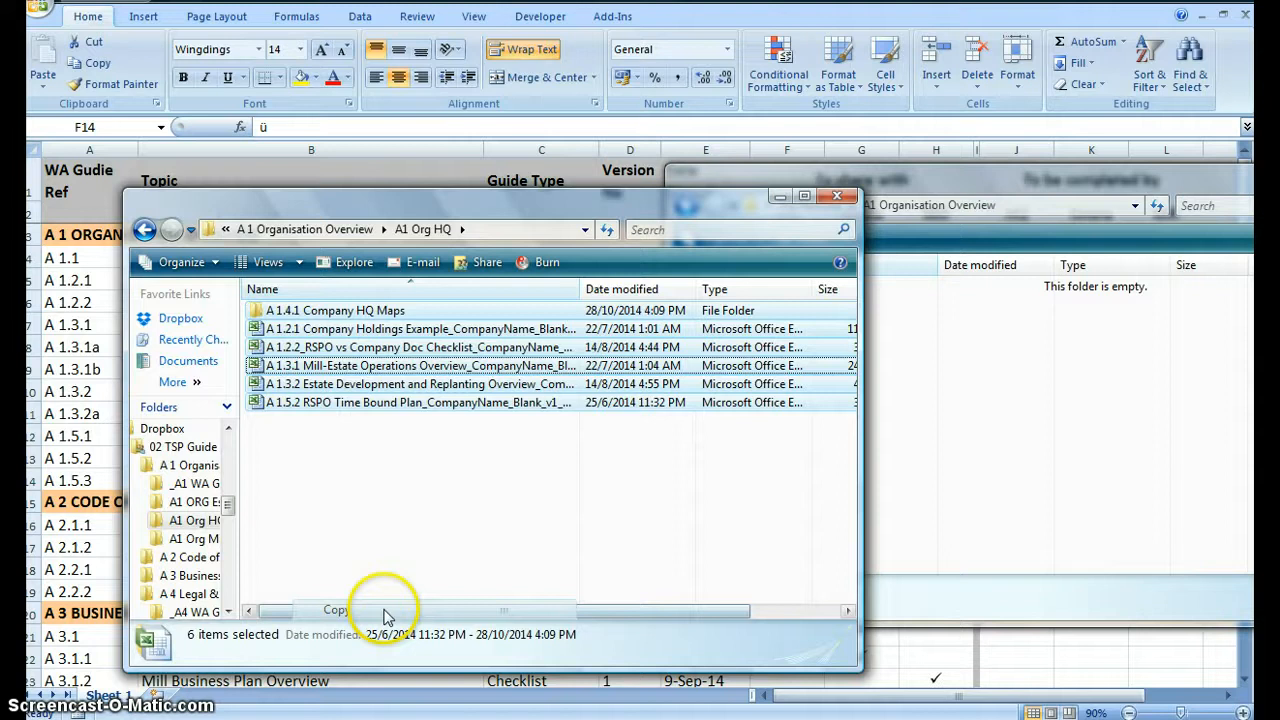
{"action": "left_click", "coordinate": [392, 553]}
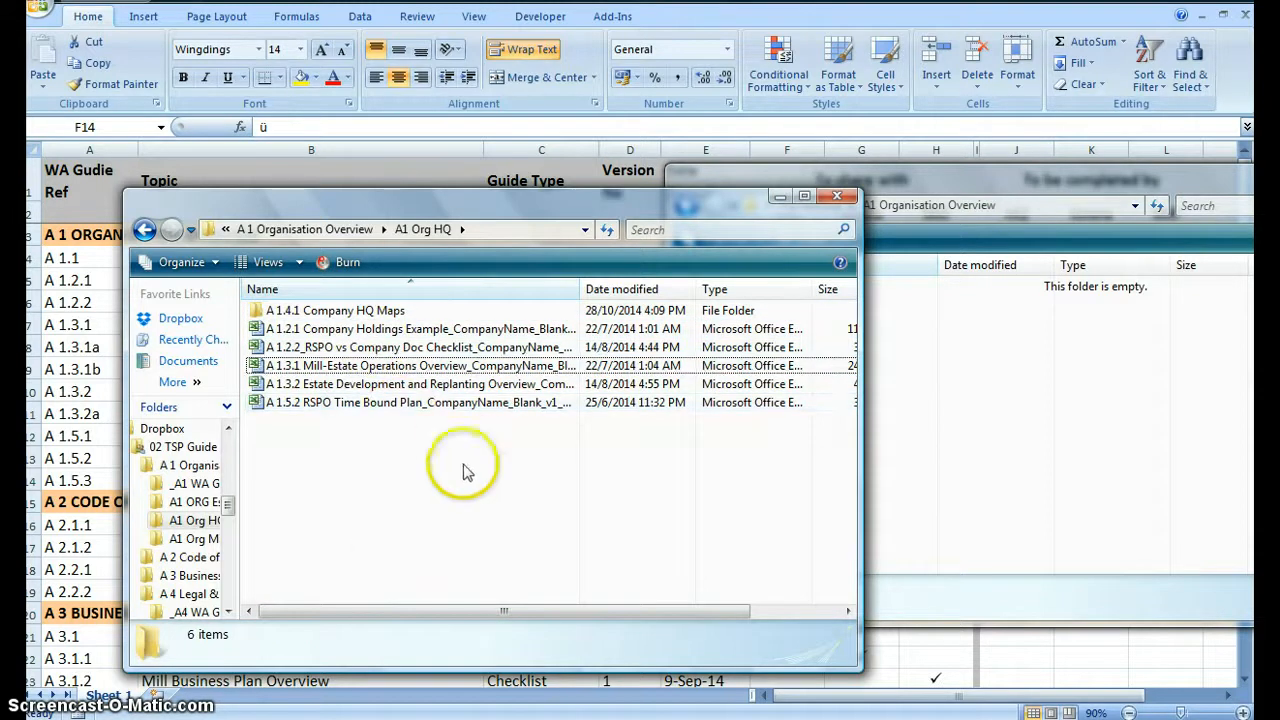
{"action": "left_click", "coordinate": [1040, 445]}
{"action": "right_click", "coordinate": [1037, 435]}
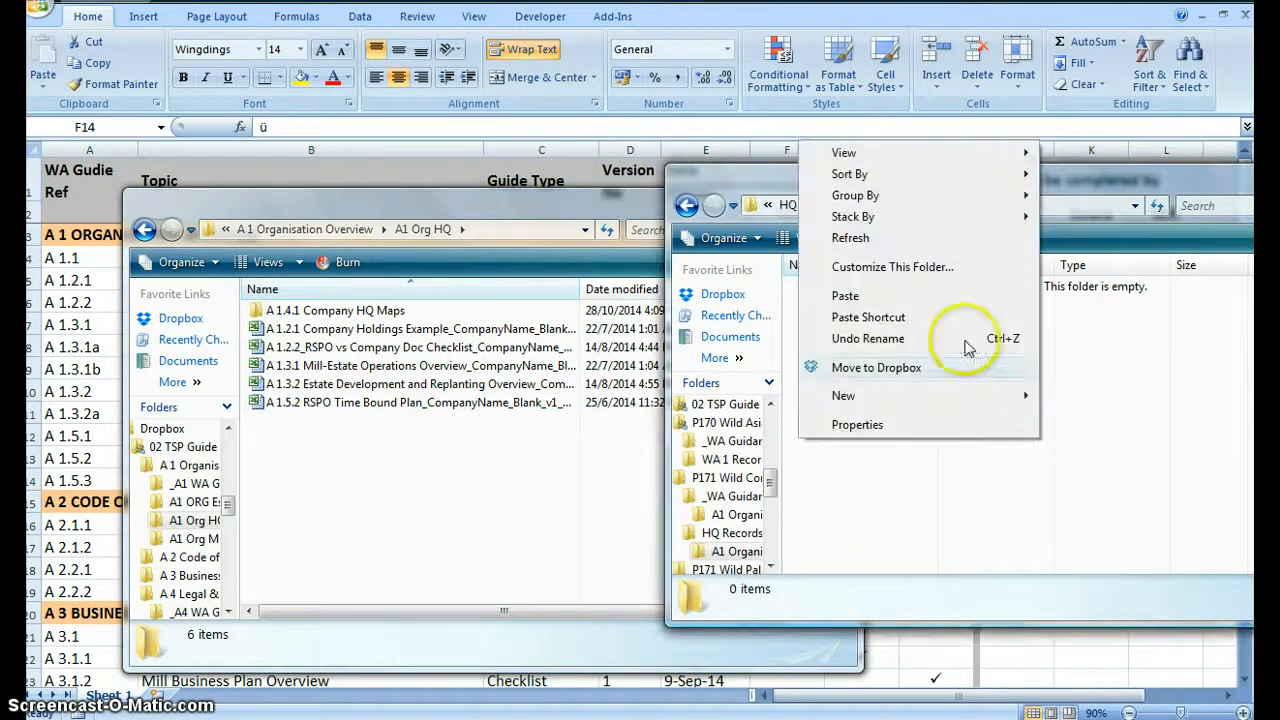
{"action": "left_click", "coordinate": [941, 296]}
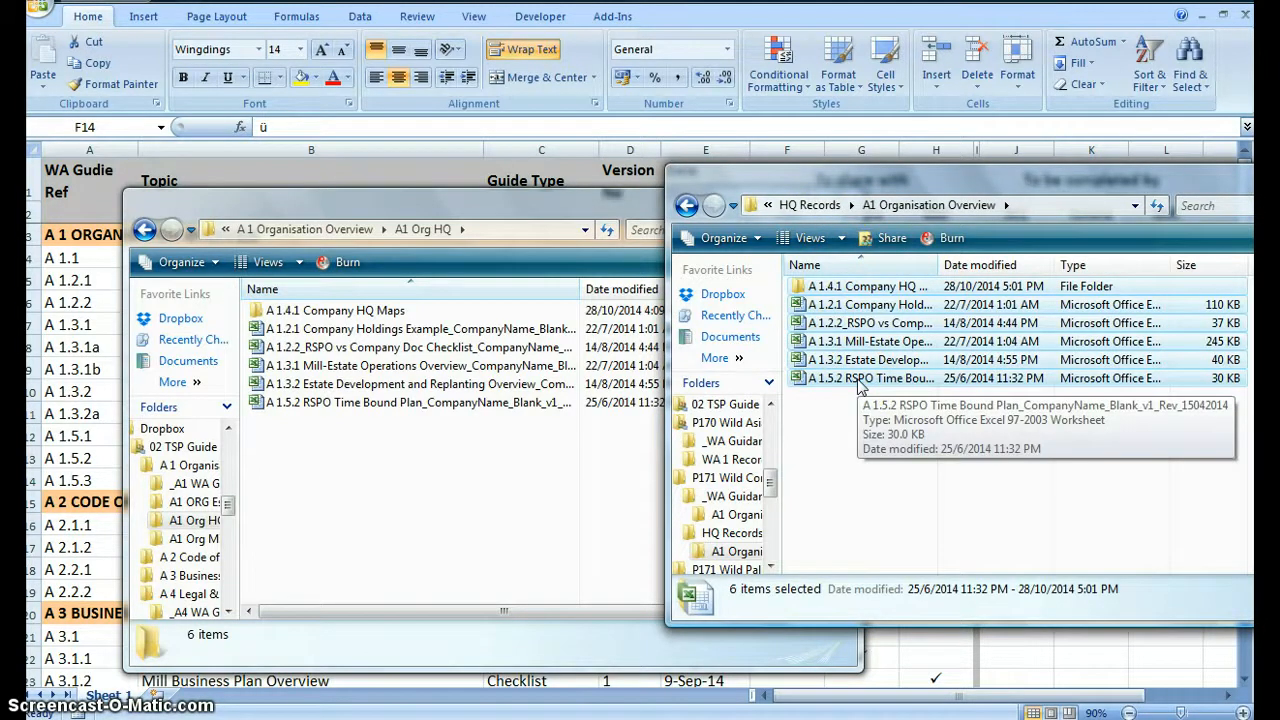
- Glance at the register and reopen _A1 WA Guidance inside the guide's A 1 Organisation Overview folder
{"action": "left_click", "coordinate": [112, 283]}
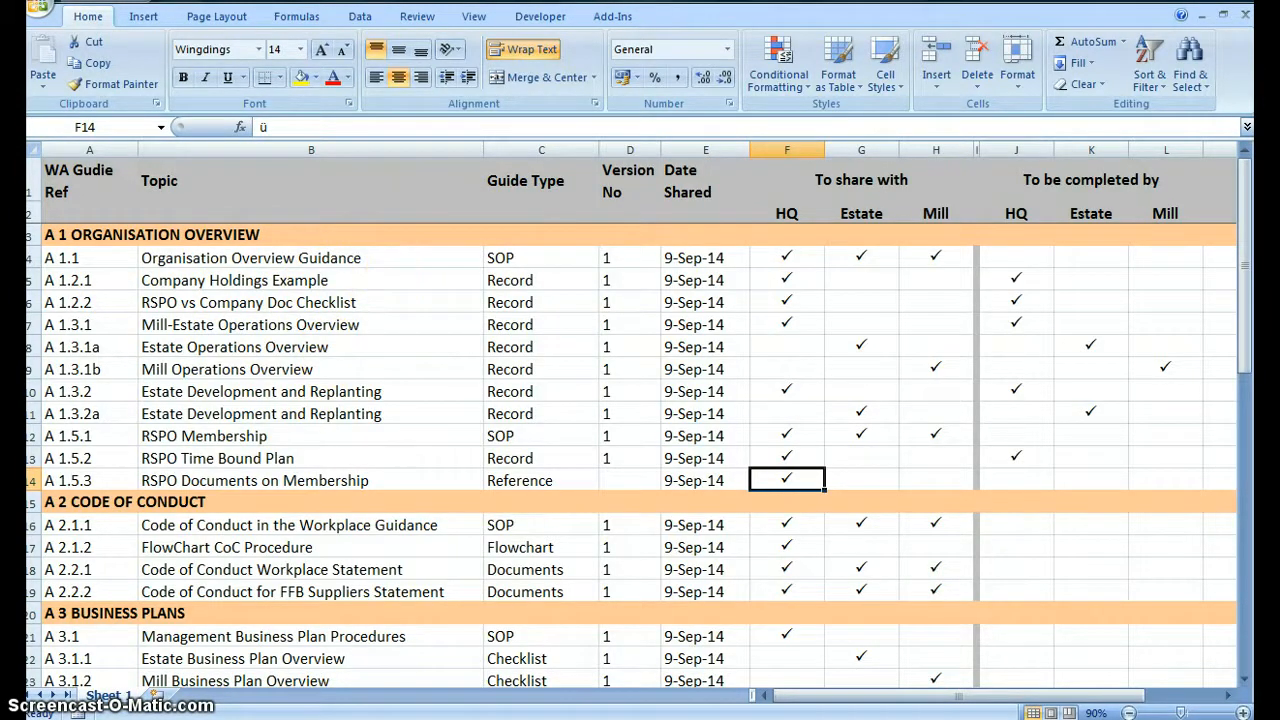
{"action": "key", "text": "alt+Tab"}
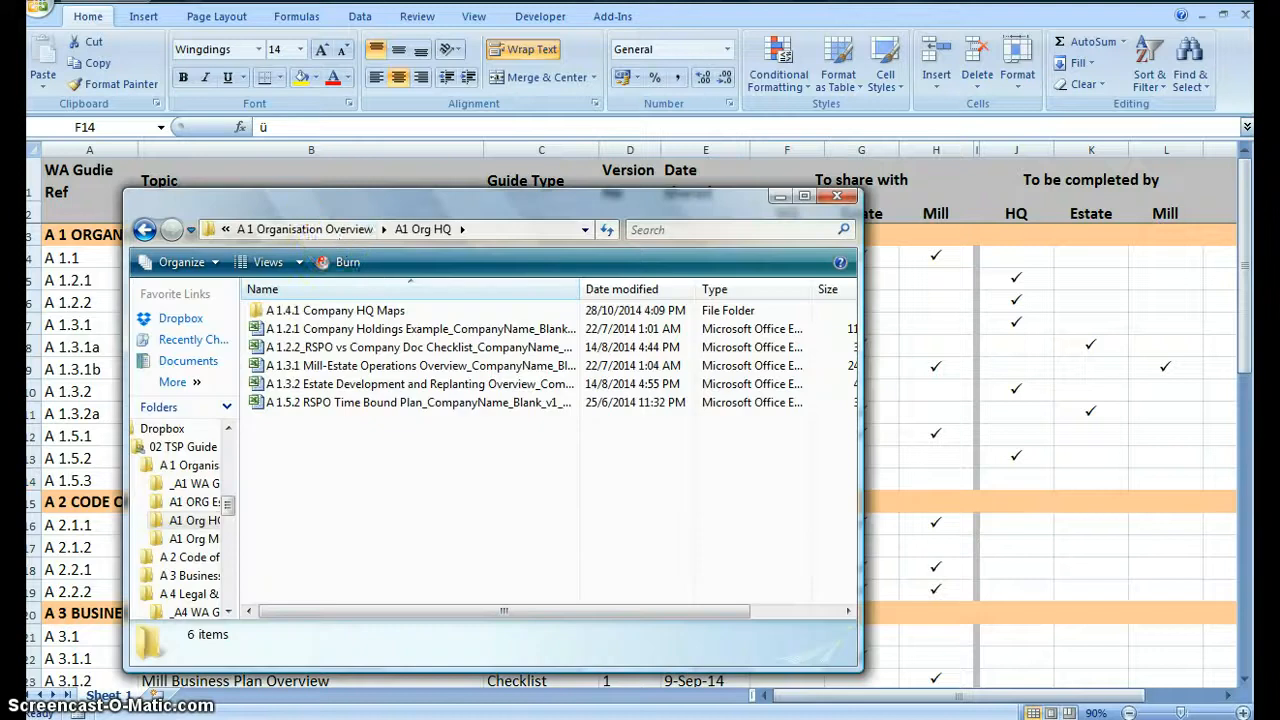
{"action": "left_click", "coordinate": [333, 230]}
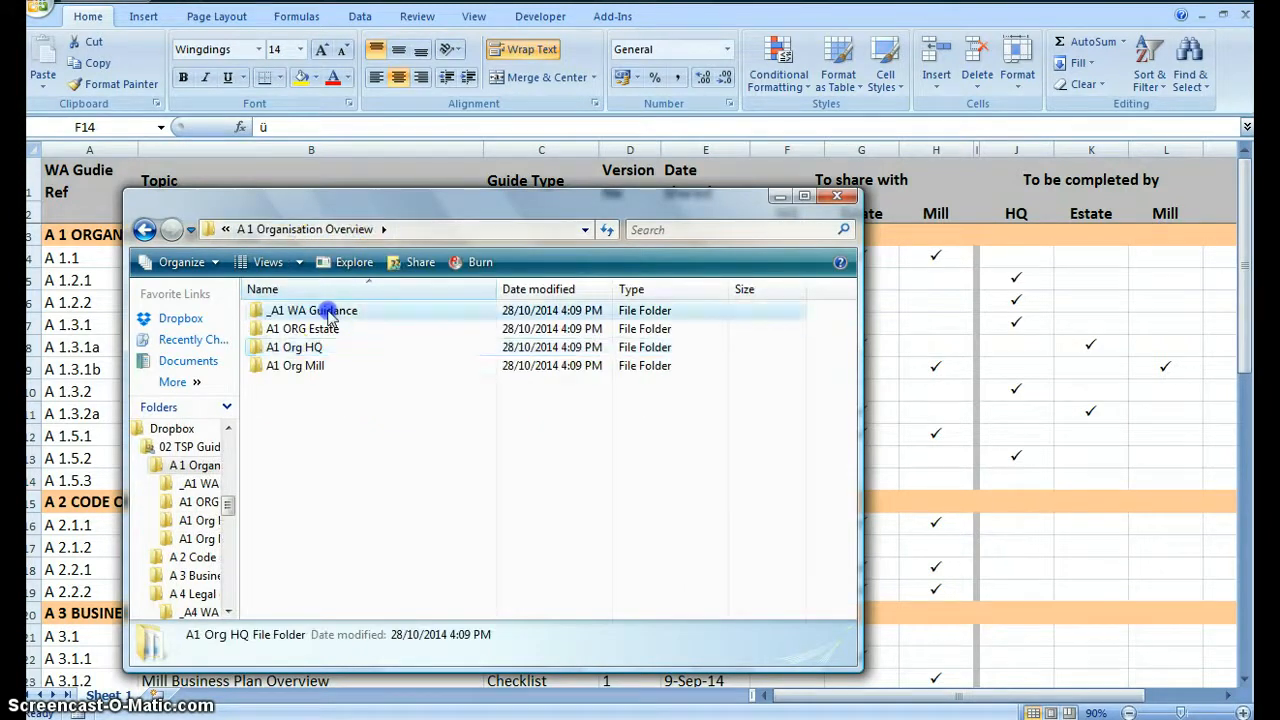
{"action": "double_click", "coordinate": [320, 311]}
- In the destination folder window, go back to Dropbox and open _WA Guidance inside P170 Wild Asia Estate 1
{"action": "key", "text": "alt+Tab"}
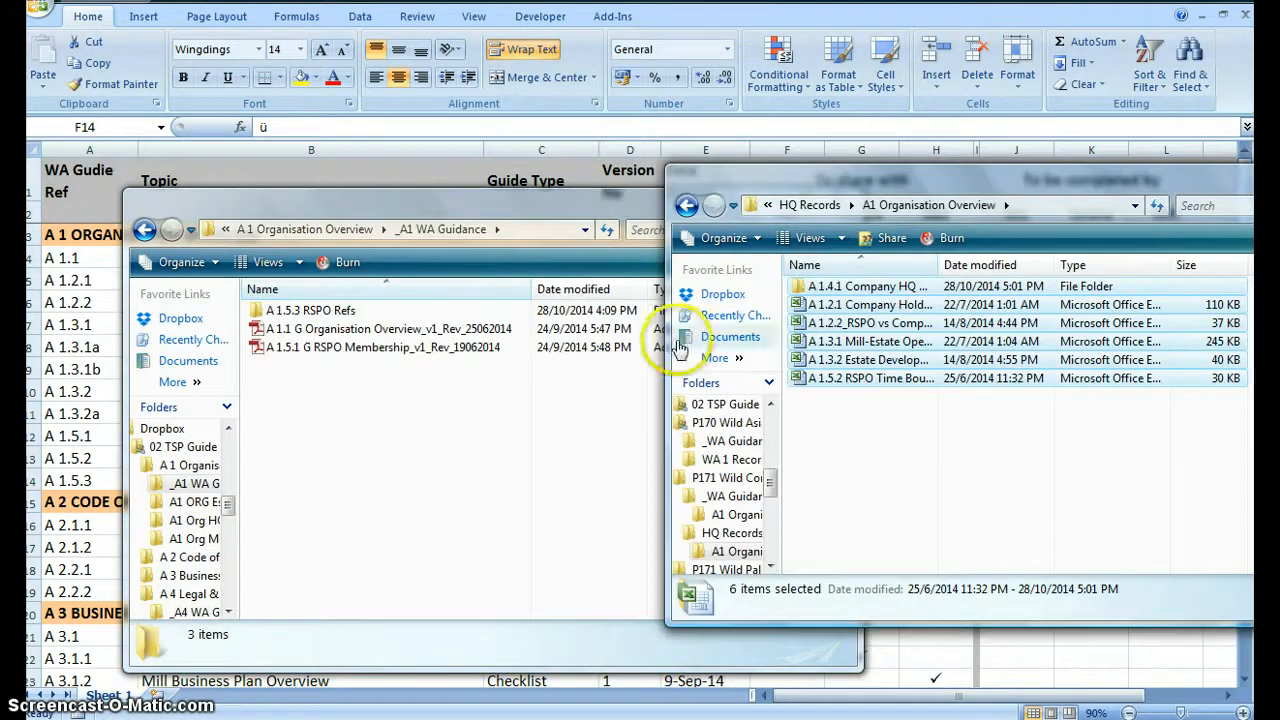
{"action": "left_click", "coordinate": [770, 206]}
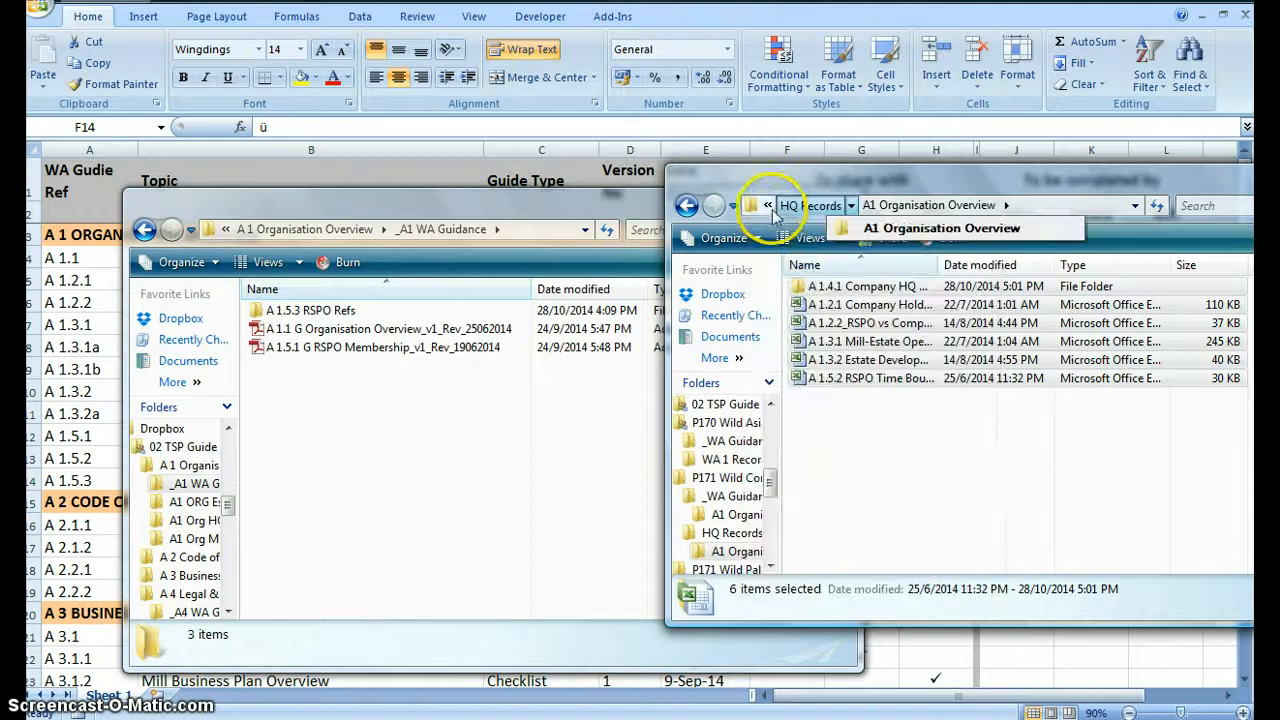
{"action": "mouse_move", "coordinate": [769, 208]}
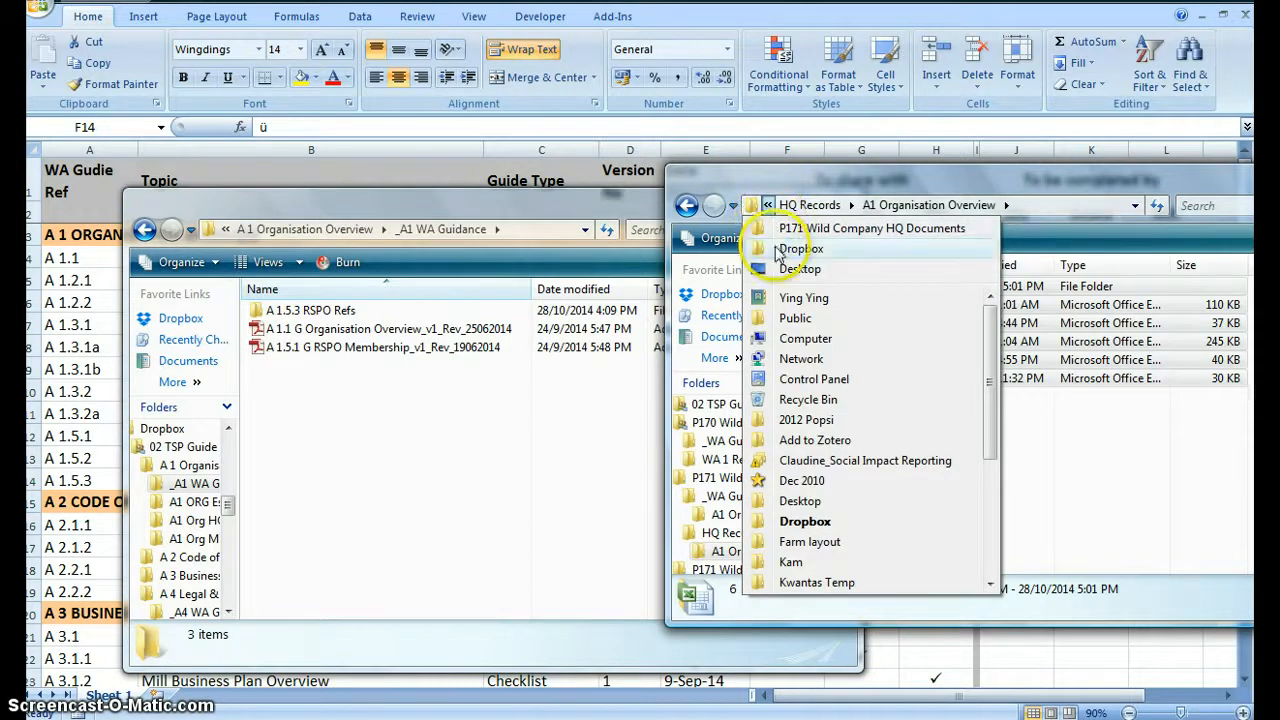
{"action": "left_click", "coordinate": [790, 249]}
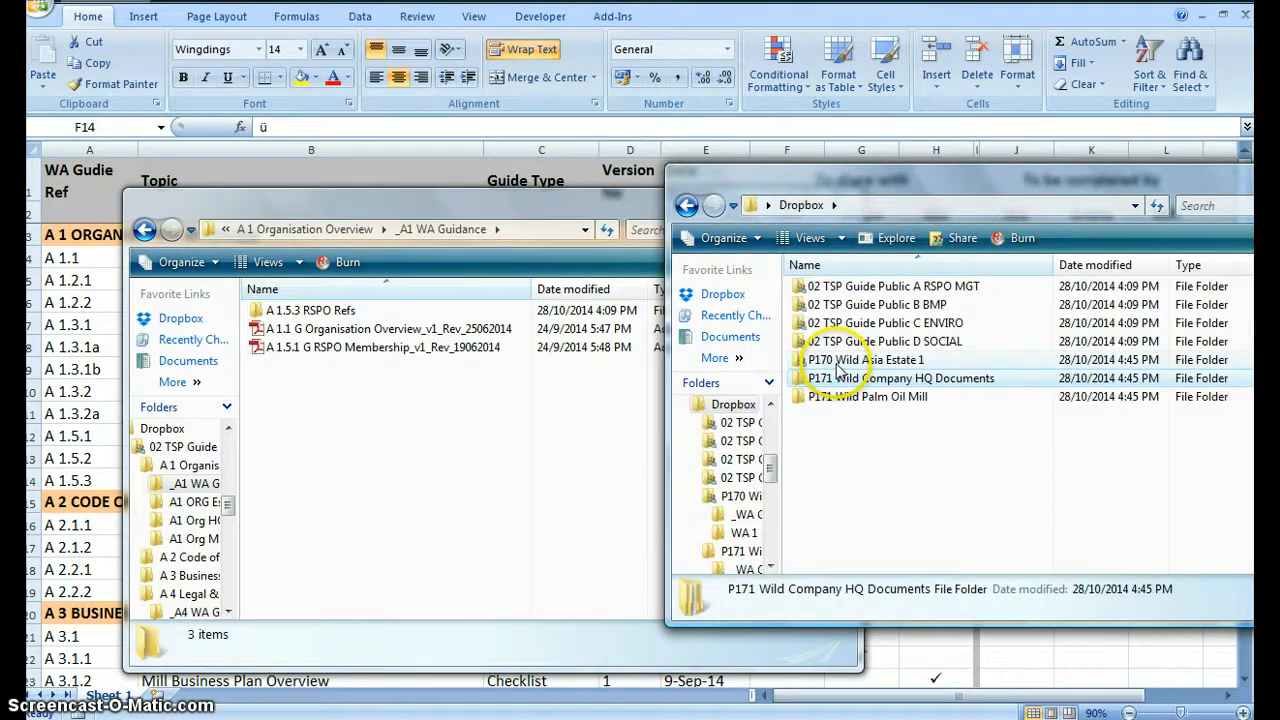
{"action": "double_click", "coordinate": [838, 365]}
{"action": "double_click", "coordinate": [829, 288]}
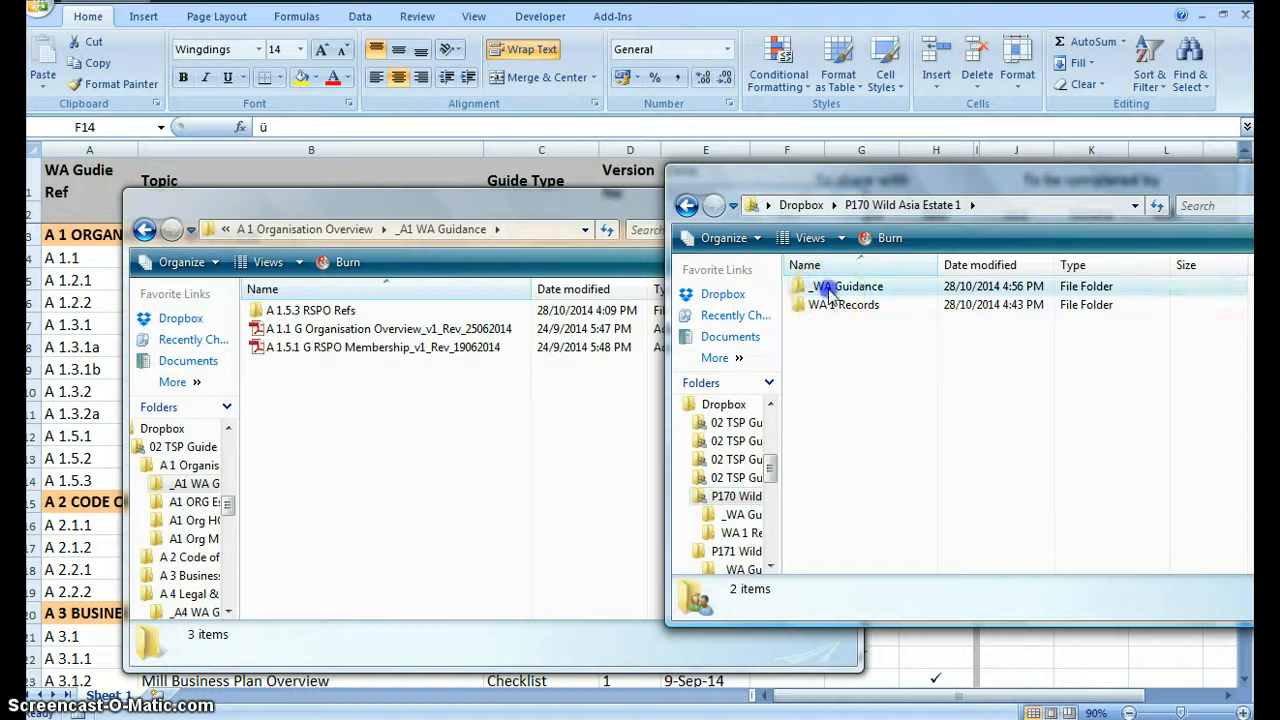
- Check in the register which A 1 Organisation Overview guidance documents are marked for sharing with the Estate, including the A 1.5.1 entry
{"action": "left_click", "coordinate": [52, 322]}
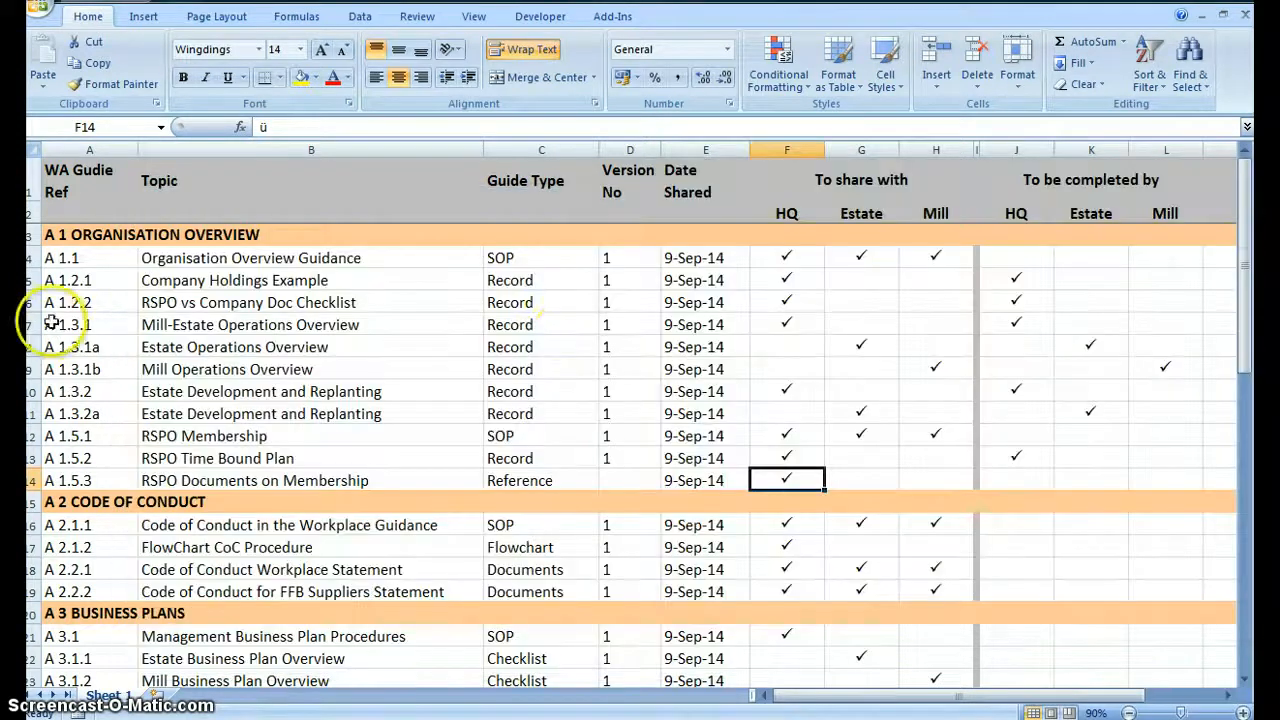
{"action": "left_click", "coordinate": [855, 259]}
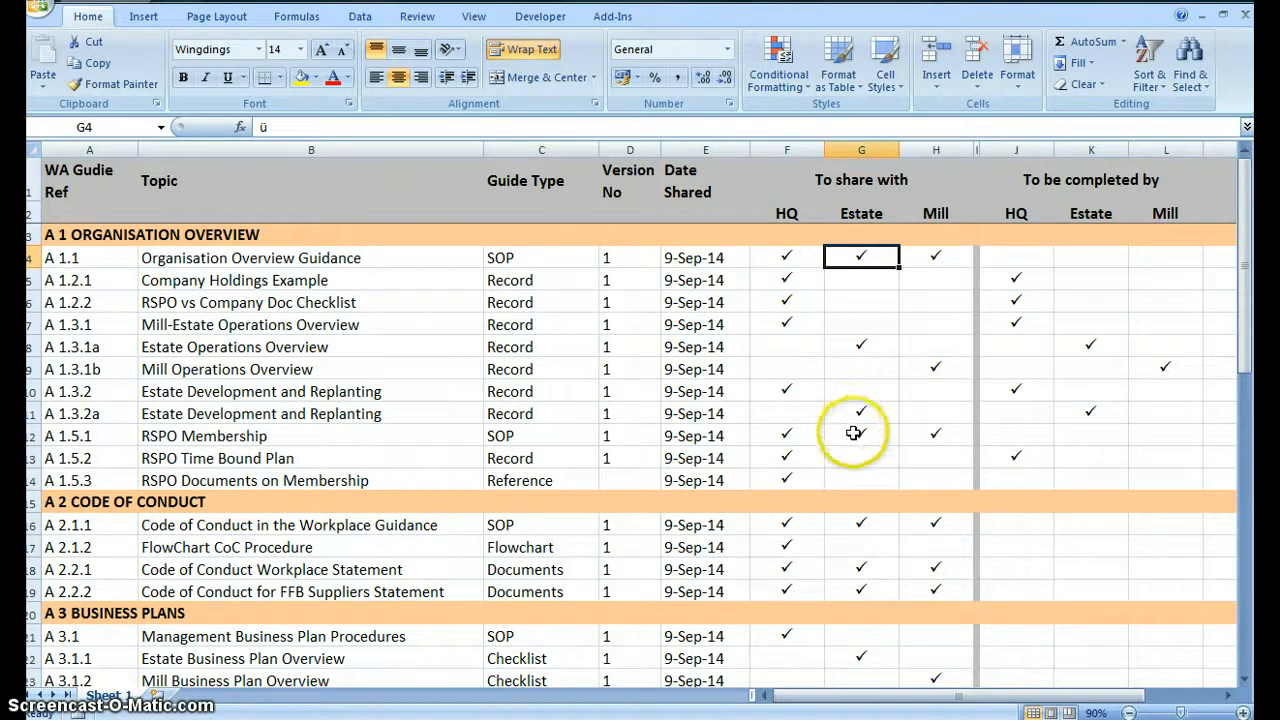
{"action": "left_click", "coordinate": [98, 436]}
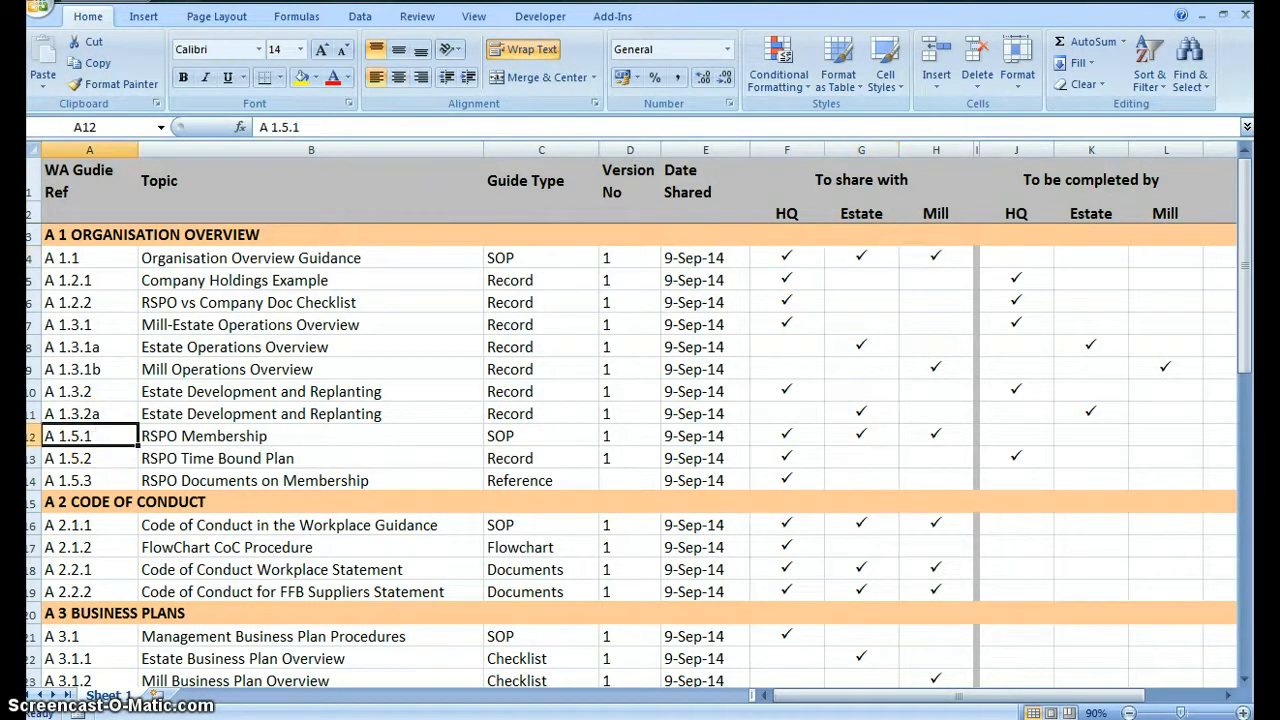
- Copy the A 1.1 Organisation Overview and A 1.5.1 RSPO Membership PDFs from the guide's _A1 WA Guidance folder
{"action": "left_click", "coordinate": [399, 331]}
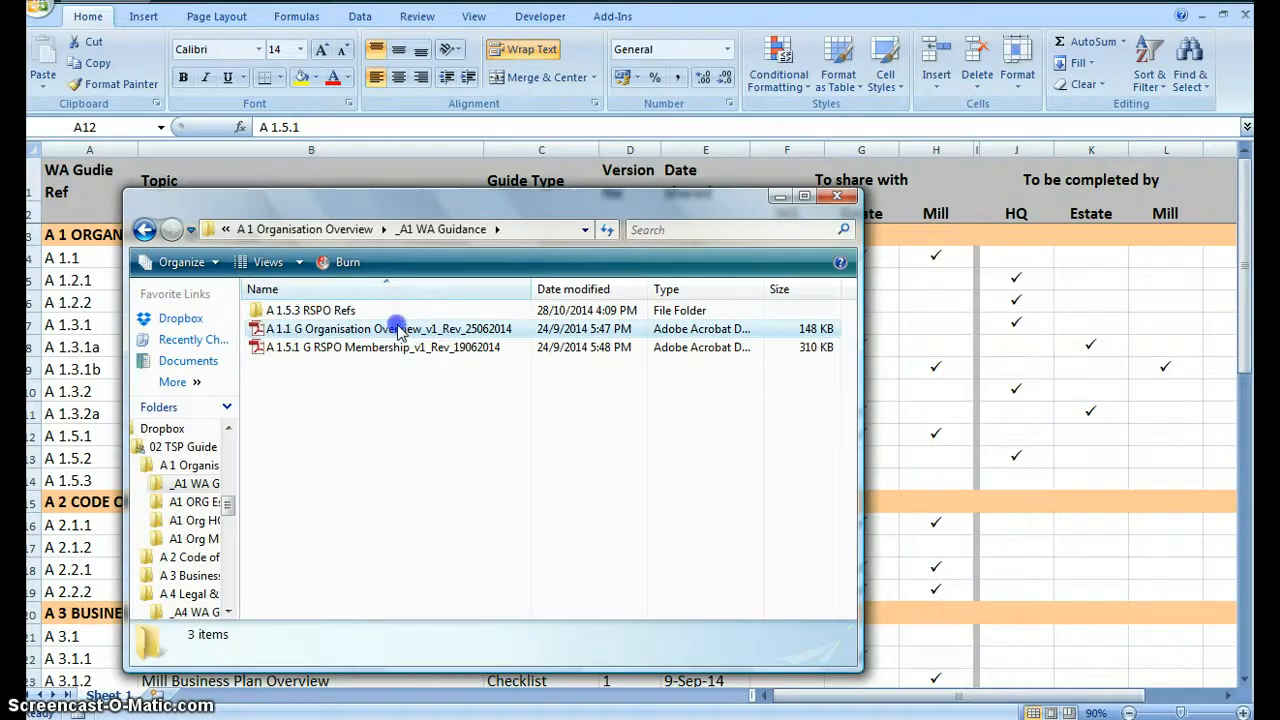
{"action": "left_click", "coordinate": [398, 348], "text": "ctrl"}
{"action": "right_click", "coordinate": [400, 352]}
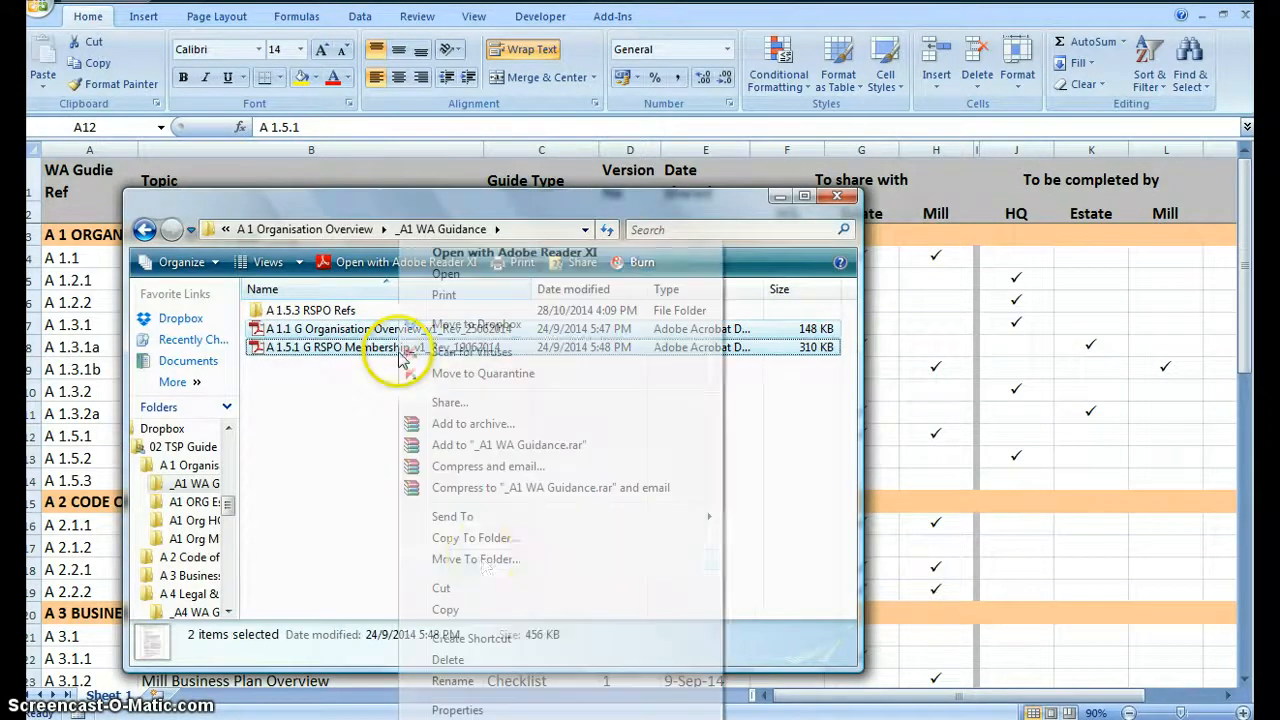
{"action": "left_click", "coordinate": [446, 610]}
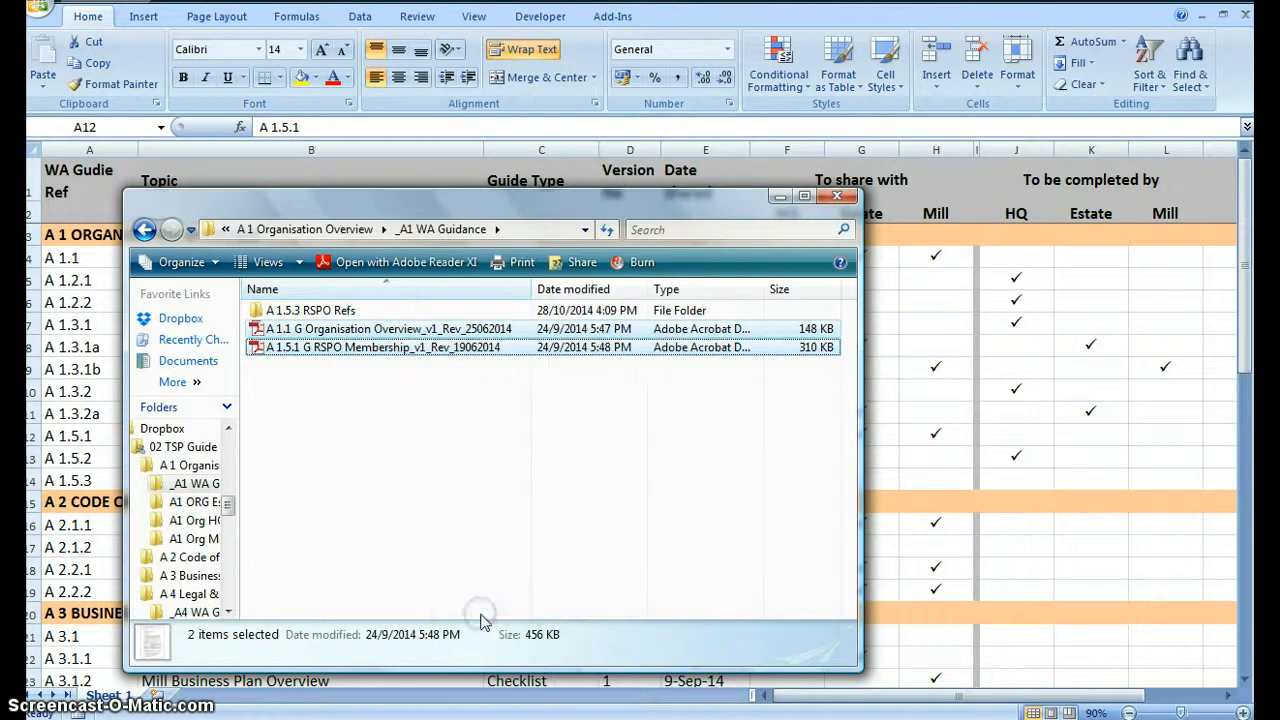
- Create an A1 Organisation Overview folder in the estate's _WA Guidance folder and paste the two copied guidance PDFs into it
{"action": "left_click", "coordinate": [555, 719]}
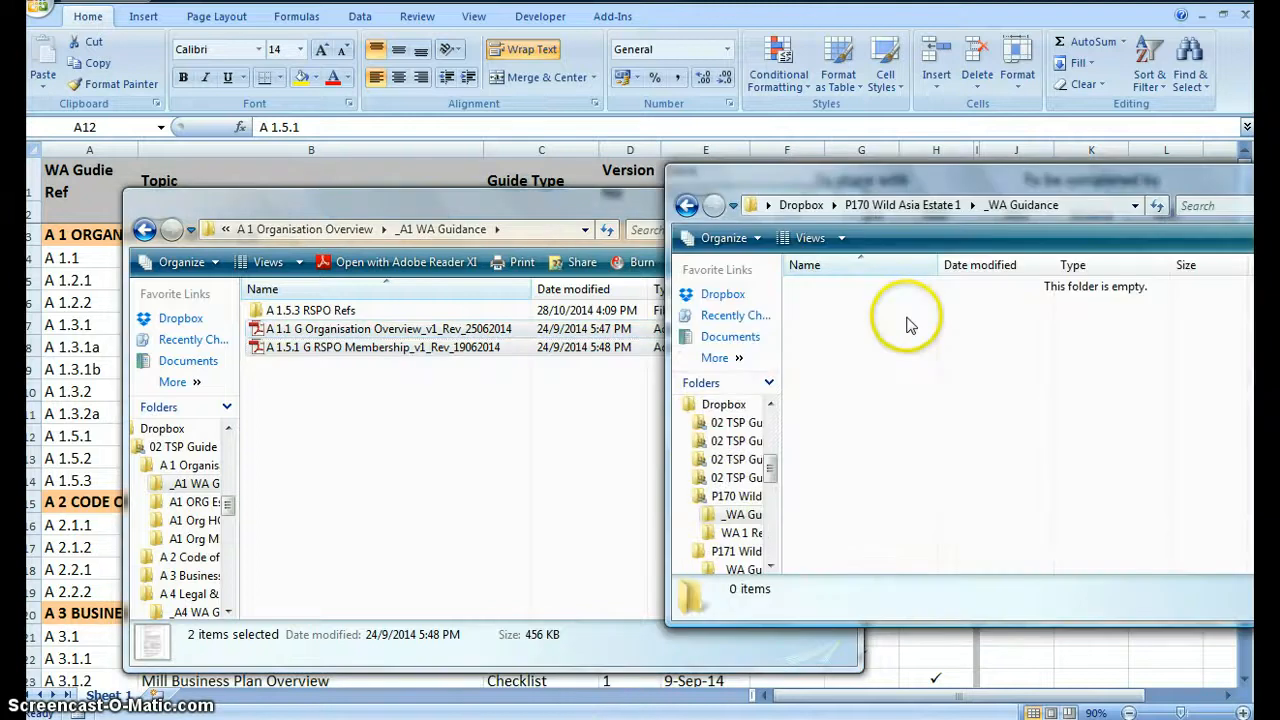
{"action": "right_click", "coordinate": [907, 318]}
{"action": "mouse_move", "coordinate": [985, 573]}
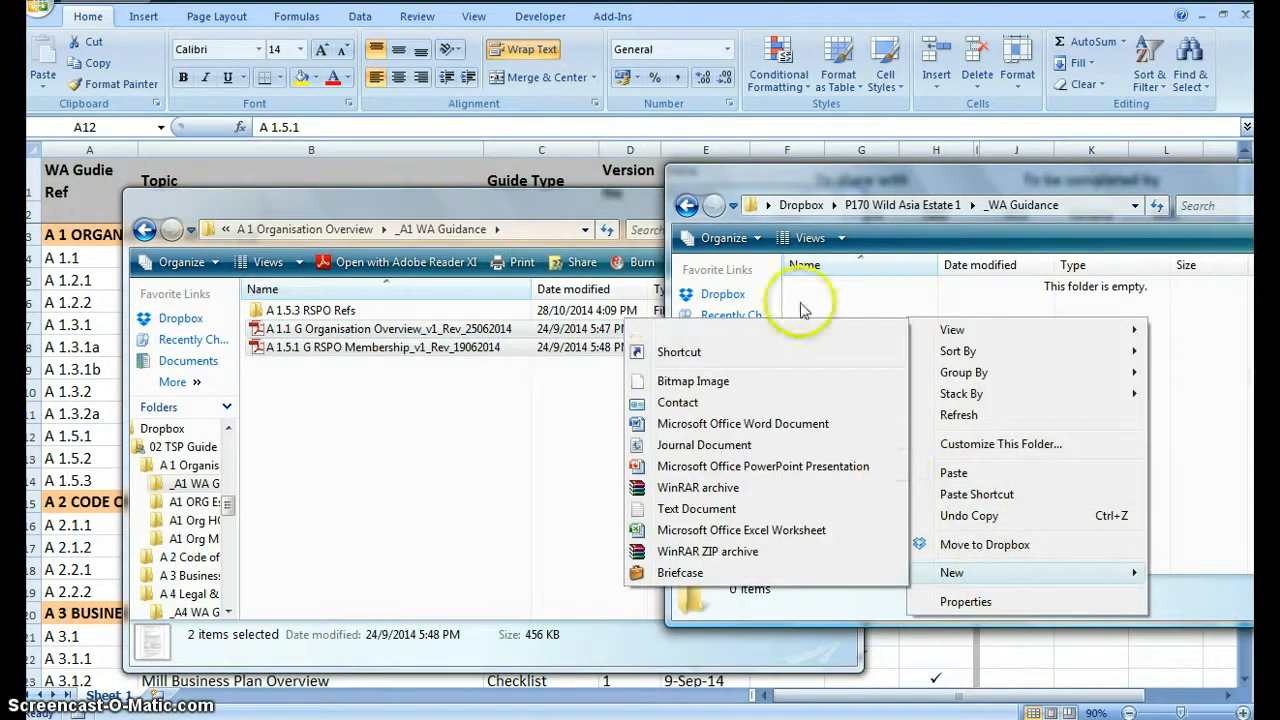
{"action": "left_click", "coordinate": [797, 335]}
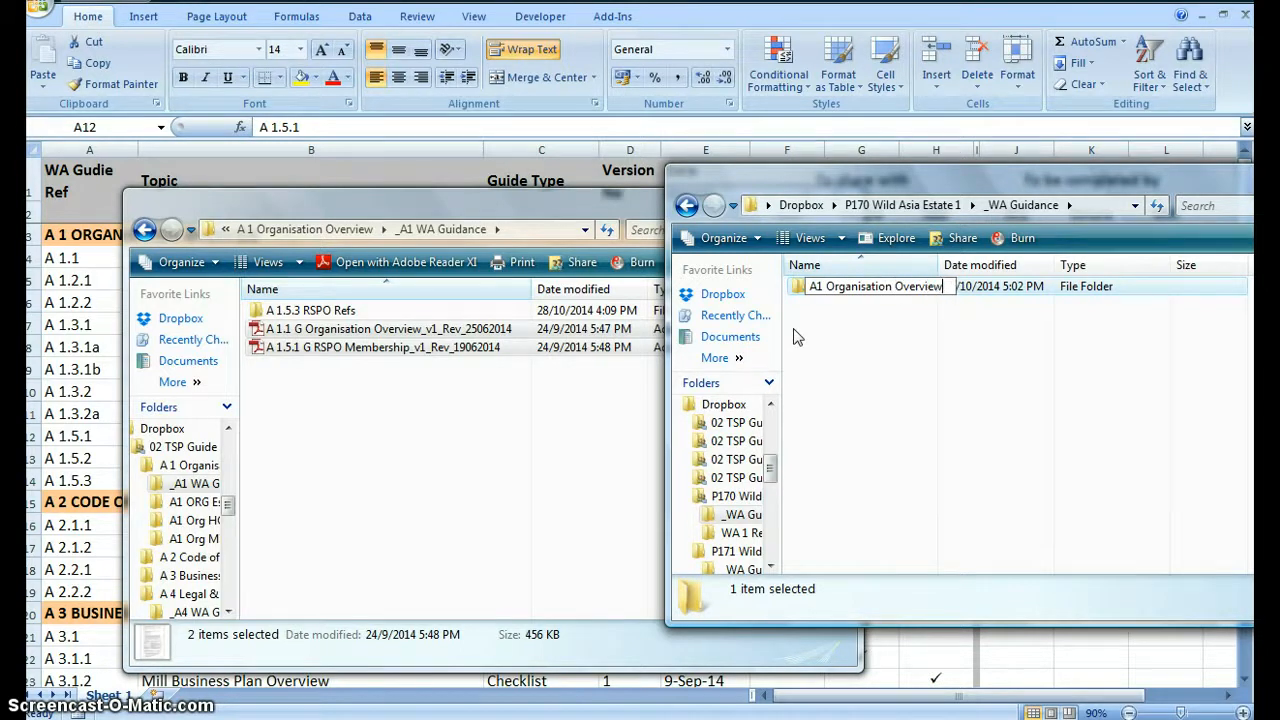
{"action": "key", "text": "Return"}
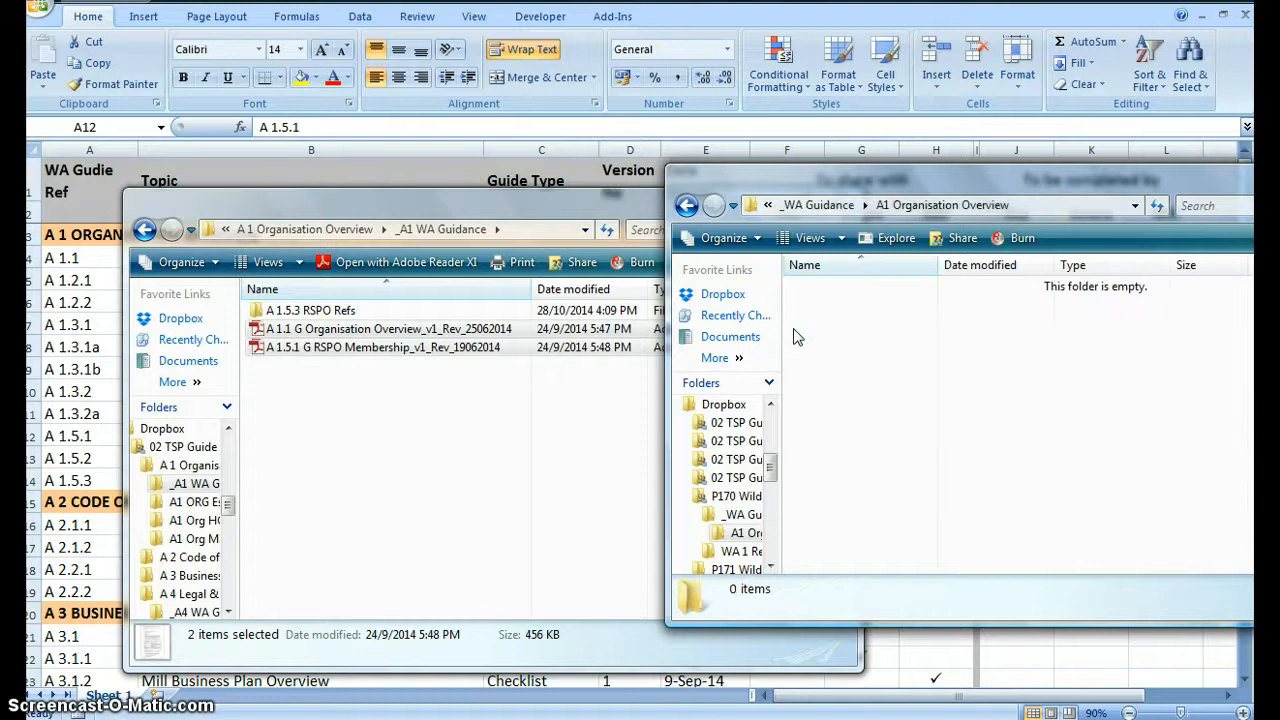
{"action": "key", "text": "ctrl+v"}
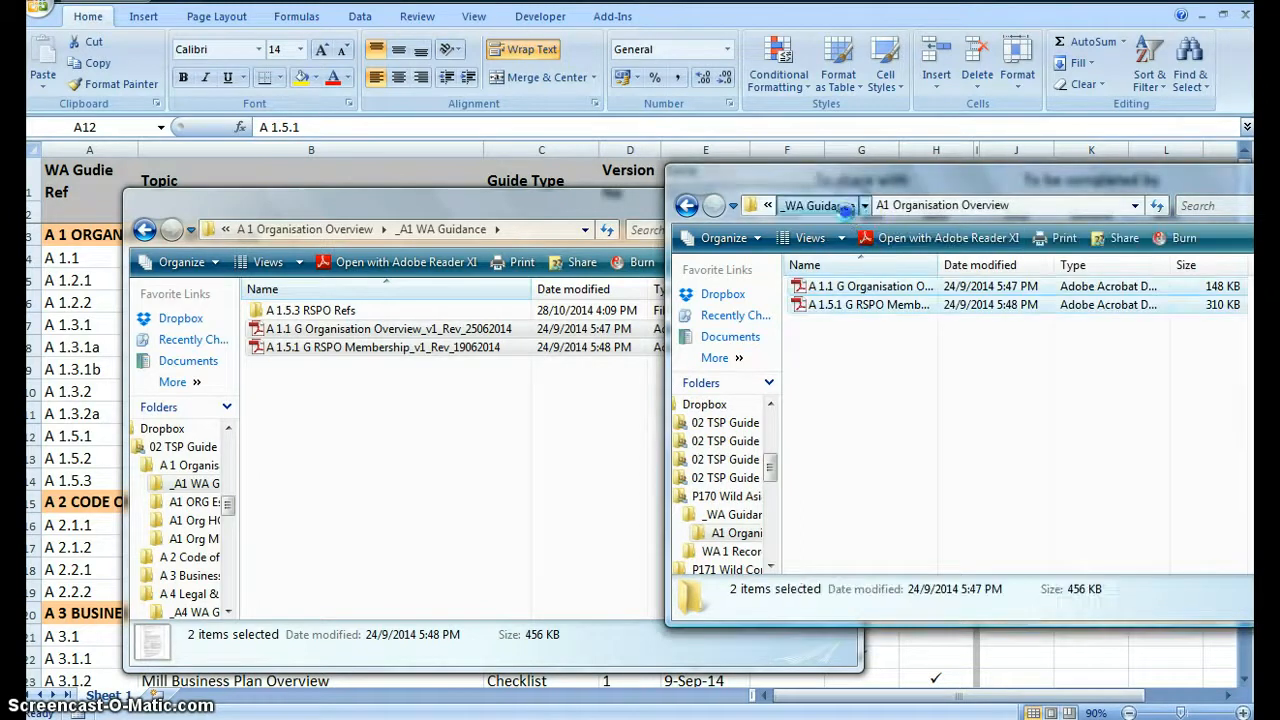
- Go to WA 1 Records inside P170 Wild Asia Estate 1 and create a folder named A1 Organisation Overvoew
{"action": "left_click", "coordinate": [855, 207]}
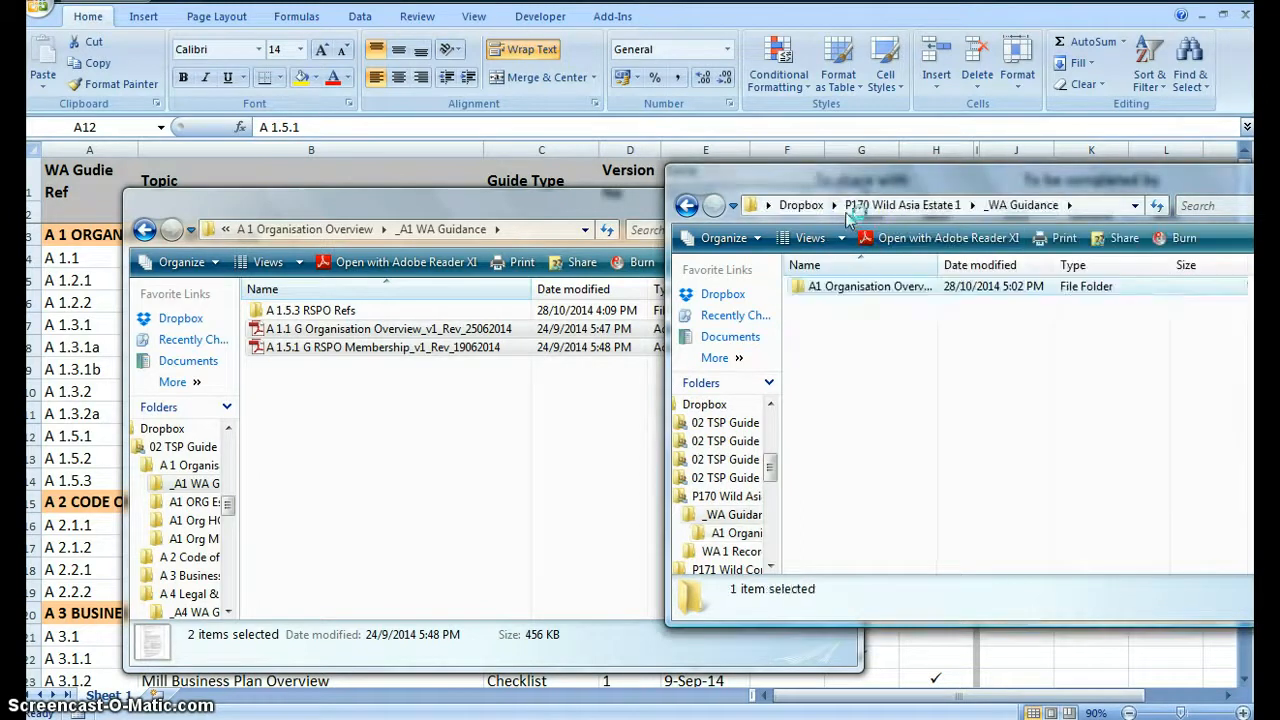
{"action": "double_click", "coordinate": [849, 314]}
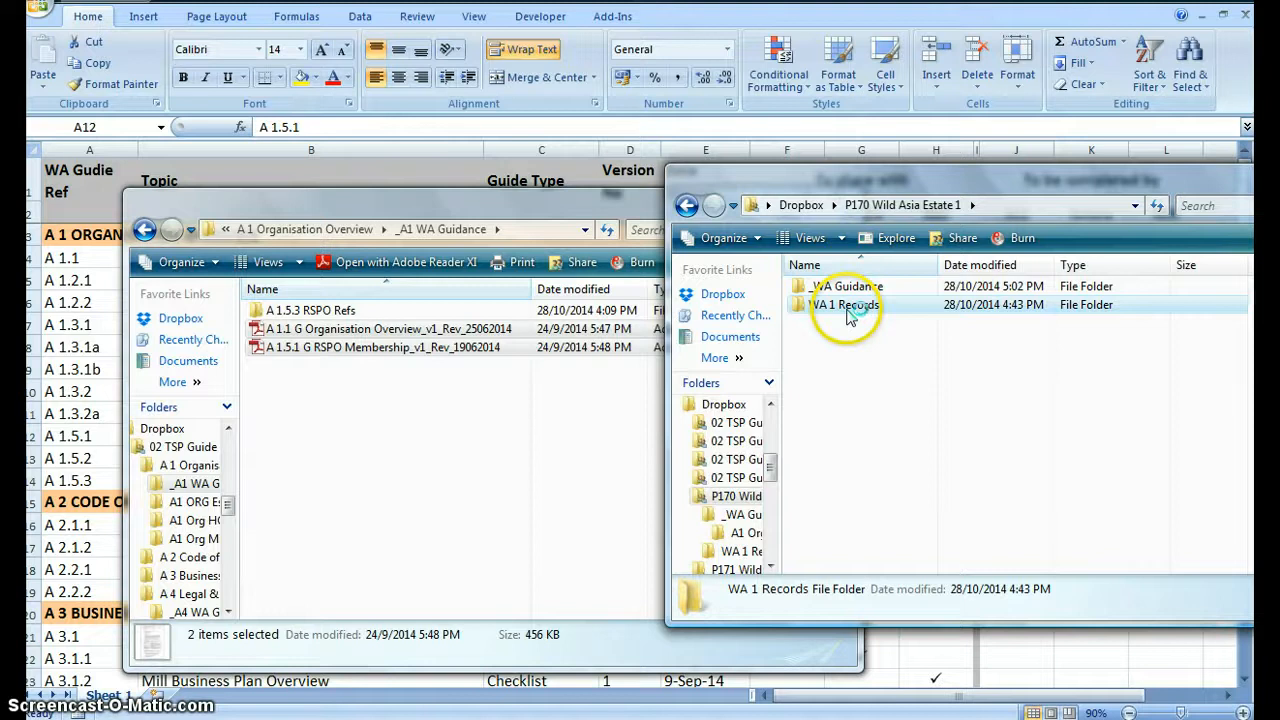
{"action": "right_click", "coordinate": [846, 308]}
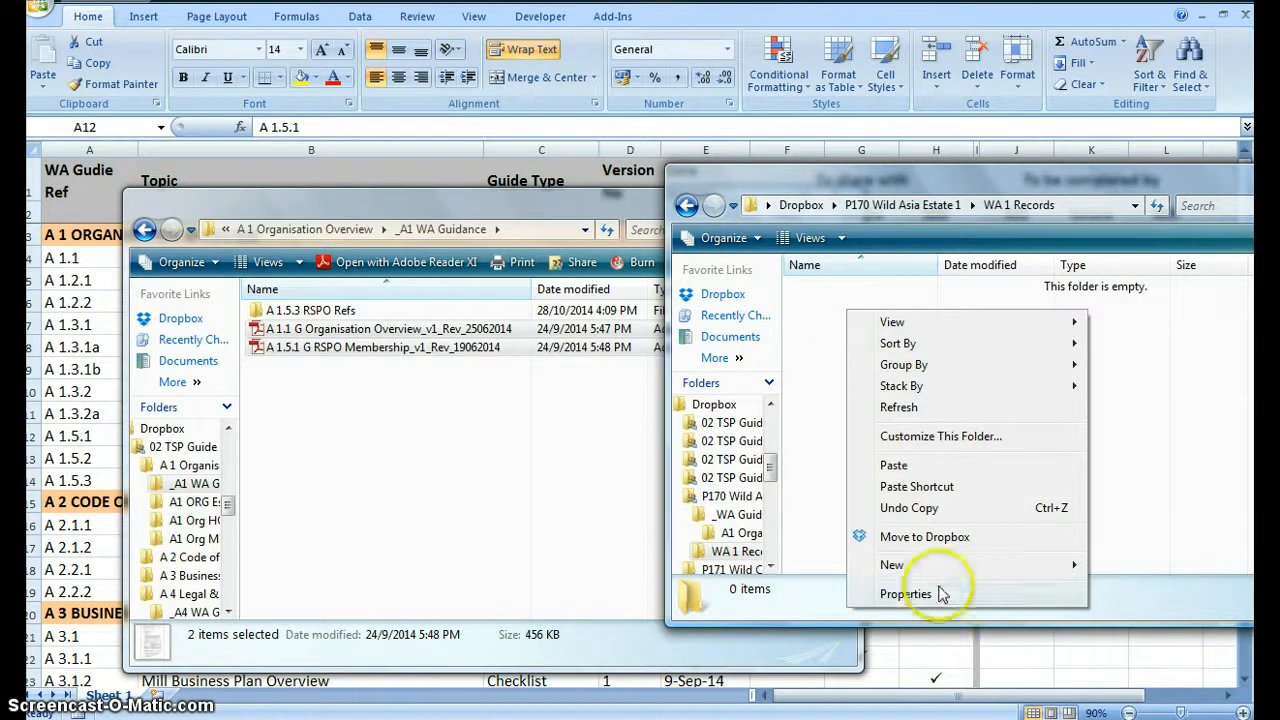
{"action": "mouse_move", "coordinate": [938, 575]}
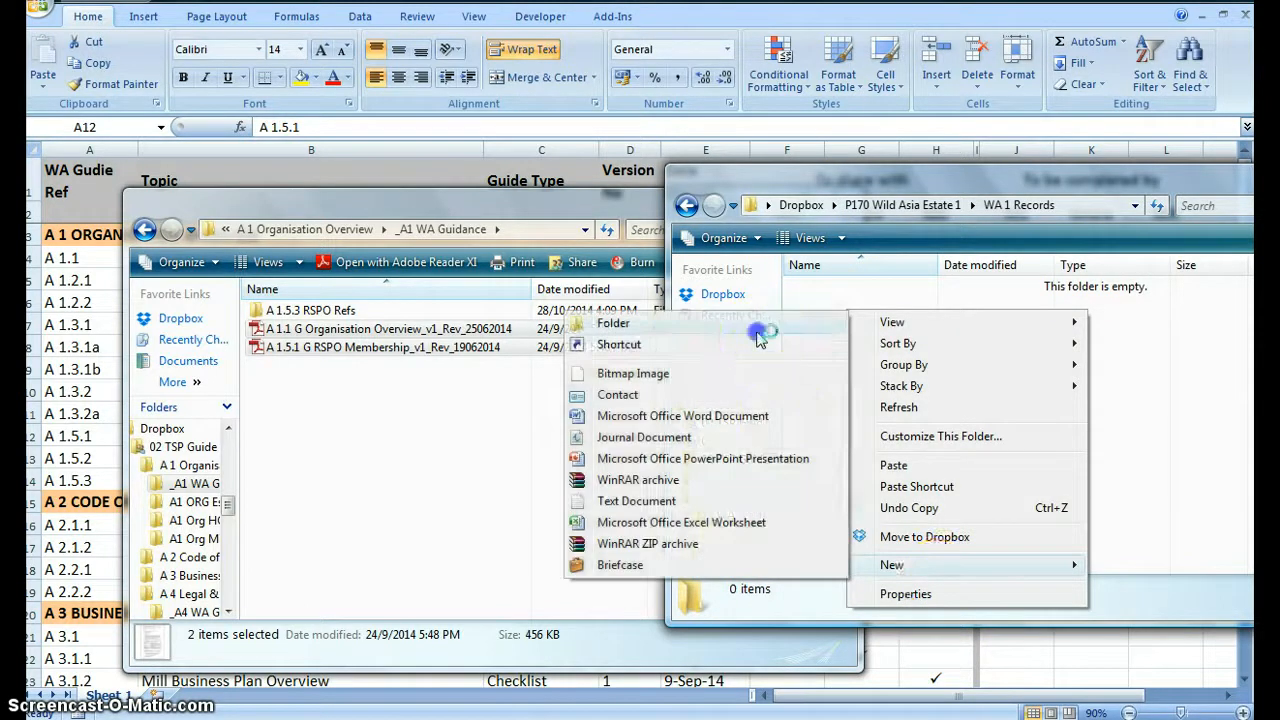
{"action": "left_click", "coordinate": [755, 324]}
{"action": "type", "text": "A1 Organisation Overvoew"}
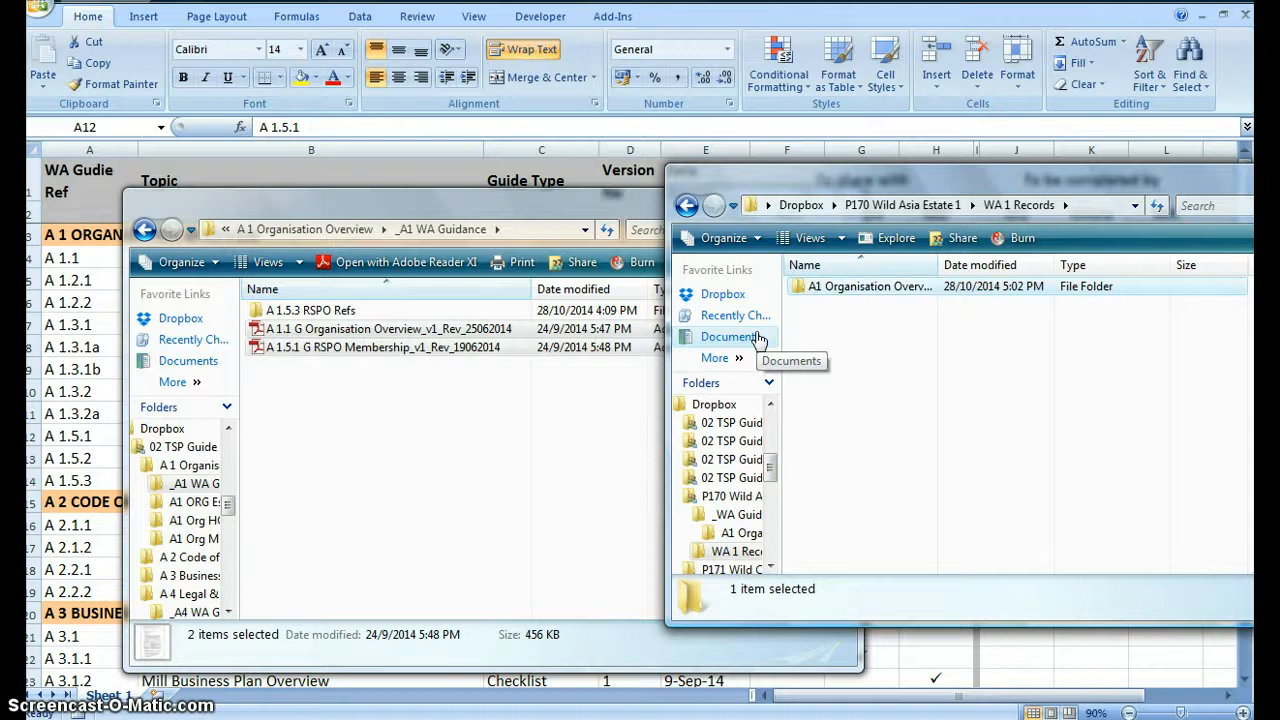
- Correct the new records folder's name to A1 Organisation Overview and open it
{"action": "left_click", "coordinate": [887, 296]}
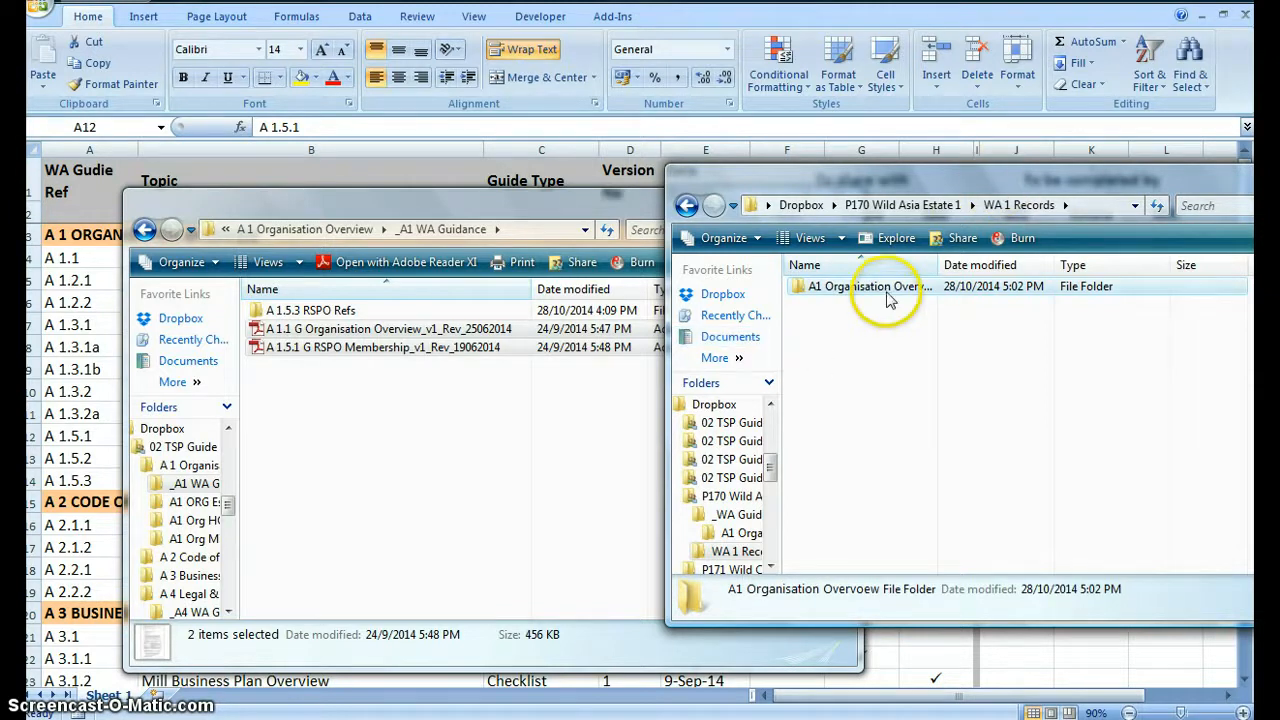
{"action": "left_click", "coordinate": [885, 292]}
{"action": "left_click", "coordinate": [936, 292]}
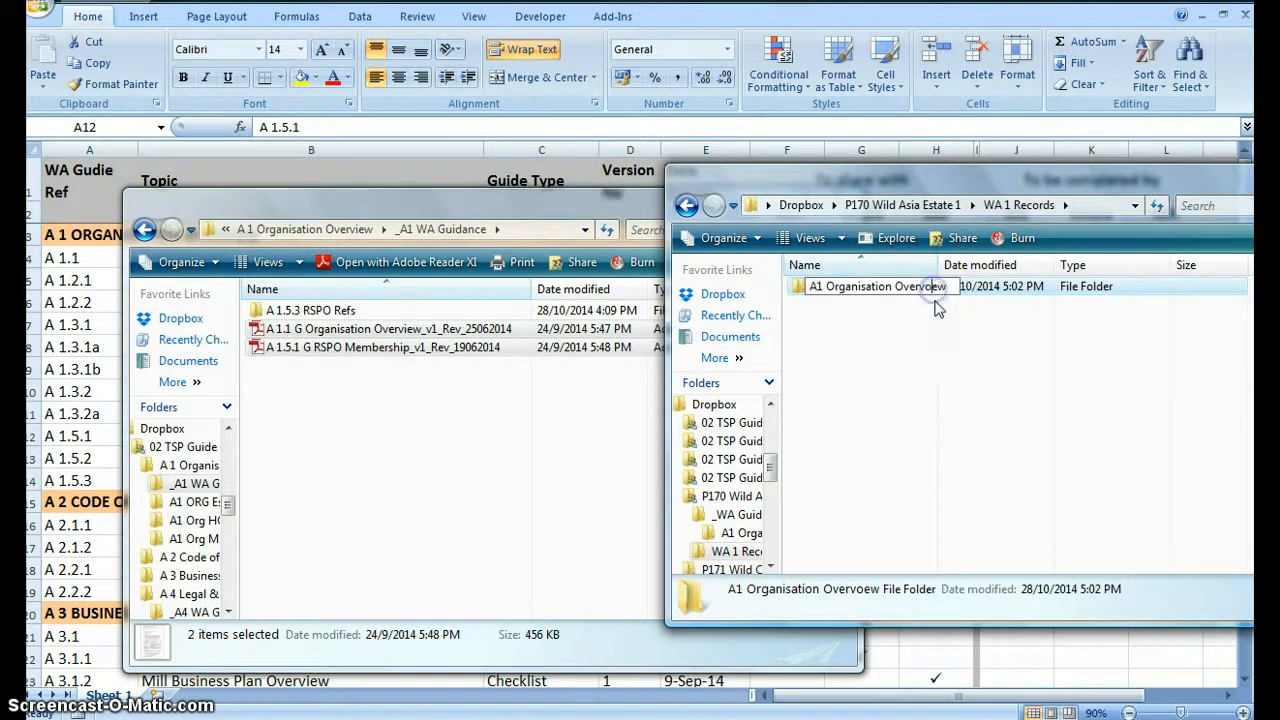
{"action": "key", "text": "backslash"}
{"action": "type", "text": "i"}
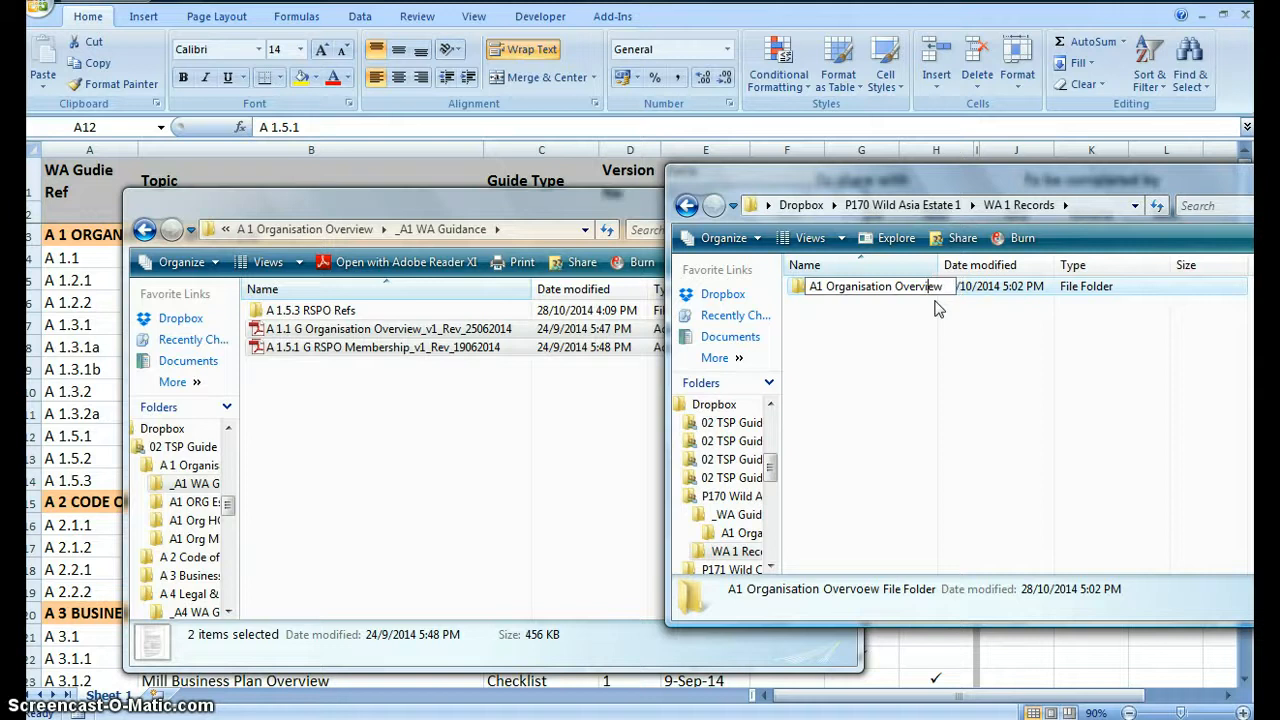
{"action": "key", "text": "Return"}
{"action": "double_click", "coordinate": [934, 296]}
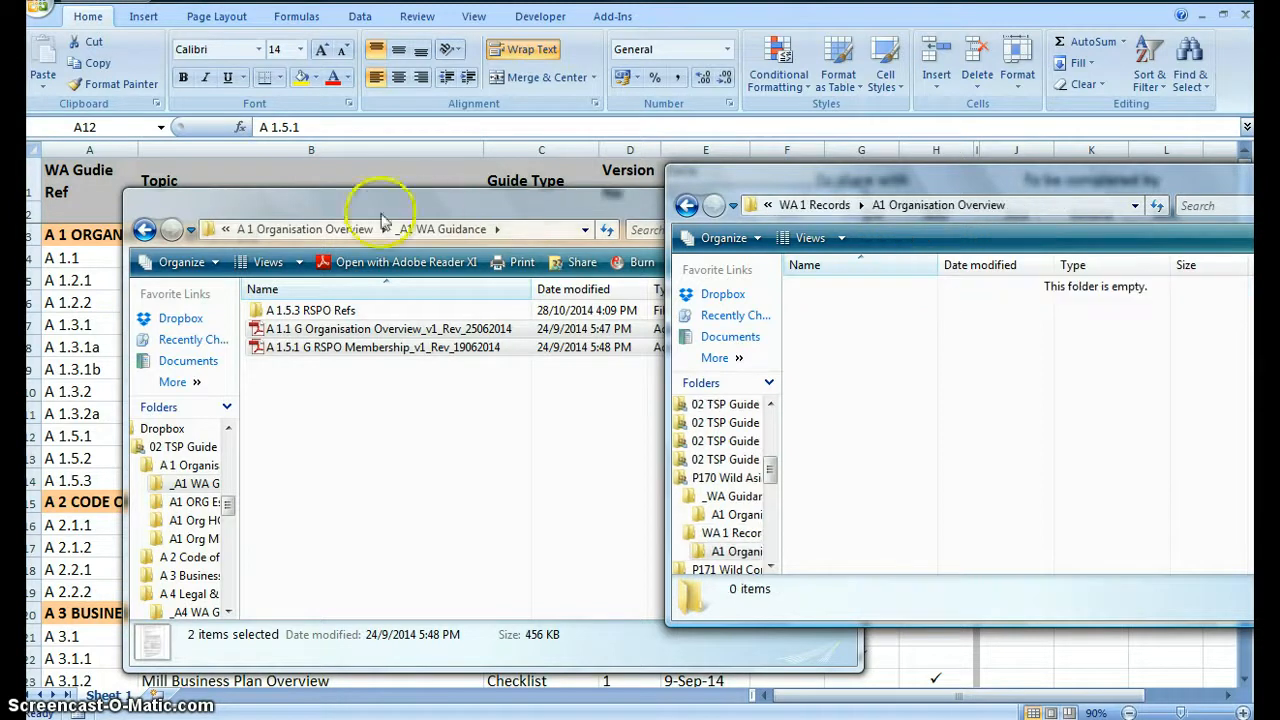
- Copy all contents of the guide's A1 ORG Estate folder into the A1 Organisation Overview folder under the estate's WA 1 Records
{"action": "left_click", "coordinate": [343, 232]}
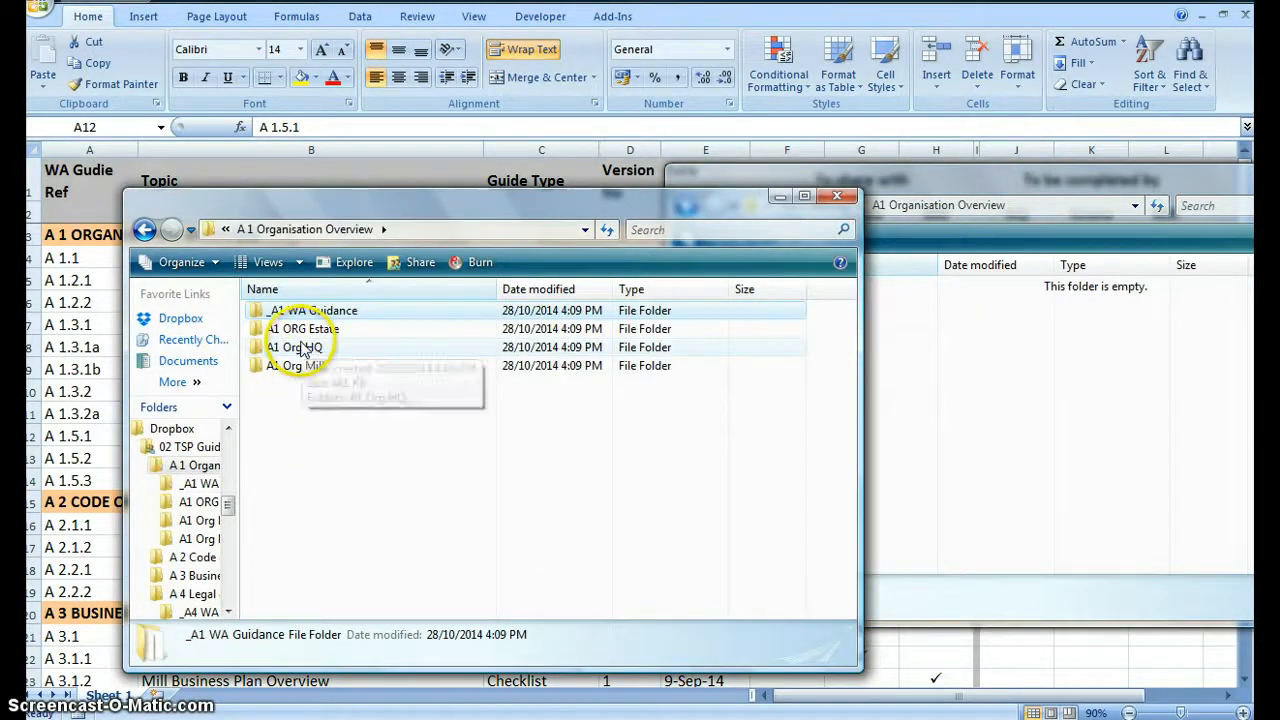
{"action": "double_click", "coordinate": [300, 335]}
{"action": "key", "text": "ctrl+a"}
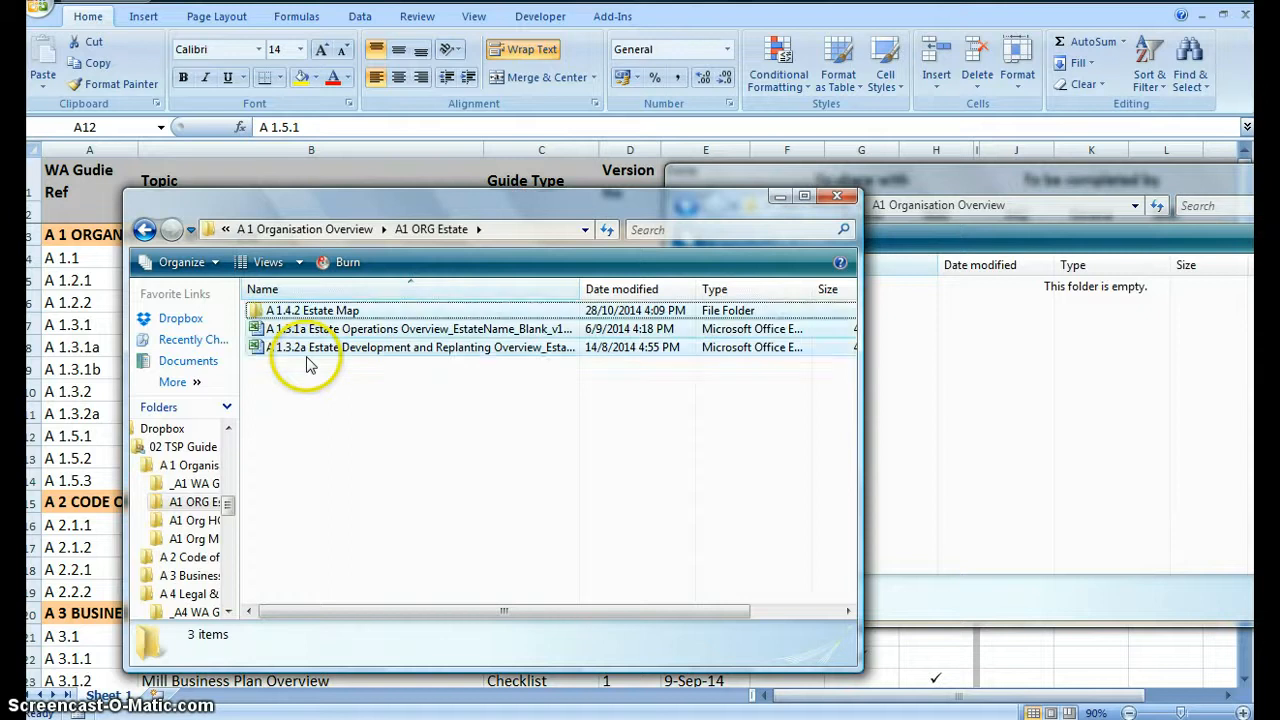
{"action": "right_click", "coordinate": [300, 340]}
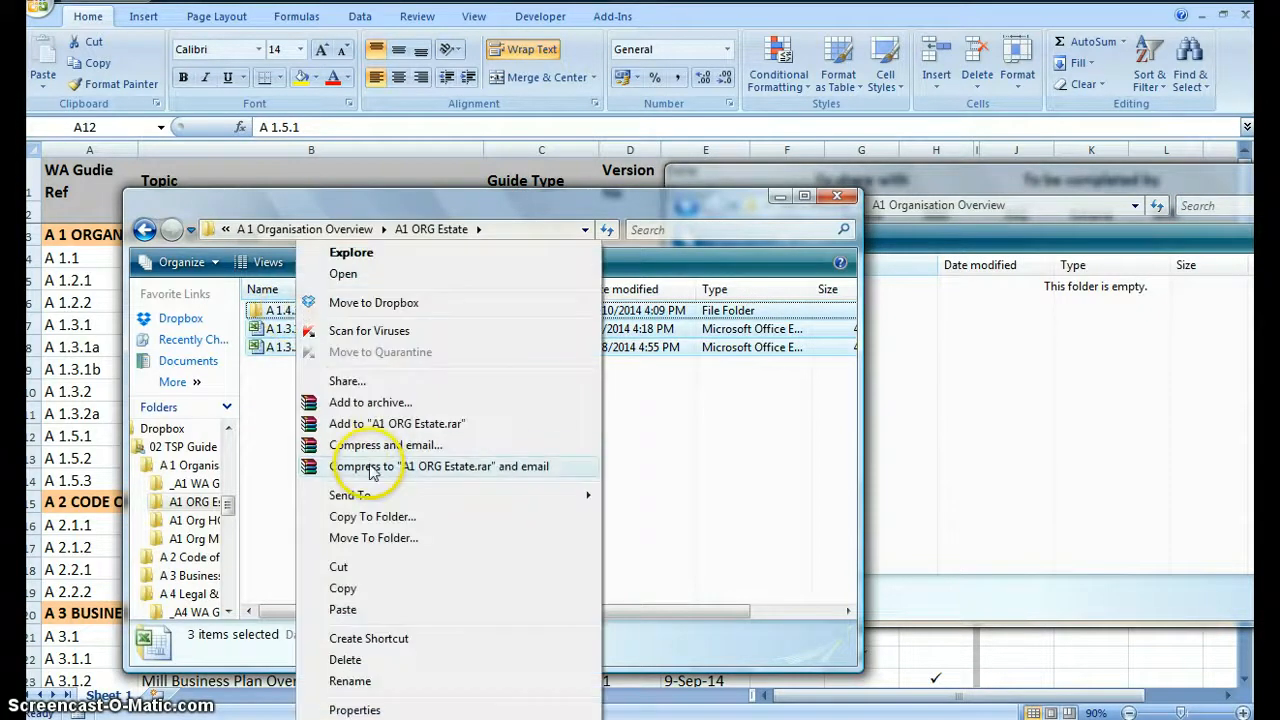
{"action": "left_click", "coordinate": [363, 589]}
{"action": "left_click", "coordinate": [948, 612]}
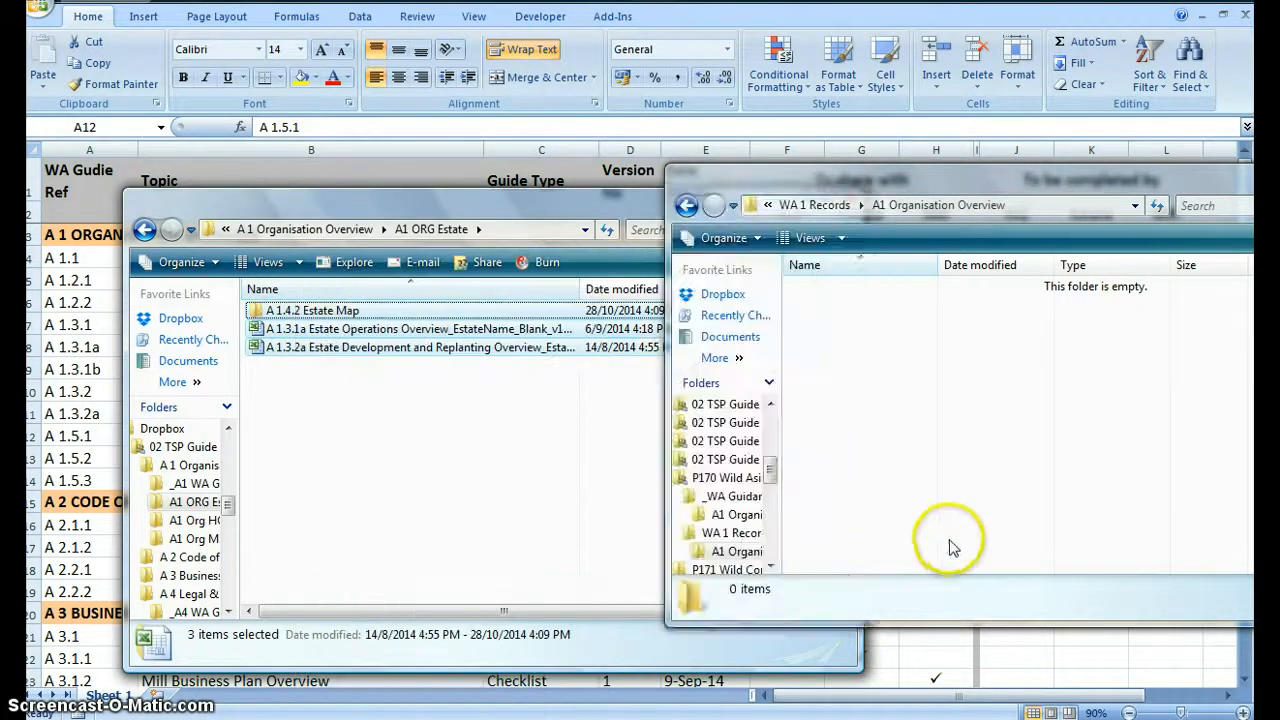
{"action": "key", "text": "ctrl+v"}
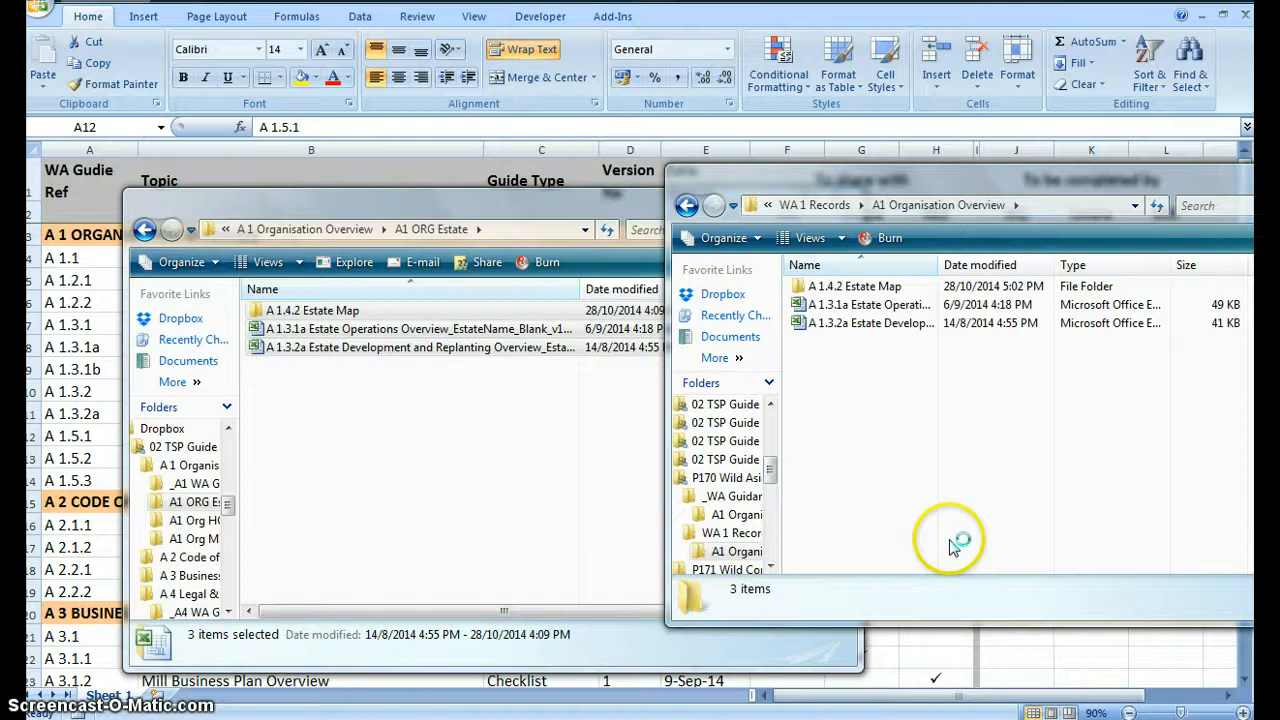
- In the destination folder window, go back to Dropbox and open _WA Guidance inside P171 Wild Palm Oil Mill
{"action": "left_click", "coordinate": [816, 206]}
{"action": "left_click", "coordinate": [816, 210]}
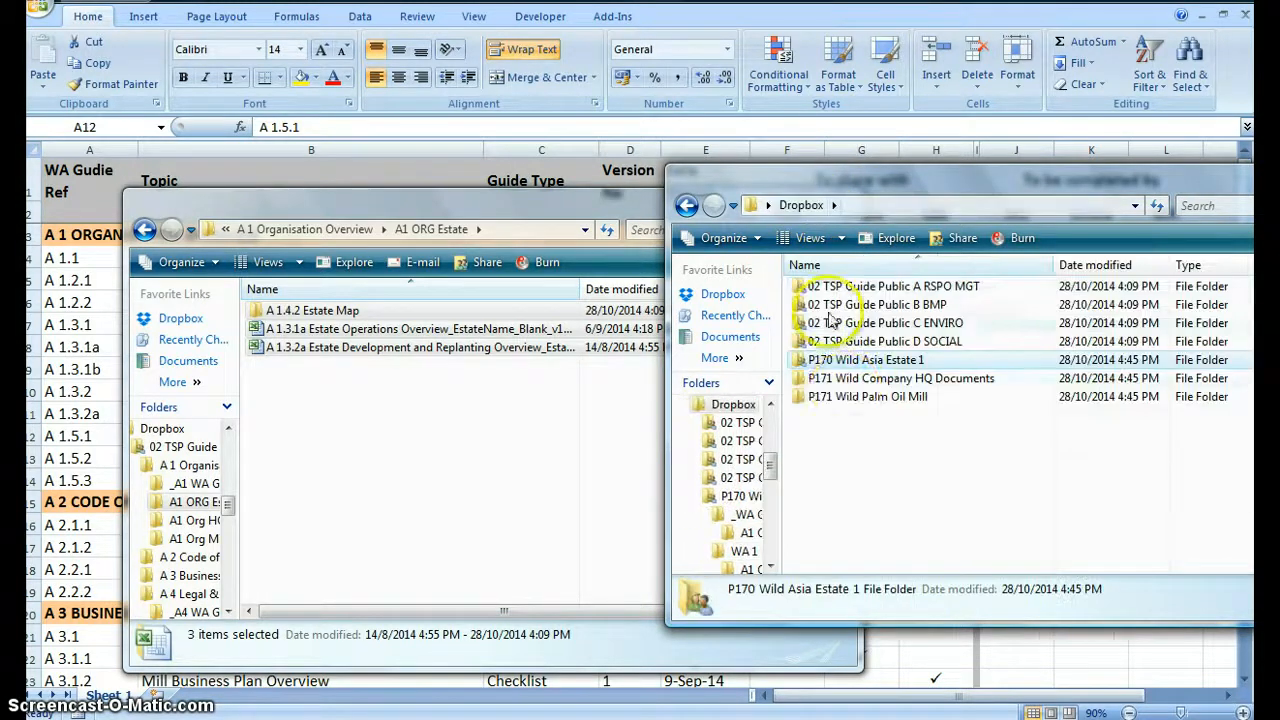
{"action": "left_click", "coordinate": [848, 398]}
{"action": "double_click", "coordinate": [848, 398]}
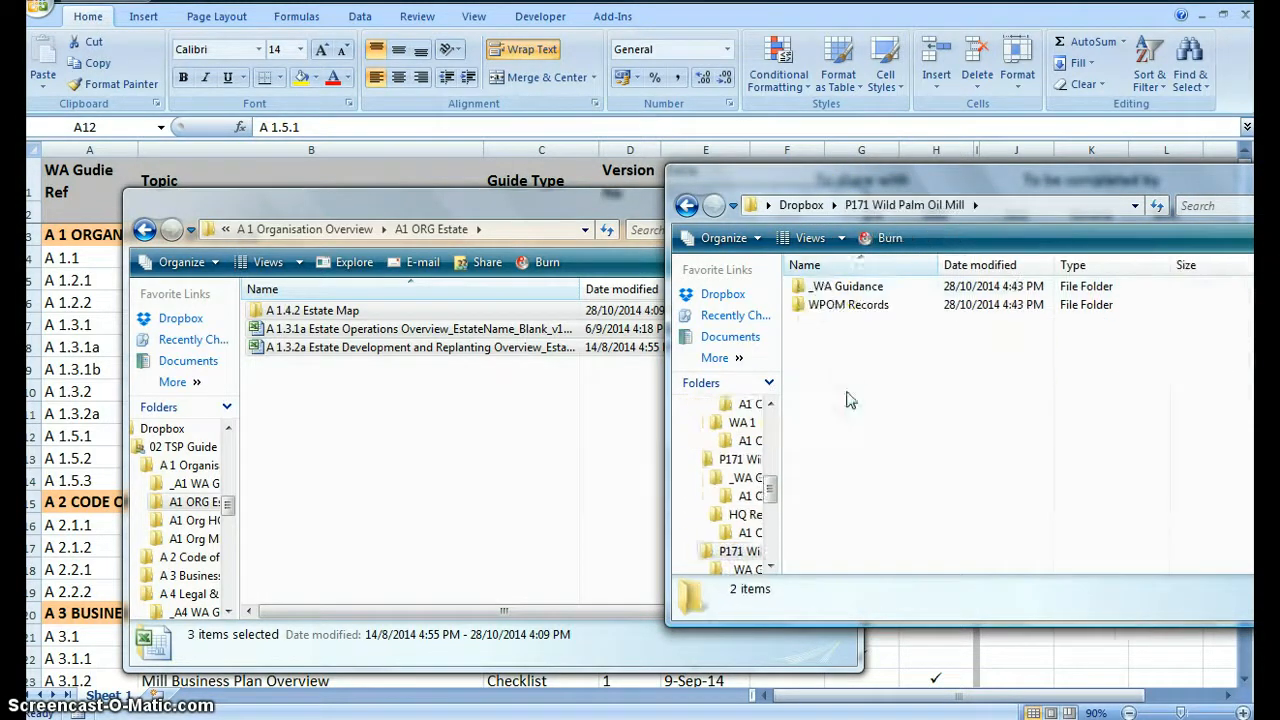
{"action": "double_click", "coordinate": [823, 286]}
- Create a folder named A 1 Organisation Overview in the mill's _WA Guidance folder and open it
{"action": "right_click", "coordinate": [832, 322]}
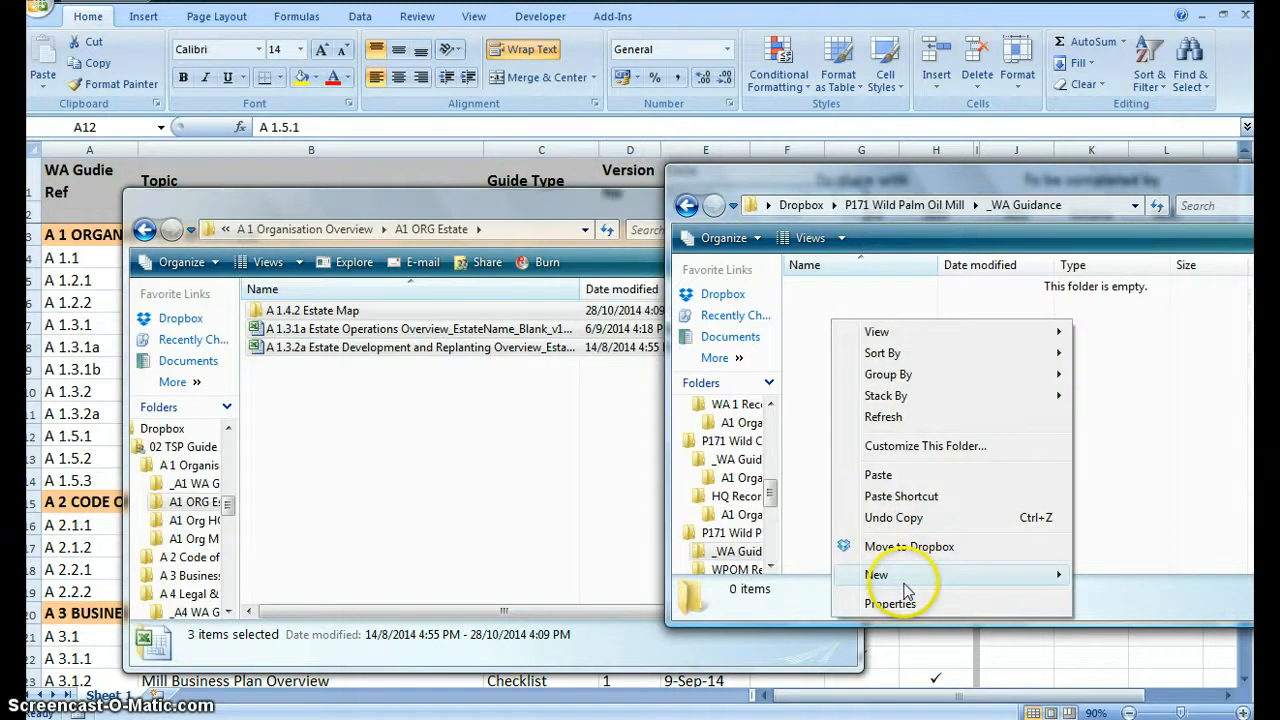
{"action": "mouse_move", "coordinate": [905, 575]}
{"action": "left_click", "coordinate": [688, 333]}
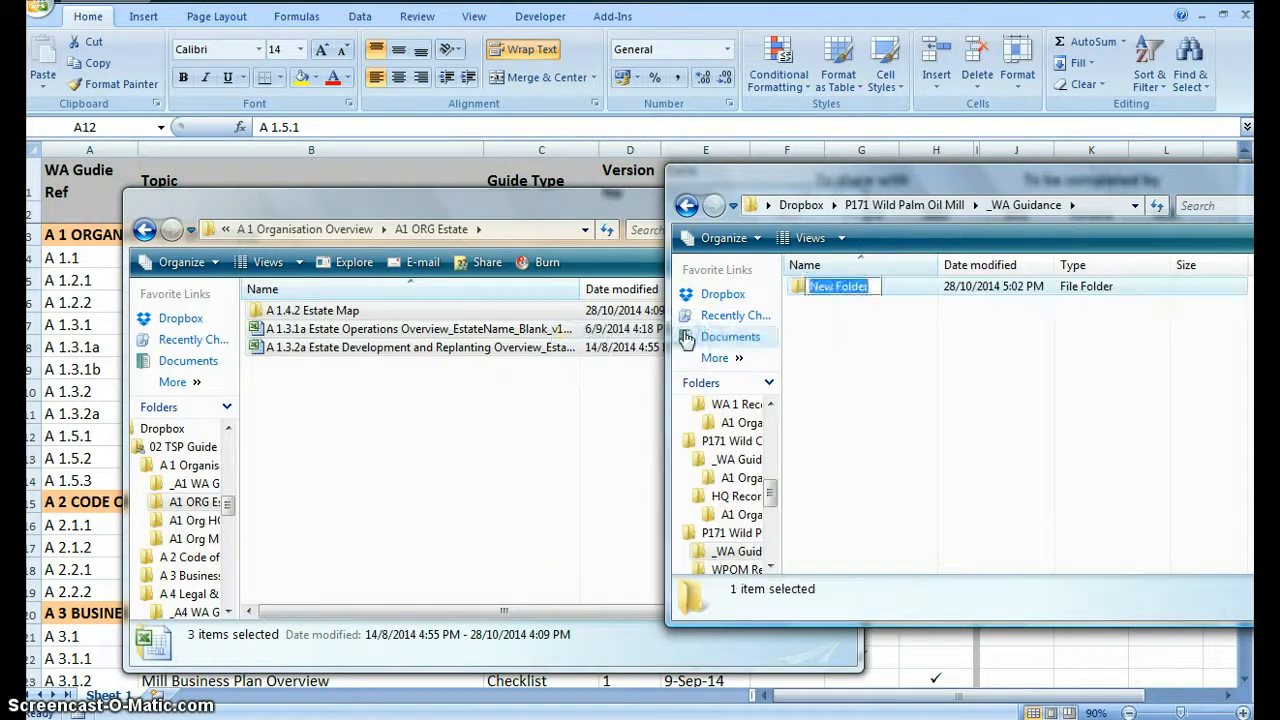
{"action": "type", "text": "A 1 Organisation Overview"}
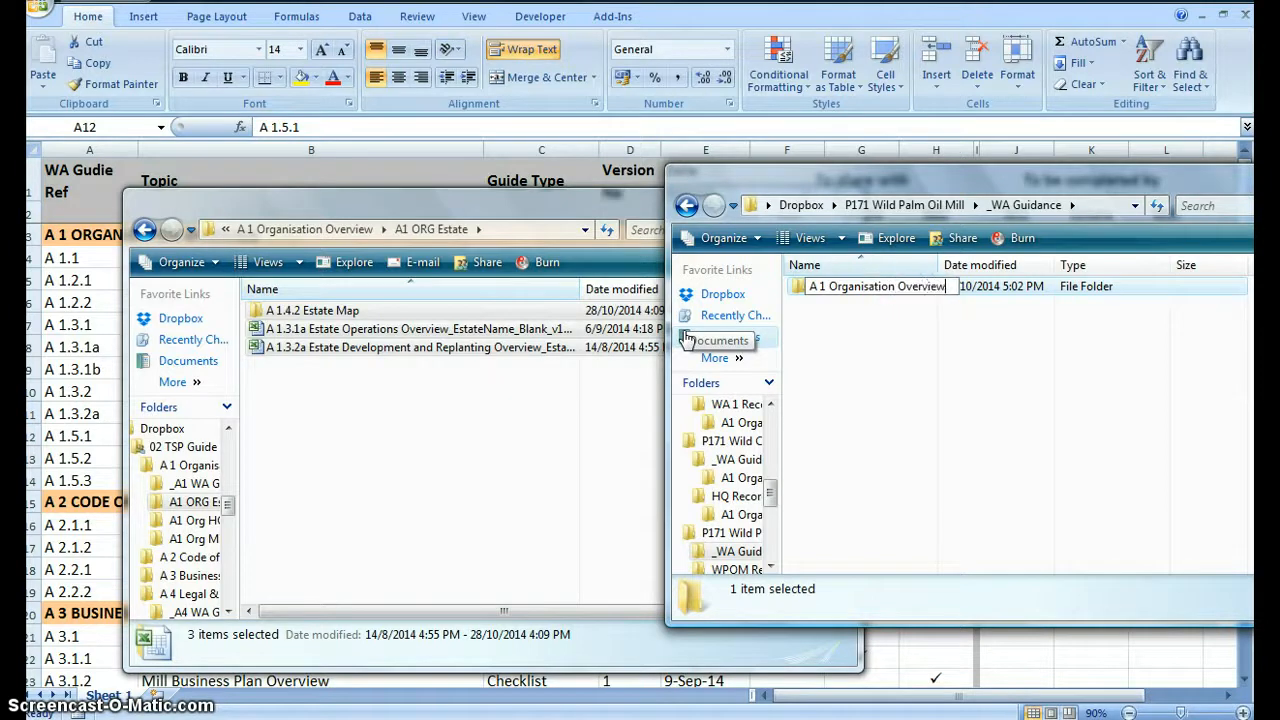
{"action": "key", "text": "Return"}
{"action": "key", "text": "Return"}
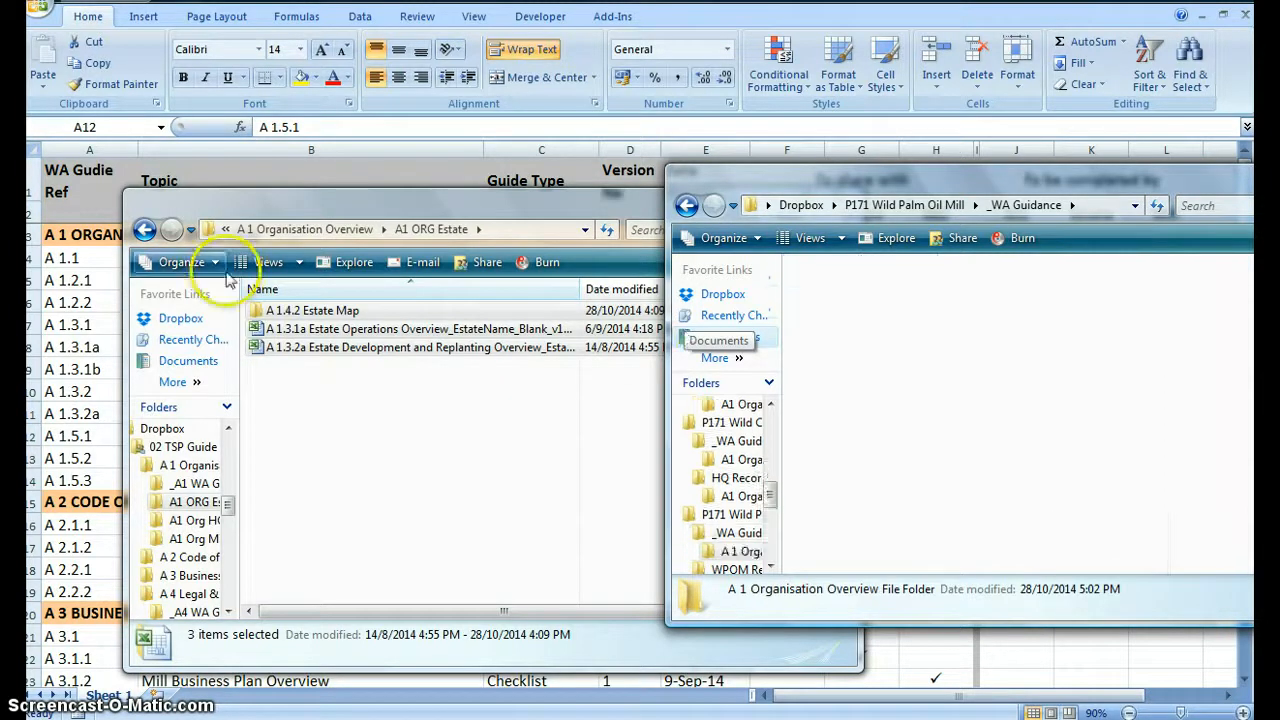
- Return the source window to the guide's A 1 Organisation Overview folder and check the register's sharing columns for the Mill
{"action": "left_click", "coordinate": [307, 233]}
{"action": "left_click", "coordinate": [80, 290]}
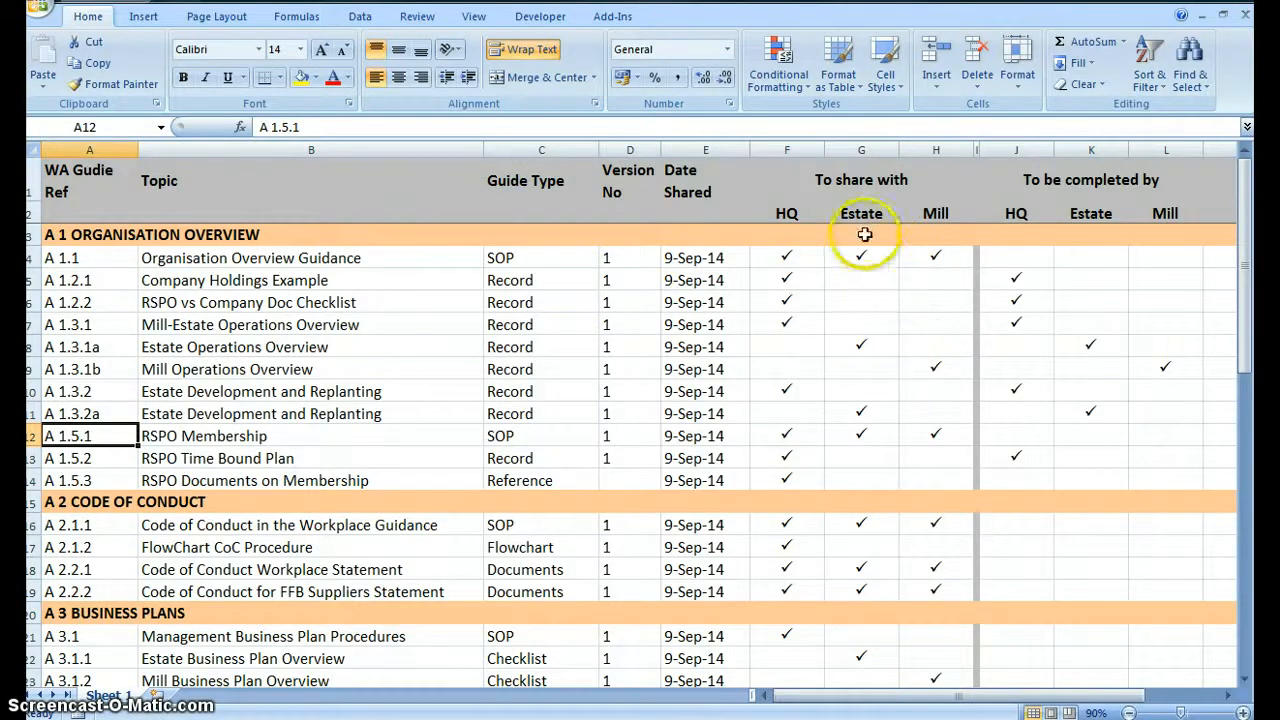
{"action": "left_click", "coordinate": [403, 718]}
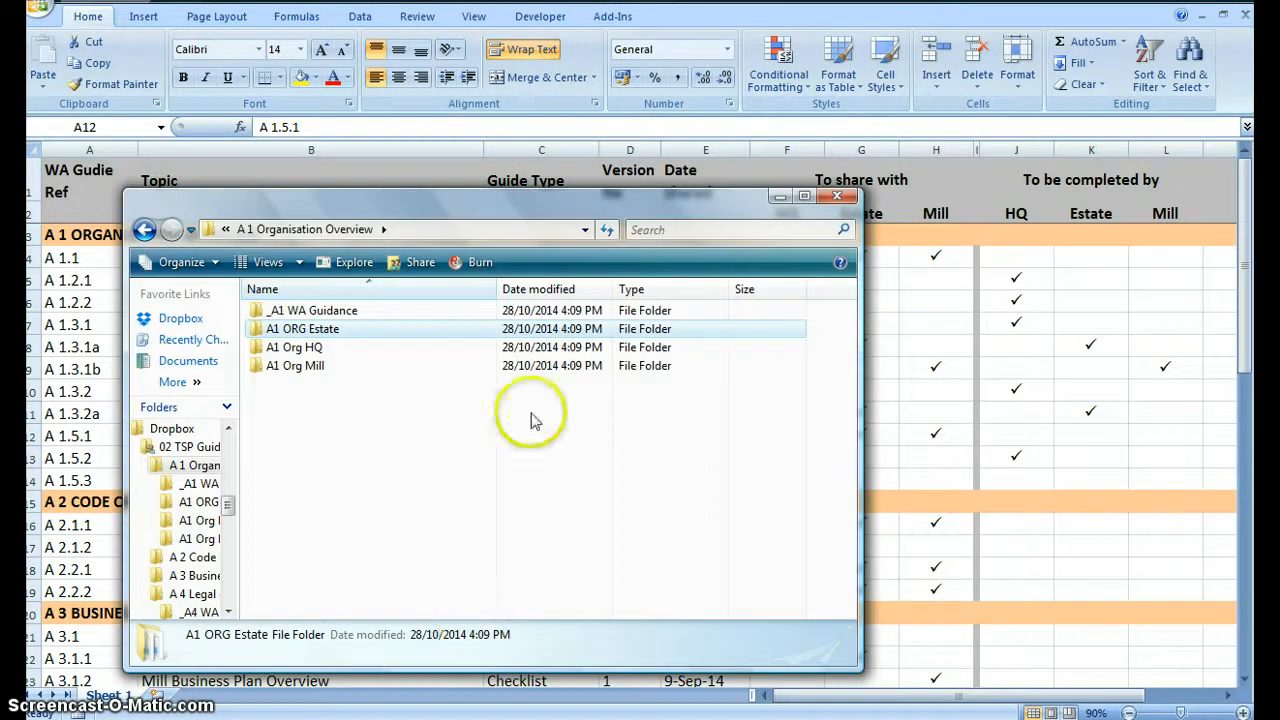
- Copy the A 1.1 Organisation Overview and A 1.5.1 RSPO Membership PDFs from the guide's _A1 WA Guidance folder into the mill's guidance A 1 Organisation Overview folder
{"action": "double_click", "coordinate": [366, 312]}
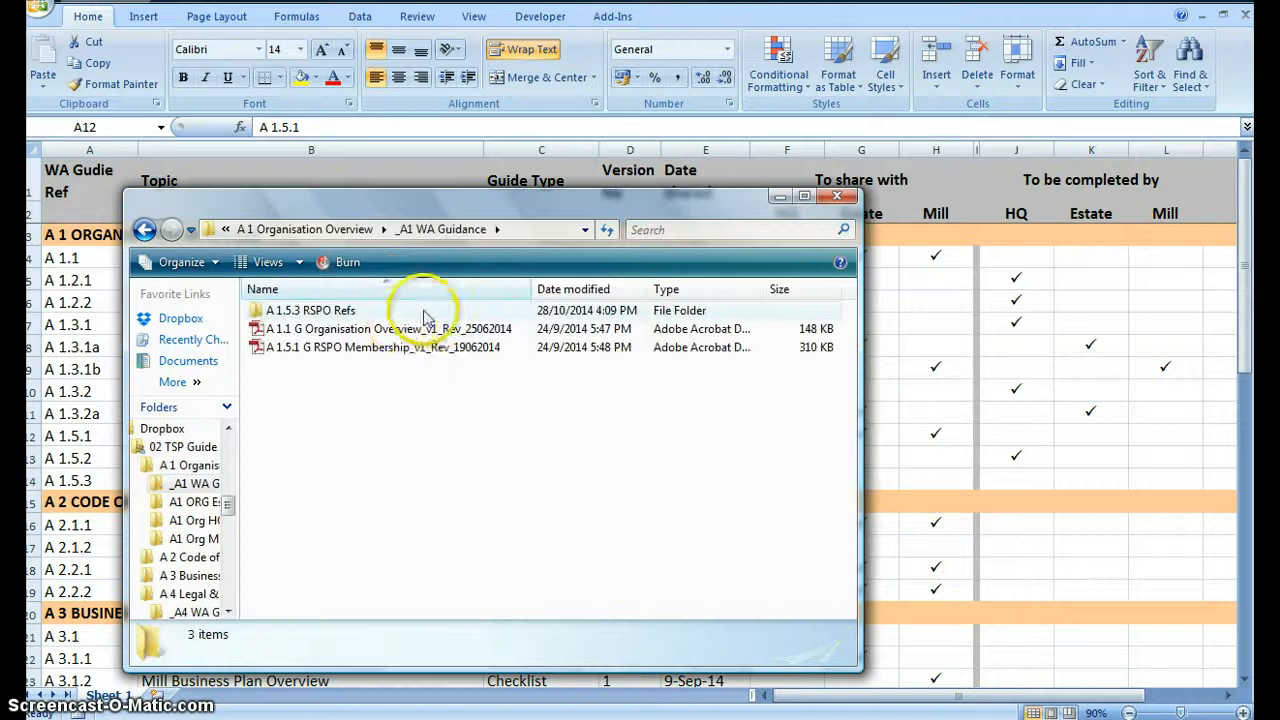
{"action": "left_click", "coordinate": [406, 330]}
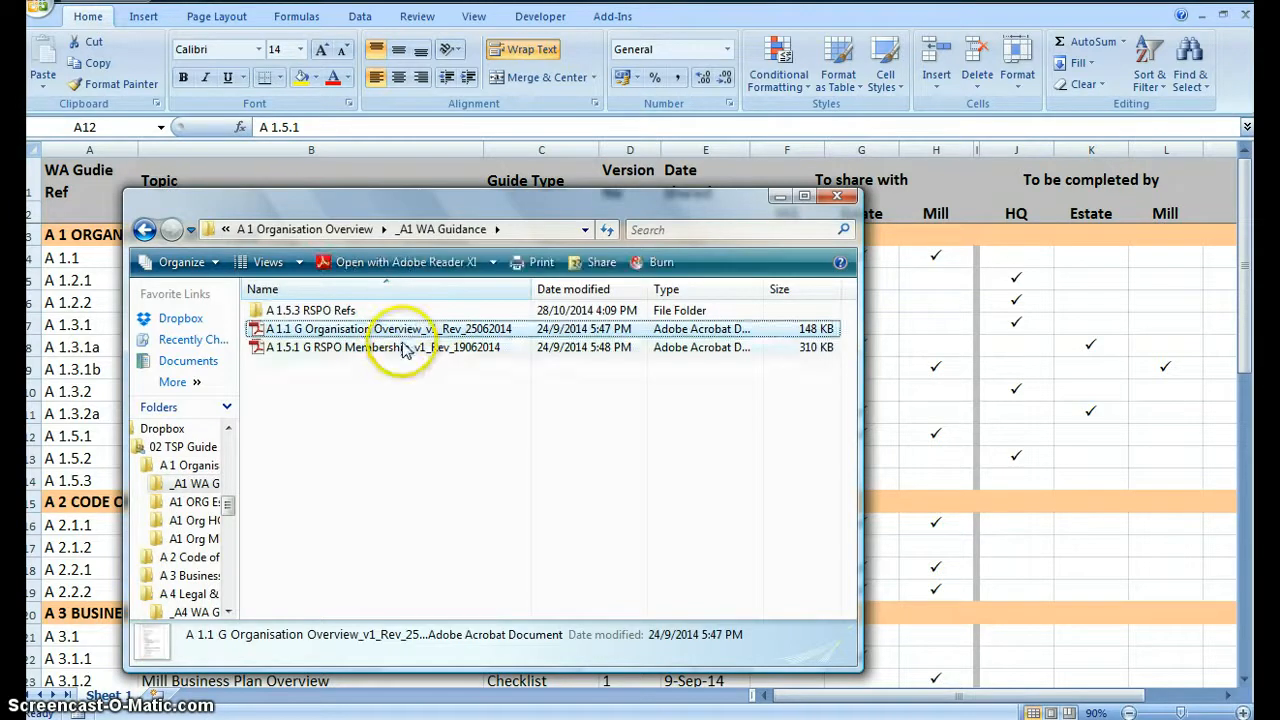
{"action": "left_click", "coordinate": [400, 347], "text": "ctrl"}
{"action": "right_click", "coordinate": [403, 347]}
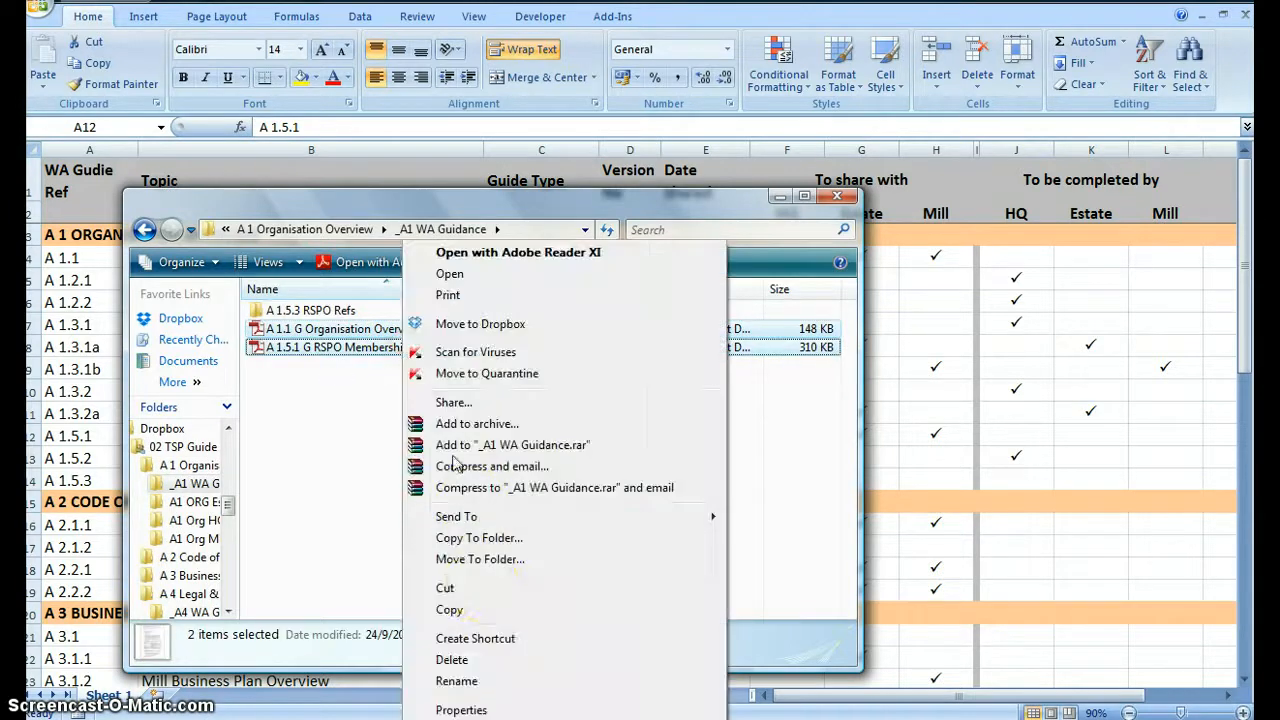
{"action": "left_click", "coordinate": [486, 609]}
{"action": "key", "text": "alt+Tab"}
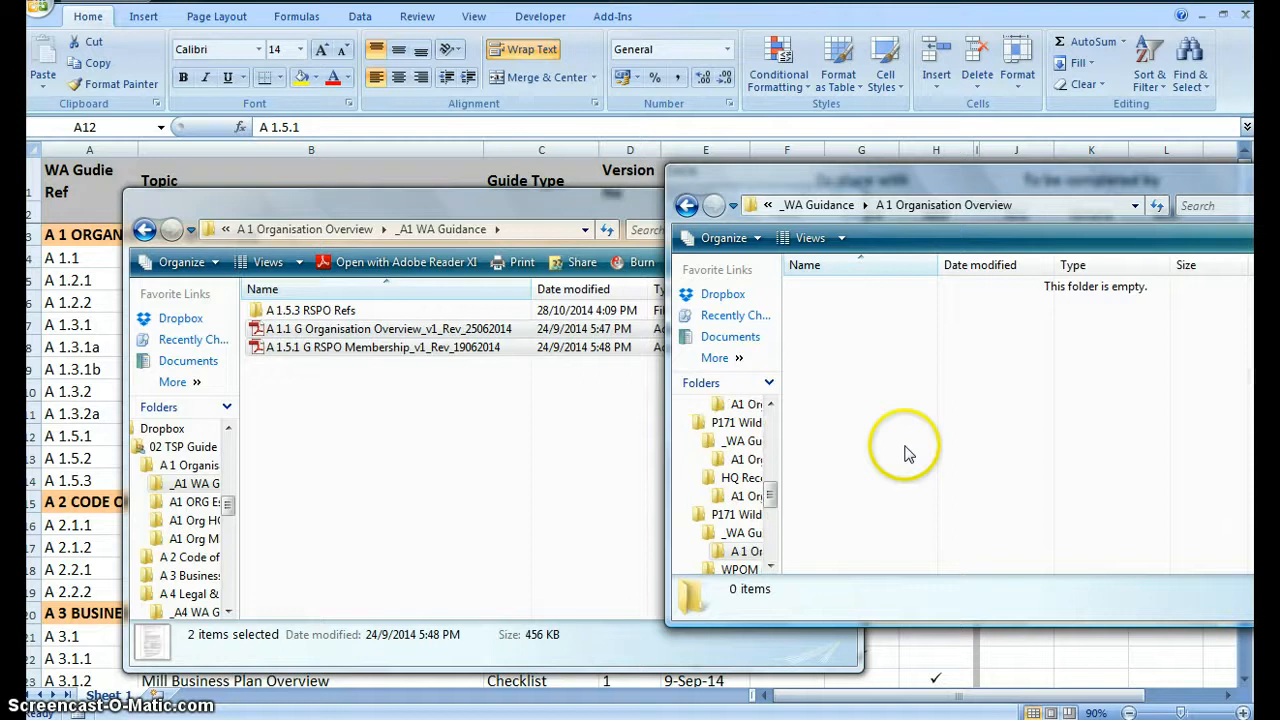
{"action": "right_click", "coordinate": [905, 452]}
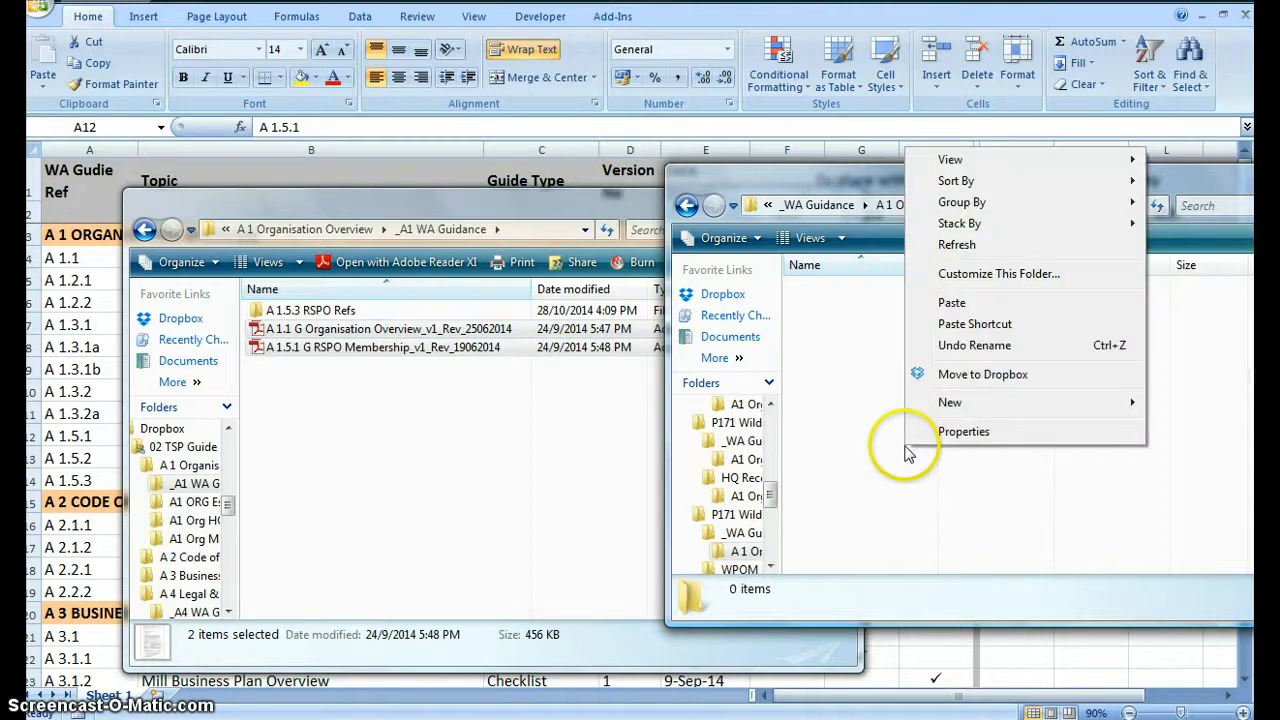
{"action": "left_click", "coordinate": [952, 303]}
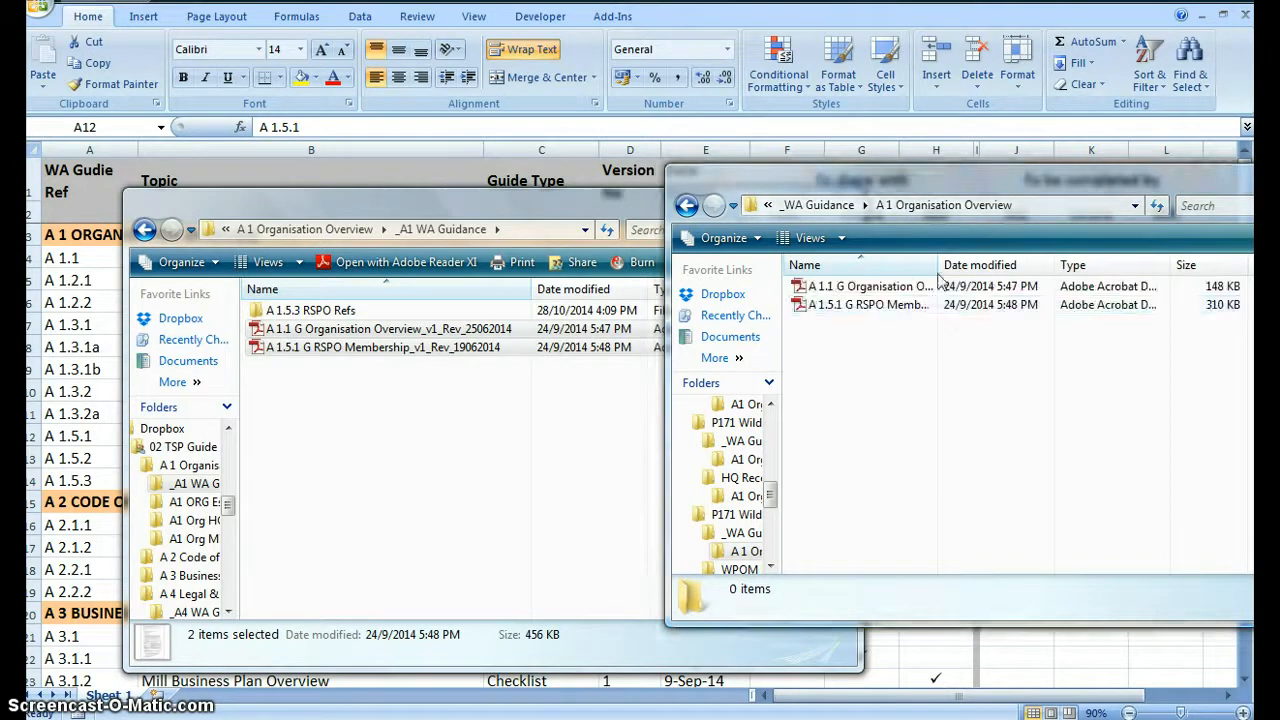
- Create a folder named A 1 Organisation Overview in the mill's WPOM Records folder and open it
{"action": "left_click", "coordinate": [815, 205]}
{"action": "left_click", "coordinate": [845, 290]}
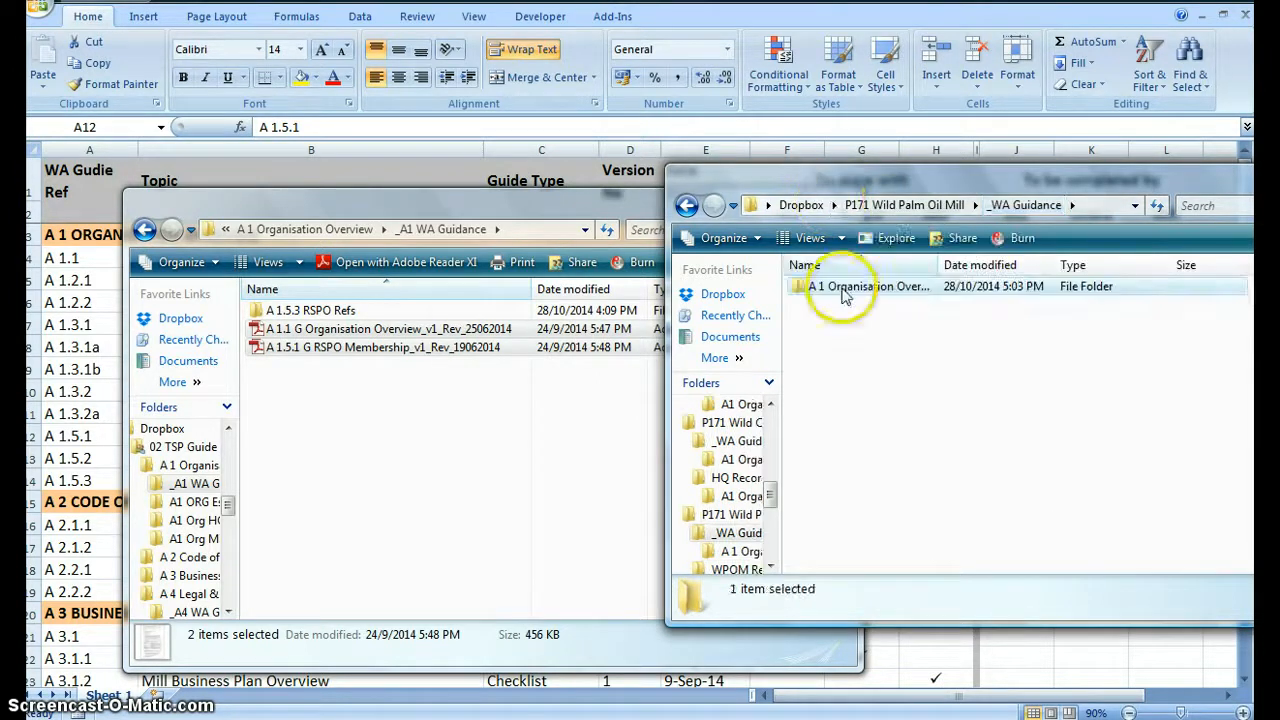
{"action": "left_click", "coordinate": [900, 206]}
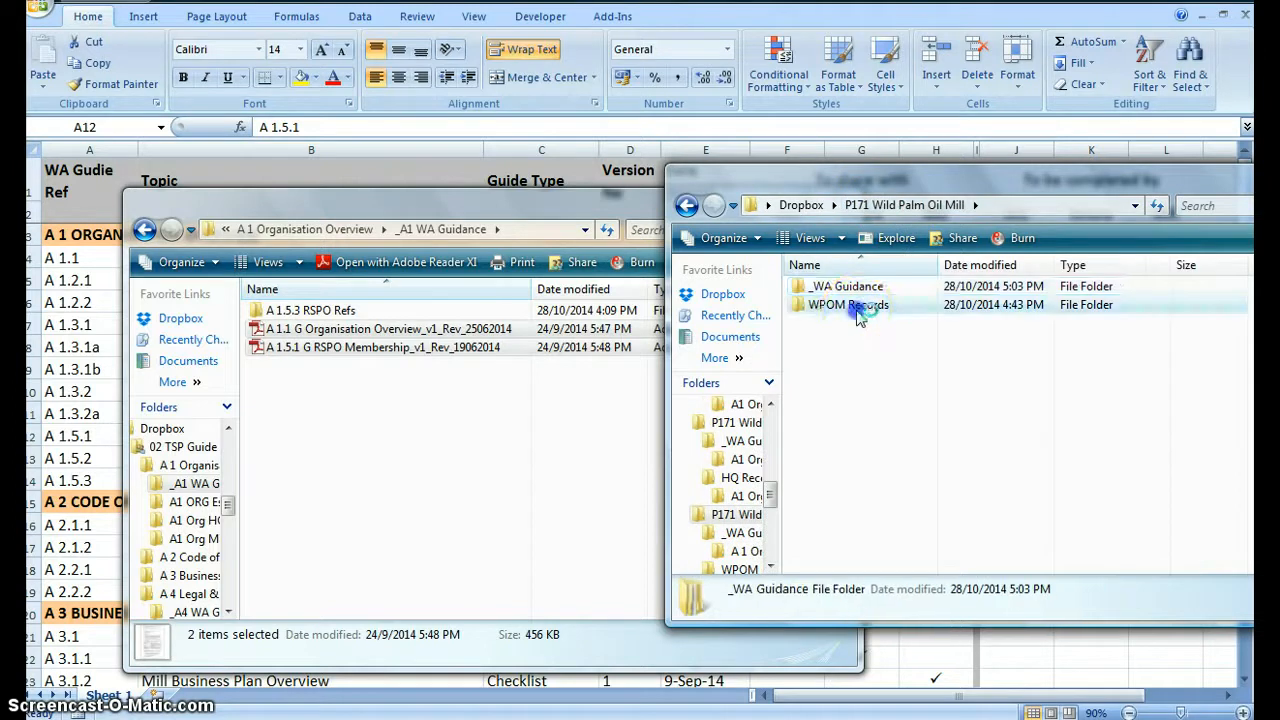
{"action": "double_click", "coordinate": [857, 307]}
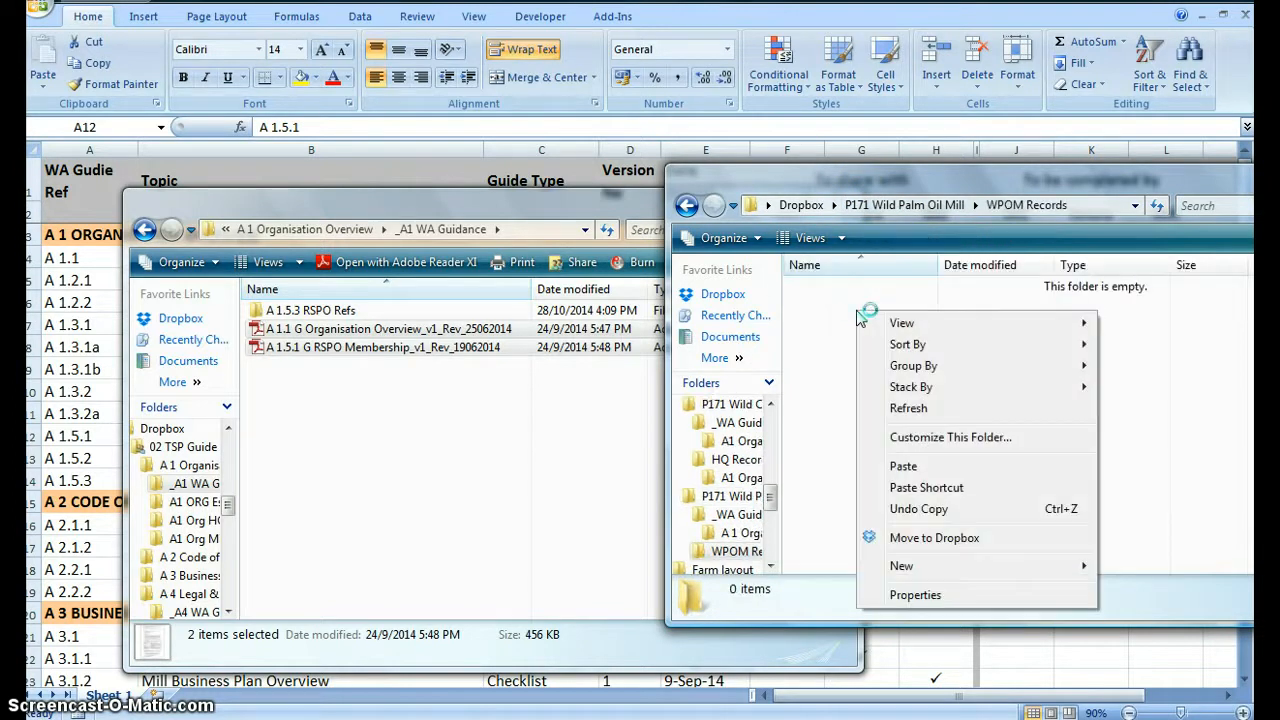
{"action": "left_click", "coordinate": [945, 566]}
{"action": "left_click", "coordinate": [760, 336]}
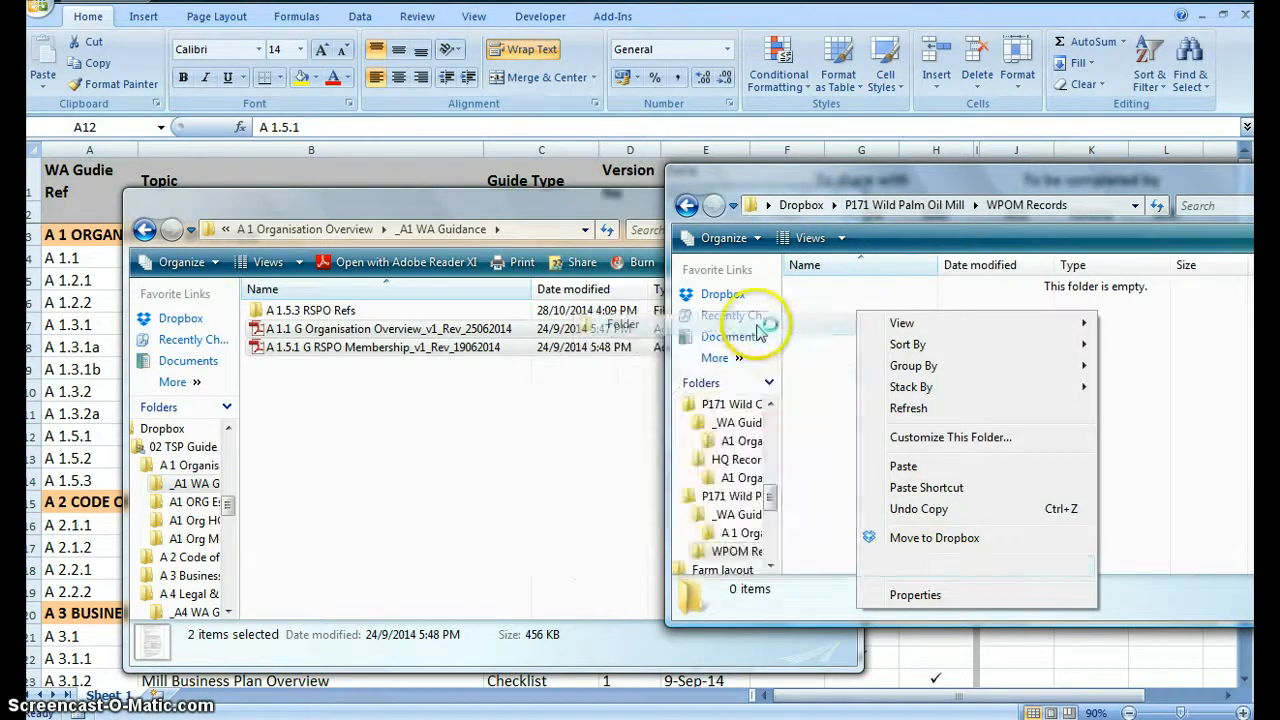
{"action": "type", "text": "A 1 Organisation Overview"}
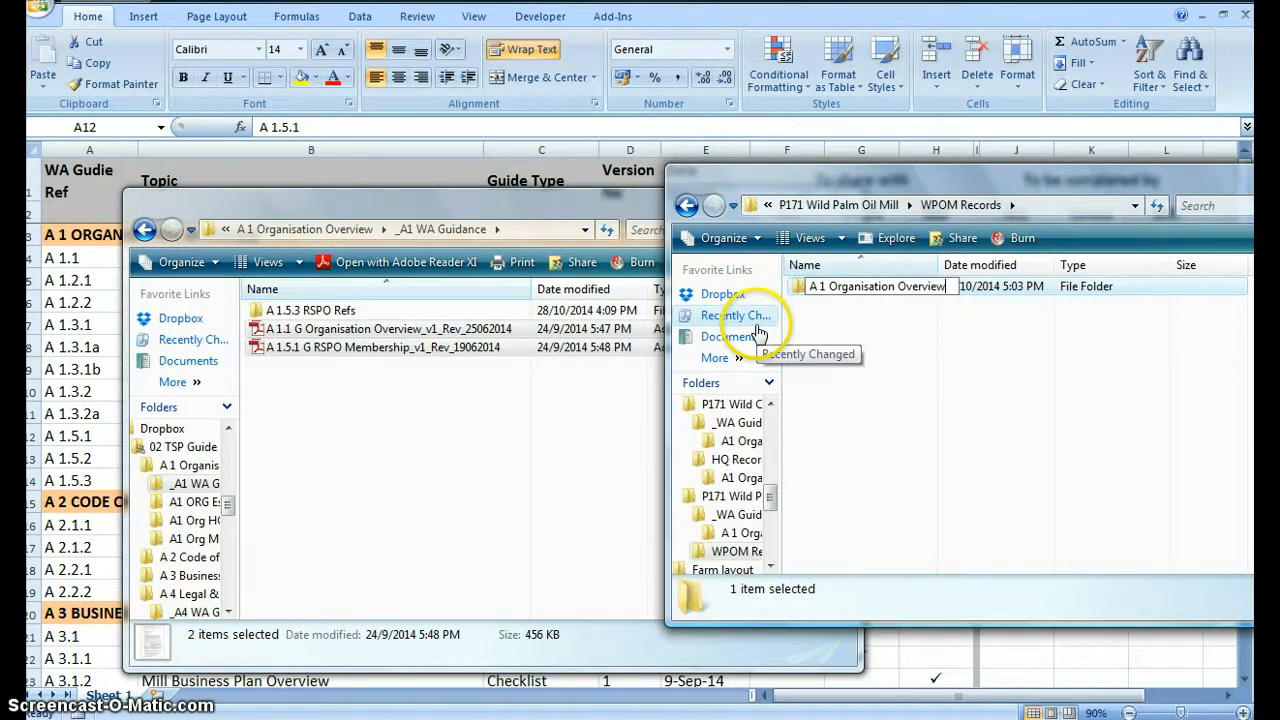
{"action": "key", "text": "Return"}
{"action": "key", "text": "Return"}
- Copy all contents of the guide's A1 Org Mill folder into the A 1 Organisation Overview folder under WPOM Records
{"action": "left_click", "coordinate": [334, 230]}
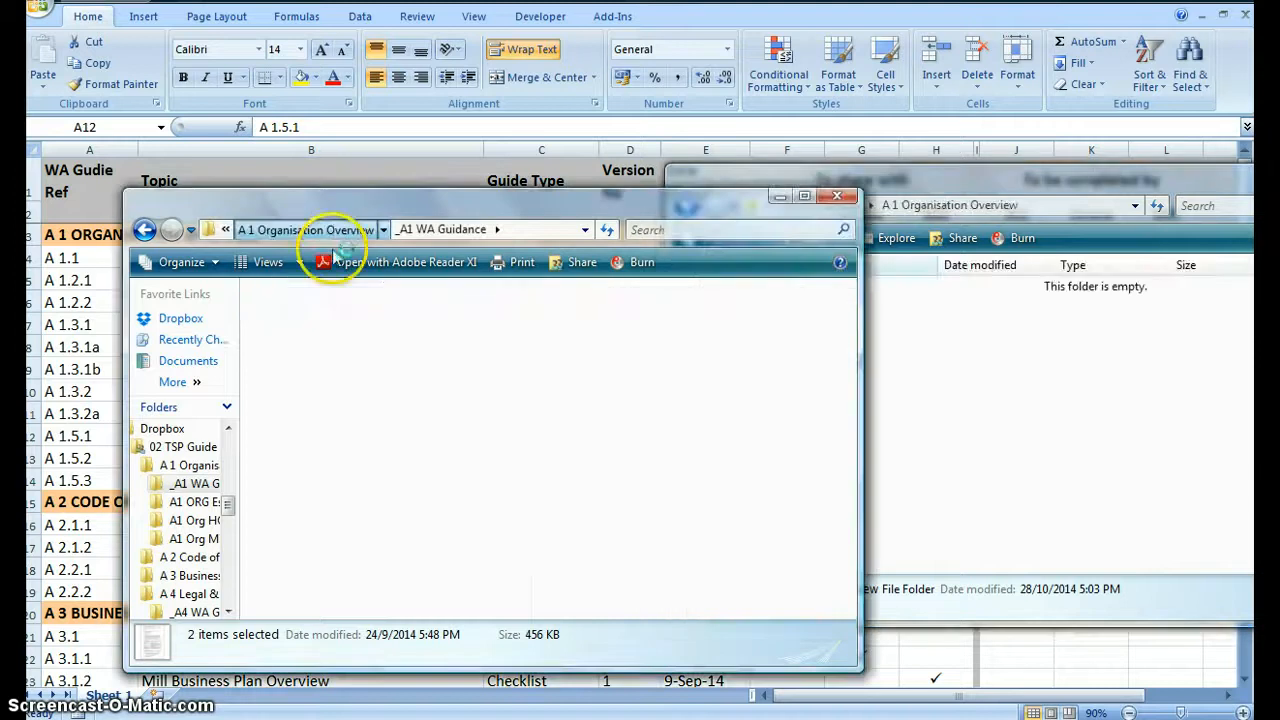
{"action": "double_click", "coordinate": [336, 366]}
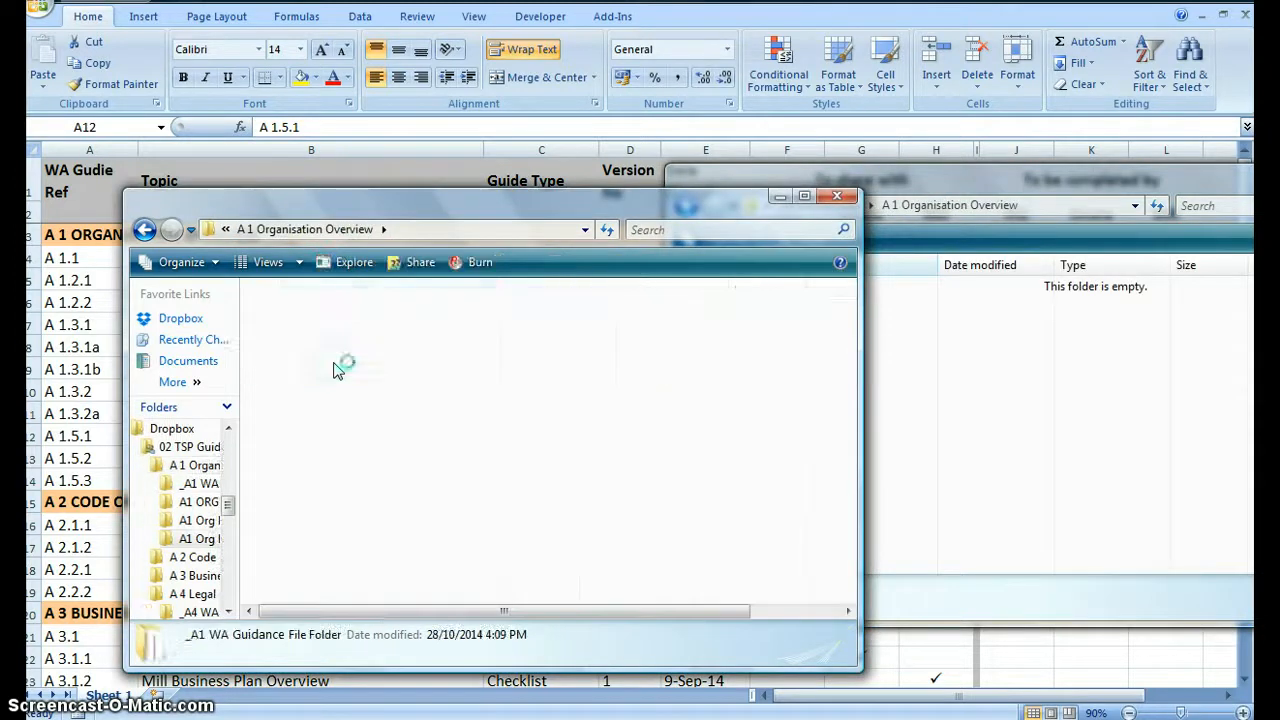
{"action": "left_click_drag", "start_coordinate": [332, 366], "coordinate": [316, 302]}
{"action": "right_click", "coordinate": [318, 293]}
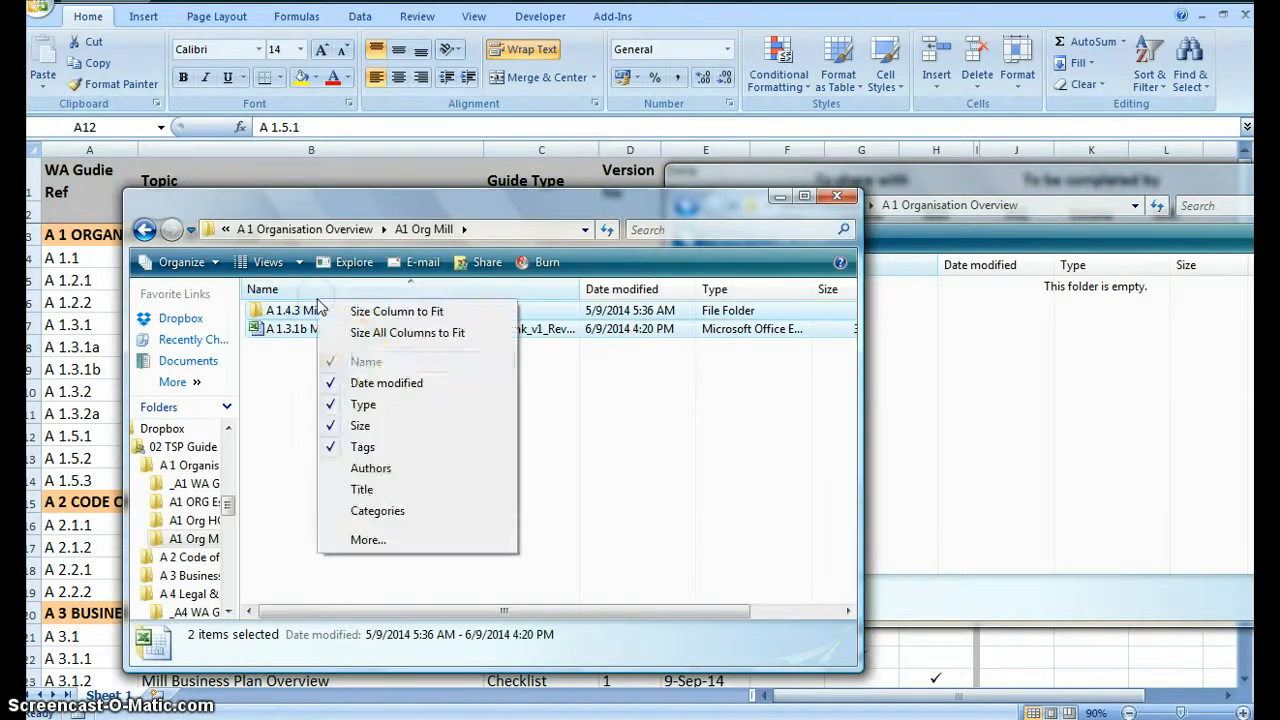
{"action": "left_click", "coordinate": [300, 330]}
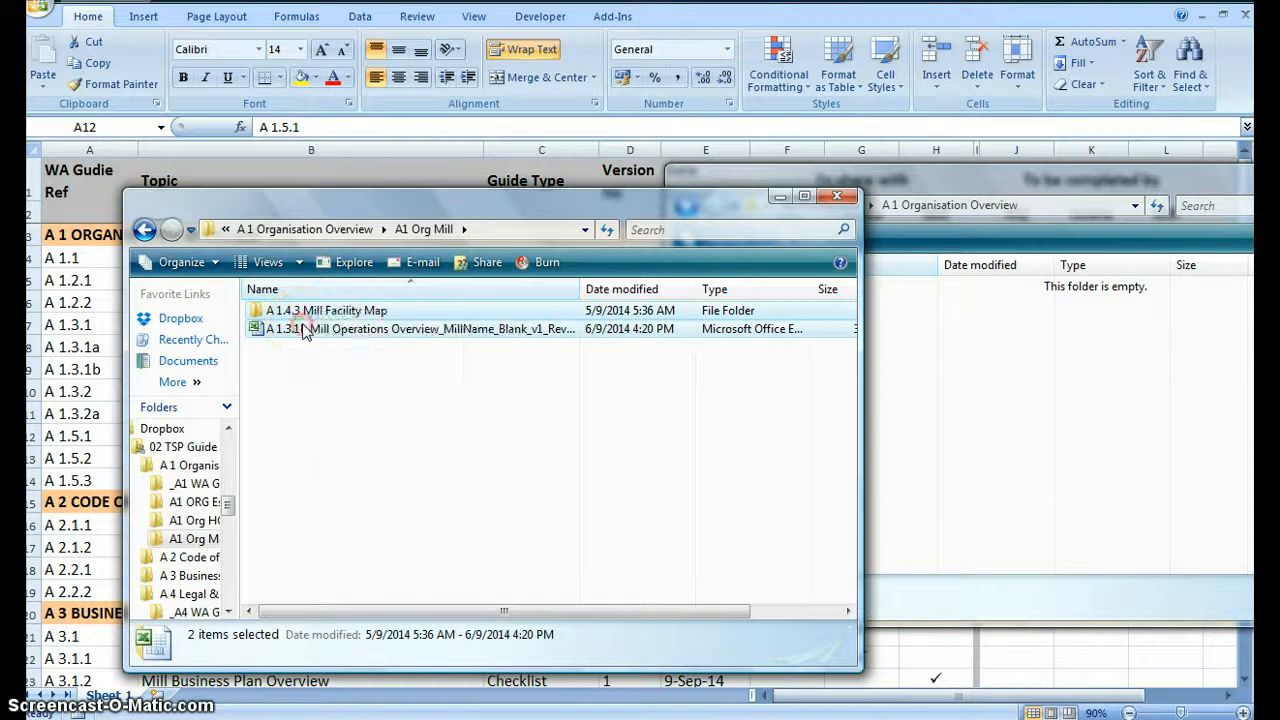
{"action": "right_click", "coordinate": [304, 314]}
{"action": "left_click", "coordinate": [406, 608]}
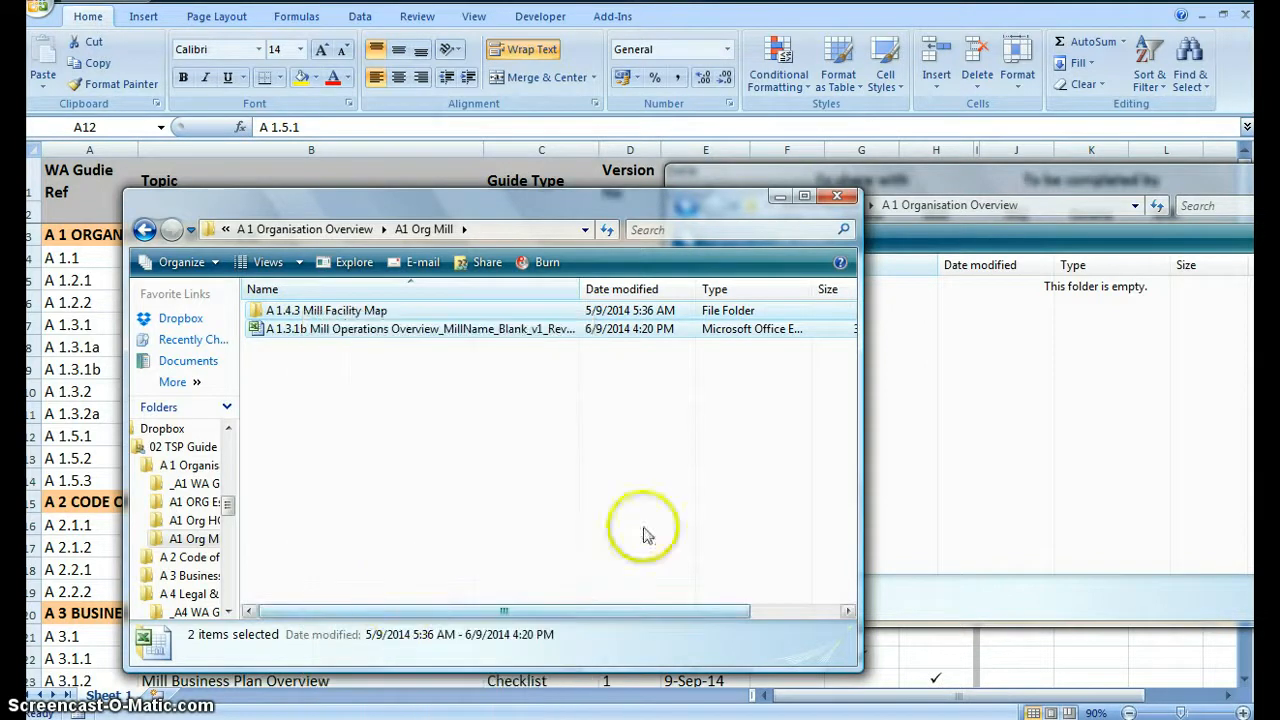
{"action": "left_click", "coordinate": [1078, 486]}
{"action": "right_click", "coordinate": [1071, 482]}
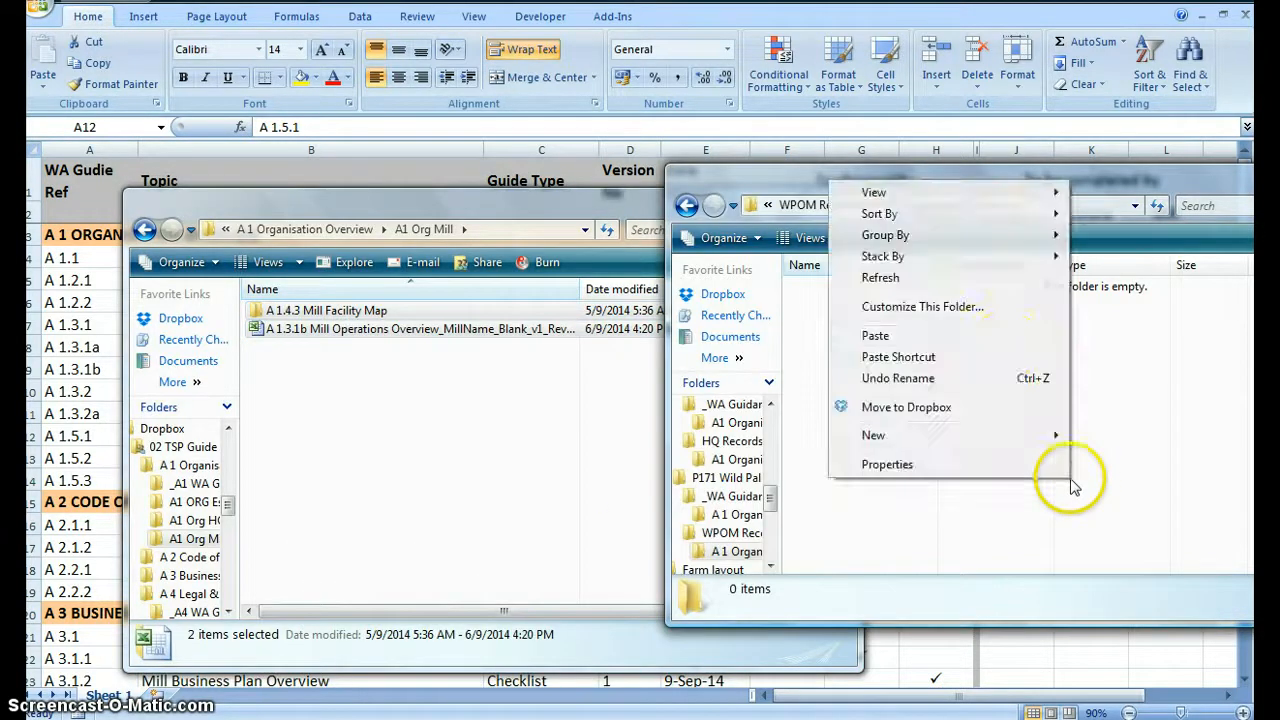
{"action": "left_click", "coordinate": [986, 338]}
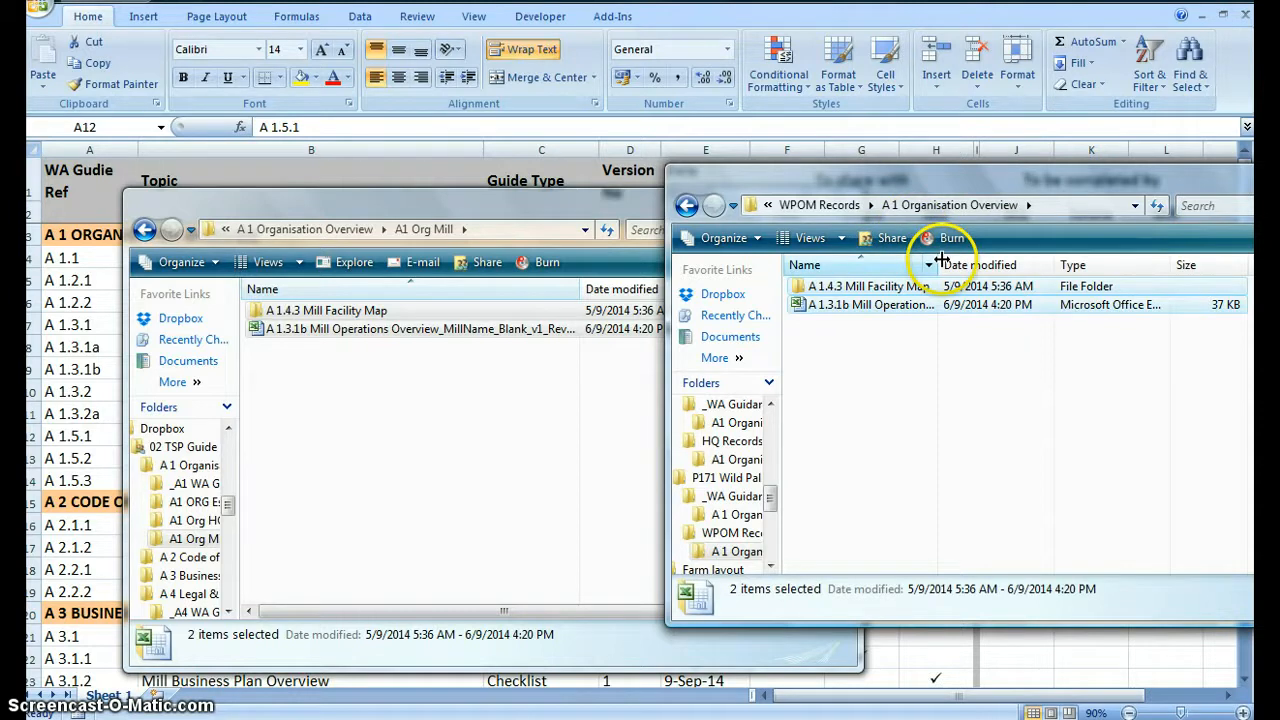
- Widen the file name column and rename the copied A 1.3.1b Mill Operations Overview file, replacing MillName_Blank with WPOM
{"action": "left_click_drag", "start_coordinate": [941, 262], "coordinate": [1158, 305]}
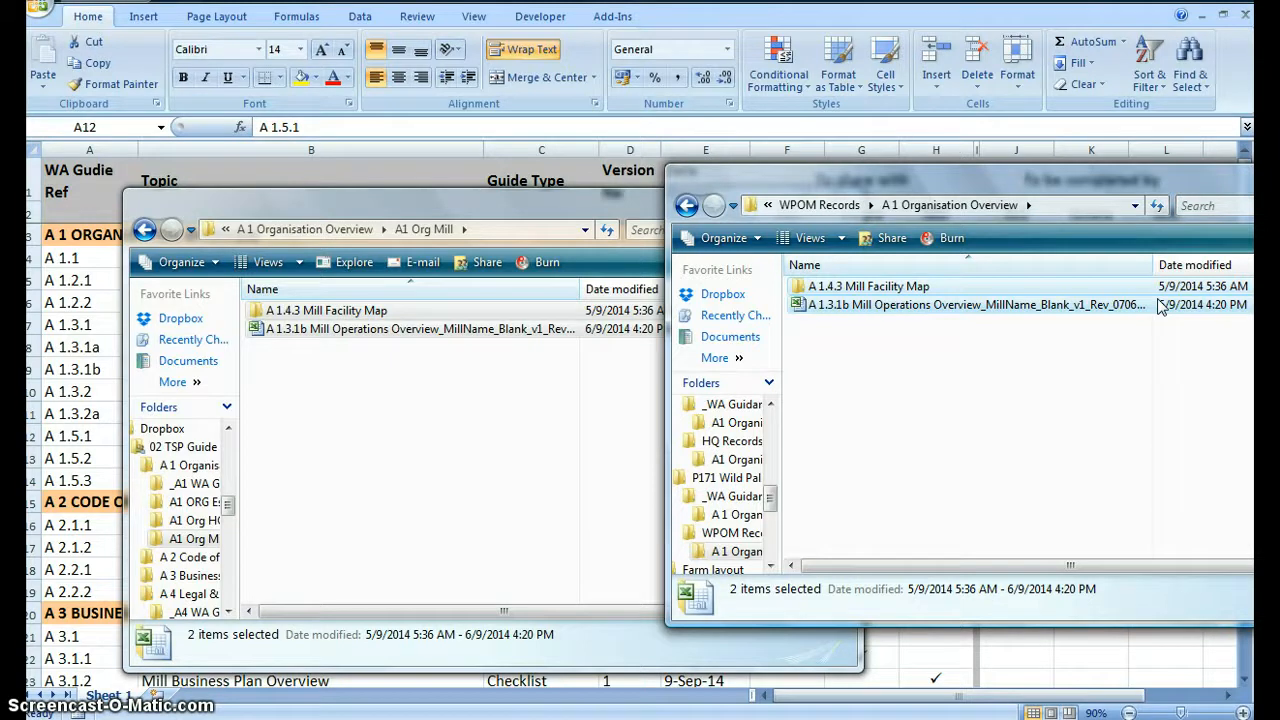
{"action": "left_click", "coordinate": [1070, 306]}
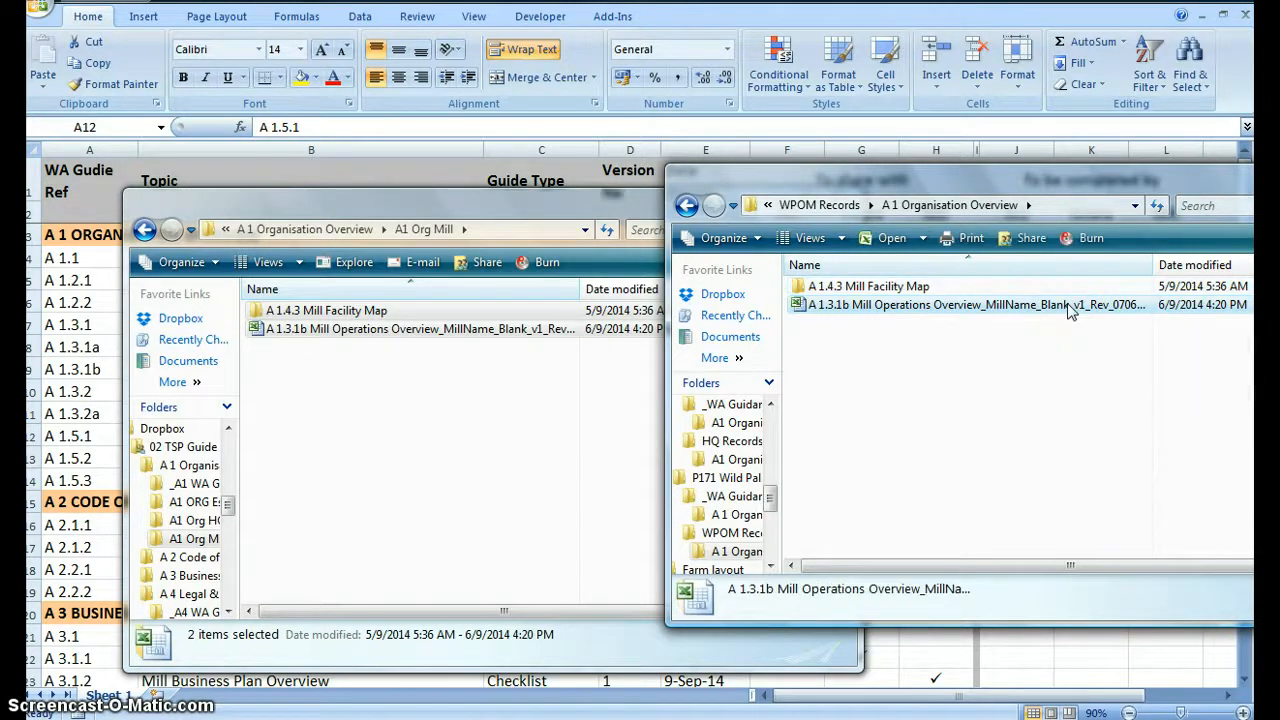
{"action": "left_click", "coordinate": [1067, 306]}
{"action": "left_click_drag", "start_coordinate": [1071, 305], "coordinate": [987, 305]}
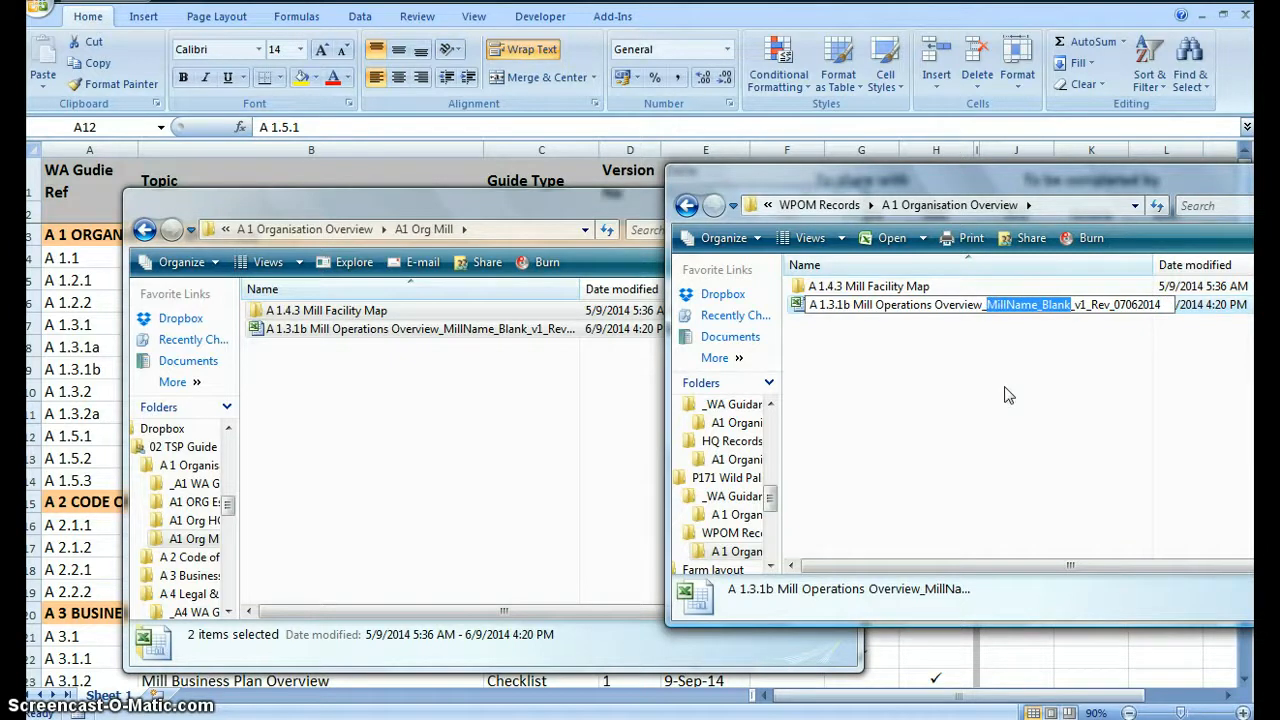
{"action": "type", "text": "WPOM"}
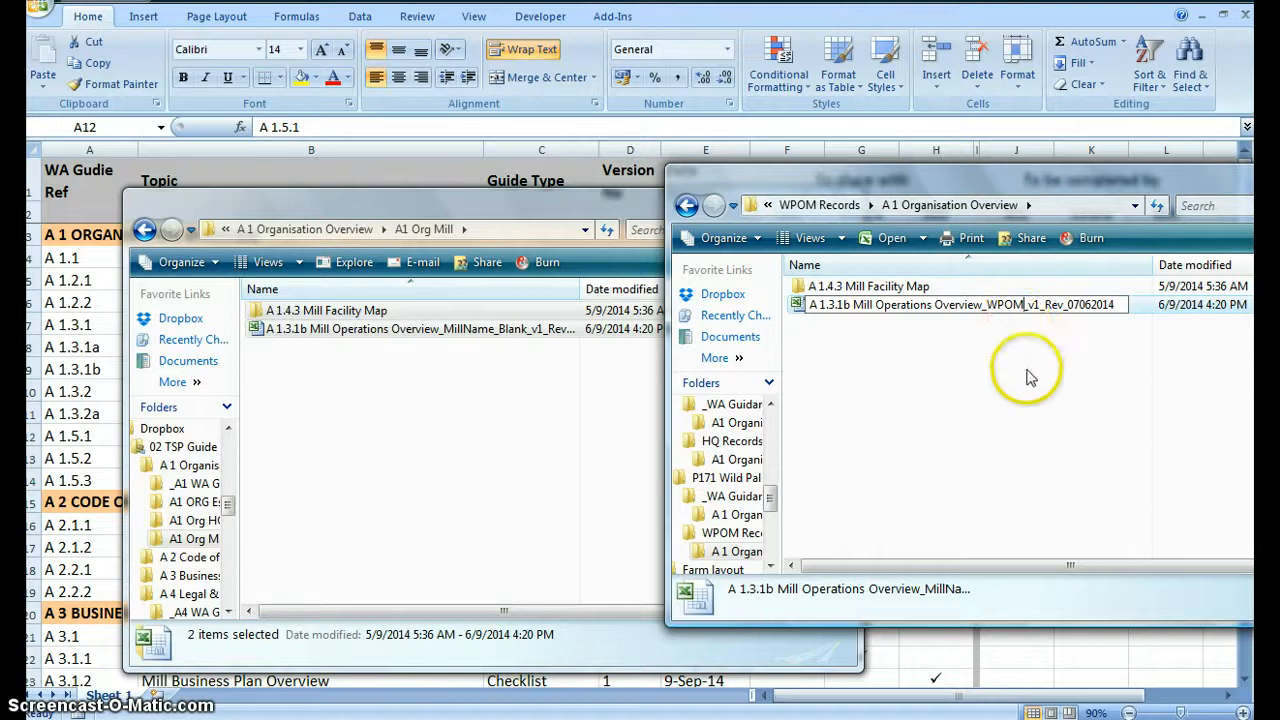
{"action": "key", "text": "Return"}
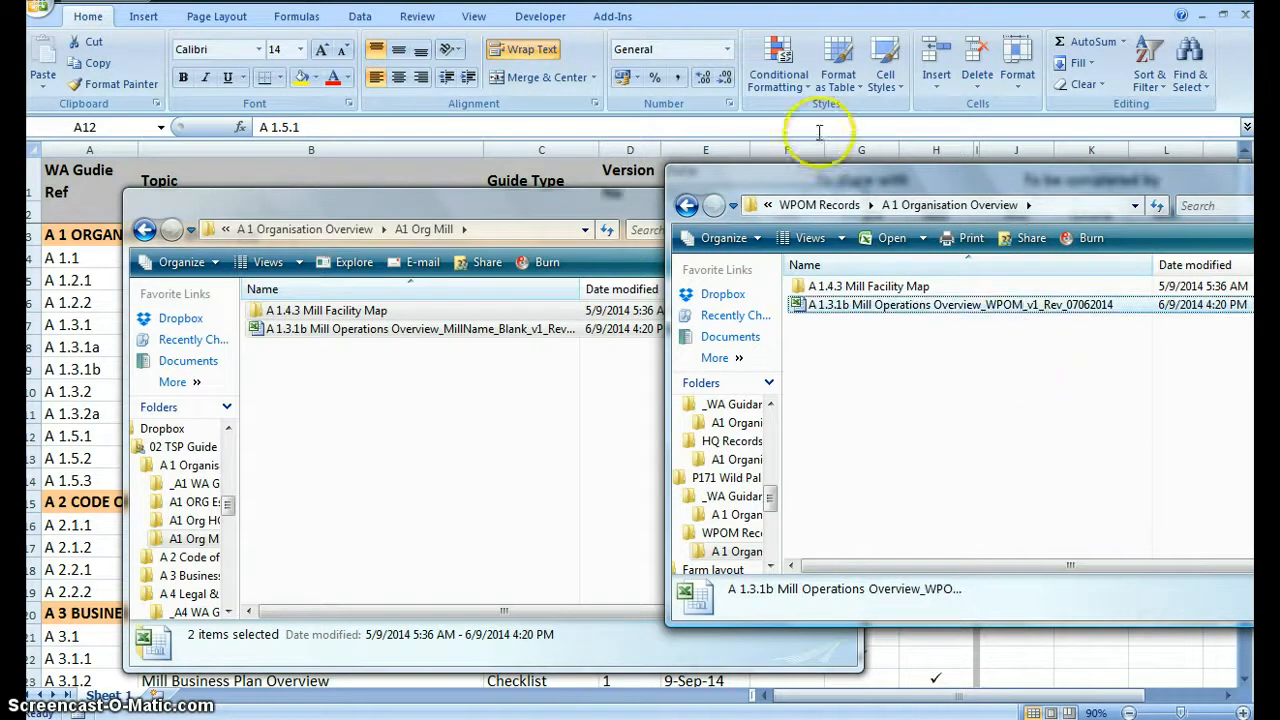
- In the destination window, go back to Dropbox and open A1 Organisation Overview under P170 Wild Asia Estate 1's WA 1 Records
{"action": "left_click", "coordinate": [822, 204]}
{"action": "left_click", "coordinate": [822, 205]}
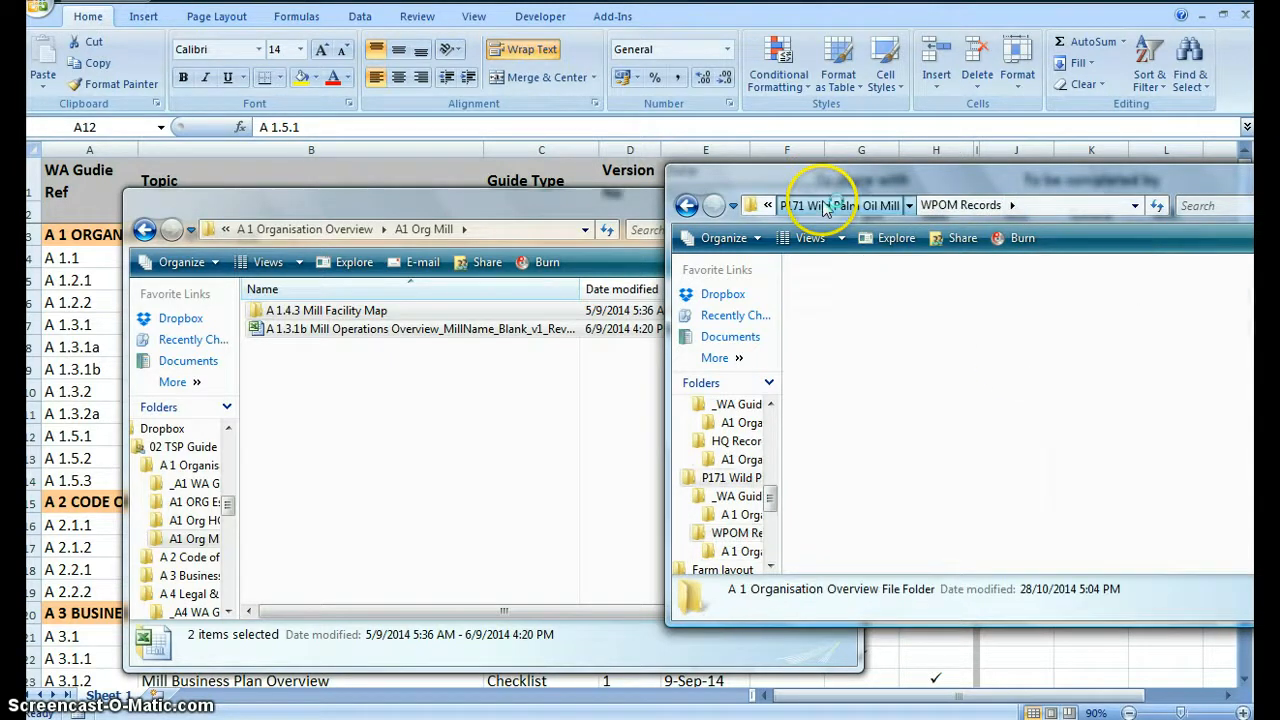
{"action": "left_click", "coordinate": [805, 205]}
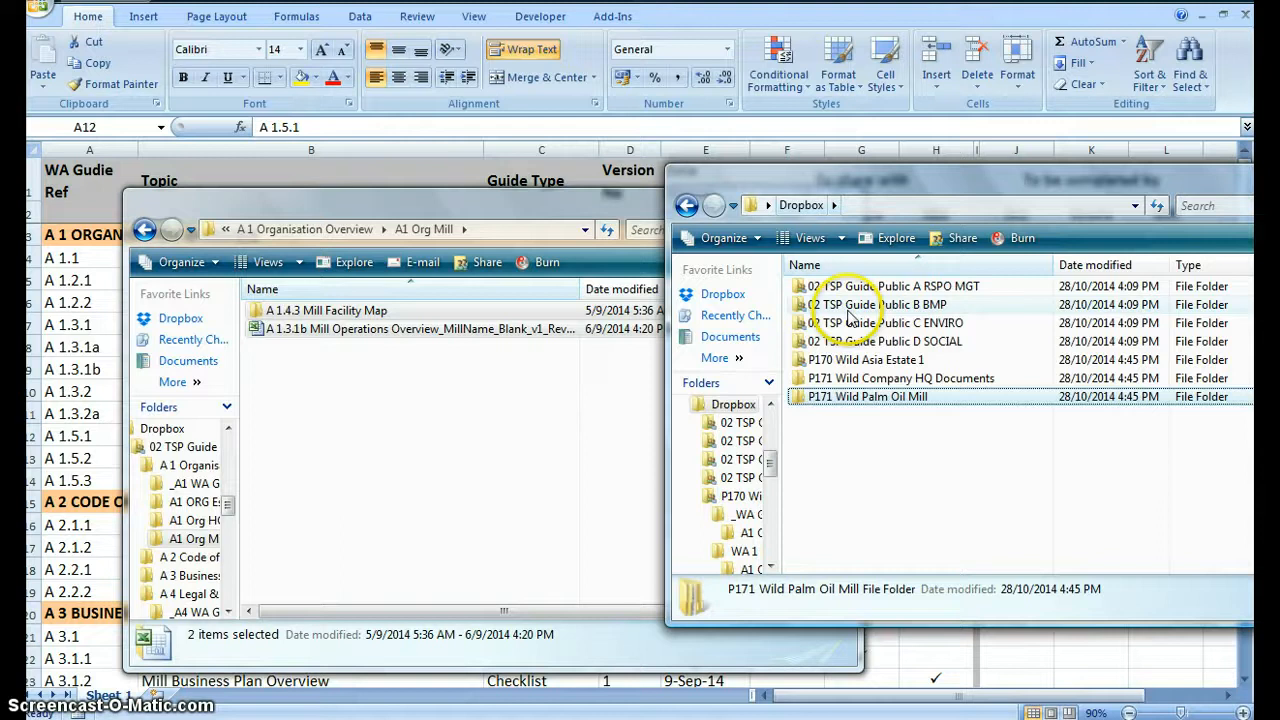
{"action": "double_click", "coordinate": [860, 367]}
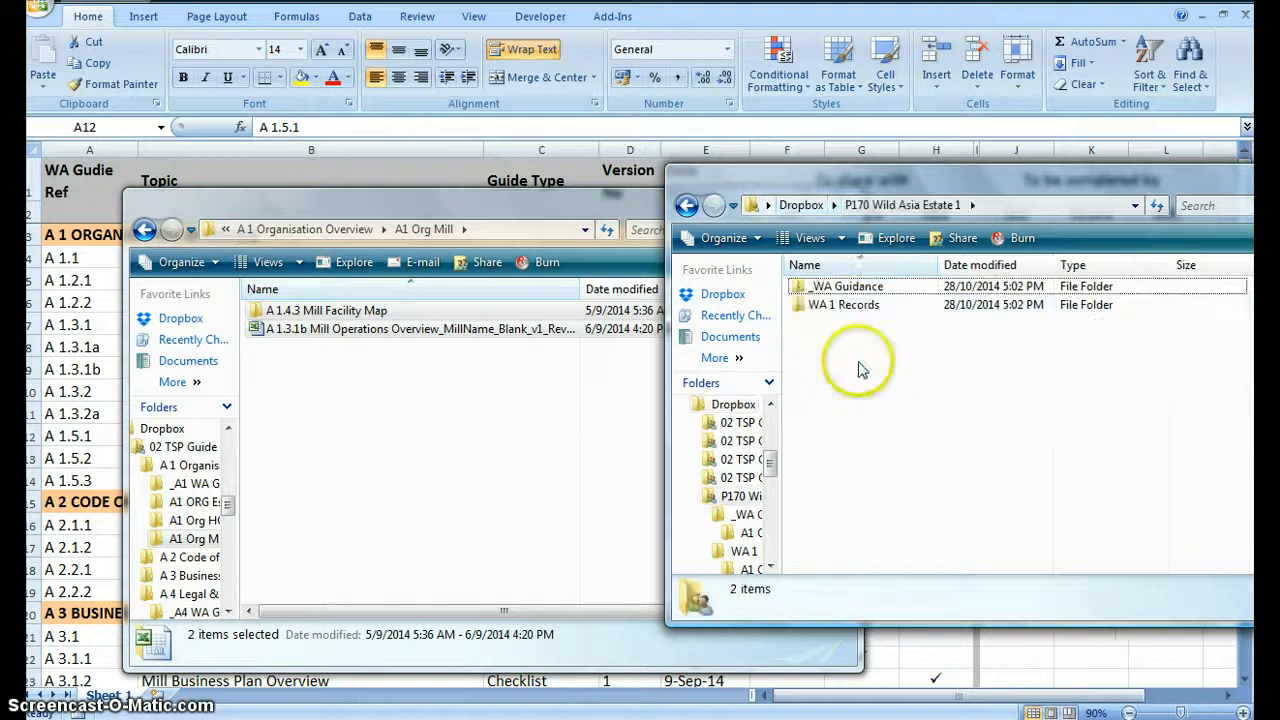
{"action": "double_click", "coordinate": [845, 304]}
{"action": "double_click", "coordinate": [843, 288]}
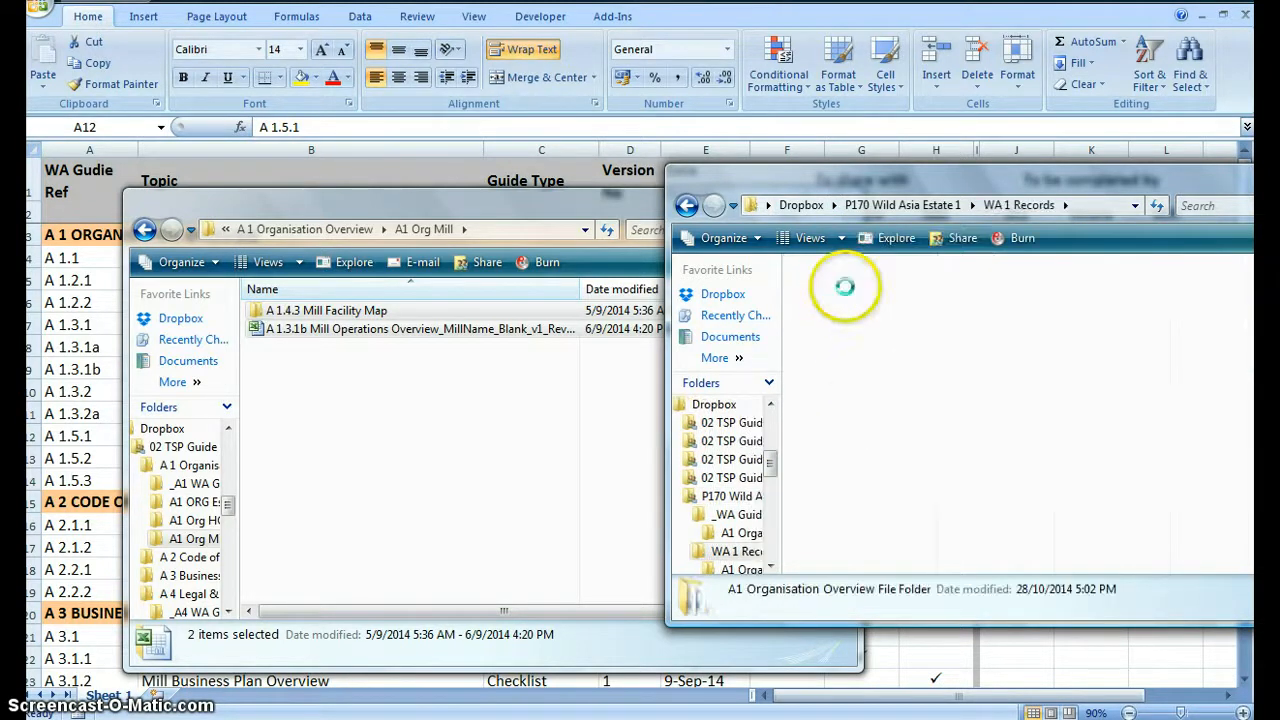
- Rename the A 1.3.1a Estate Operations Overview file, replacing EstateName_Blank with WA1
{"action": "left_click", "coordinate": [990, 306]}
{"action": "left_click", "coordinate": [995, 306]}
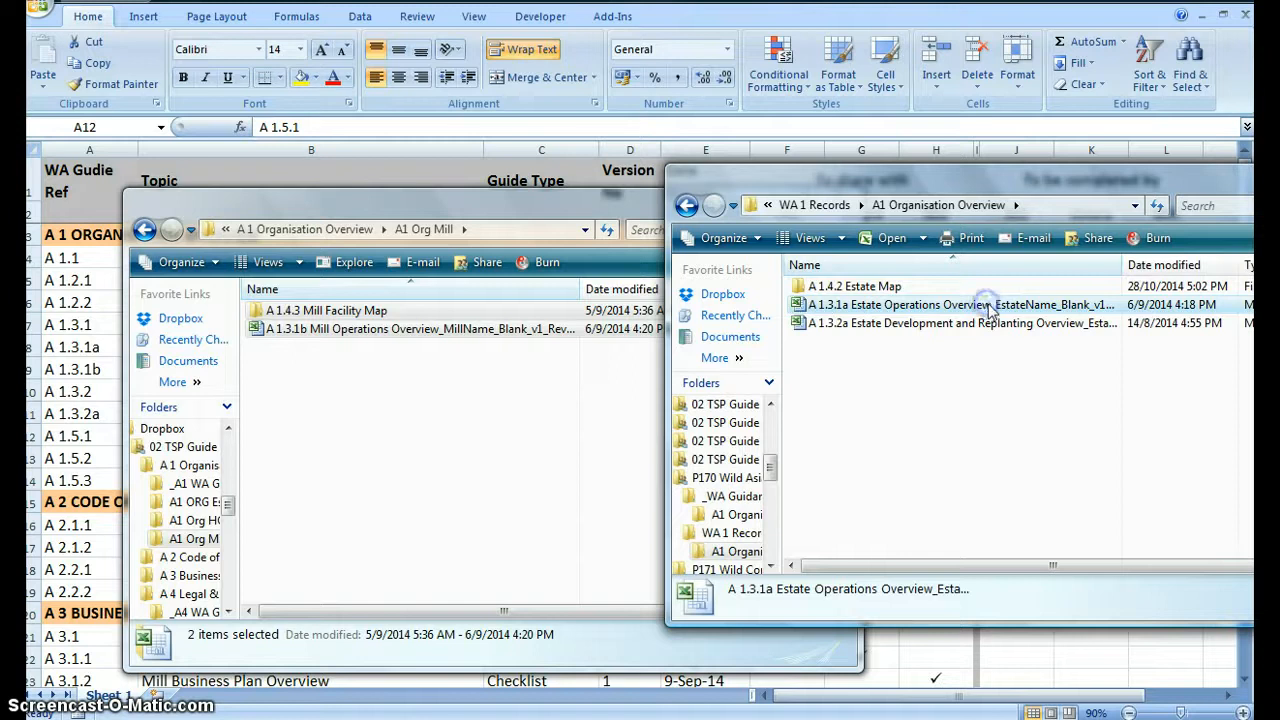
{"action": "left_click_drag", "start_coordinate": [997, 306], "coordinate": [1104, 323]}
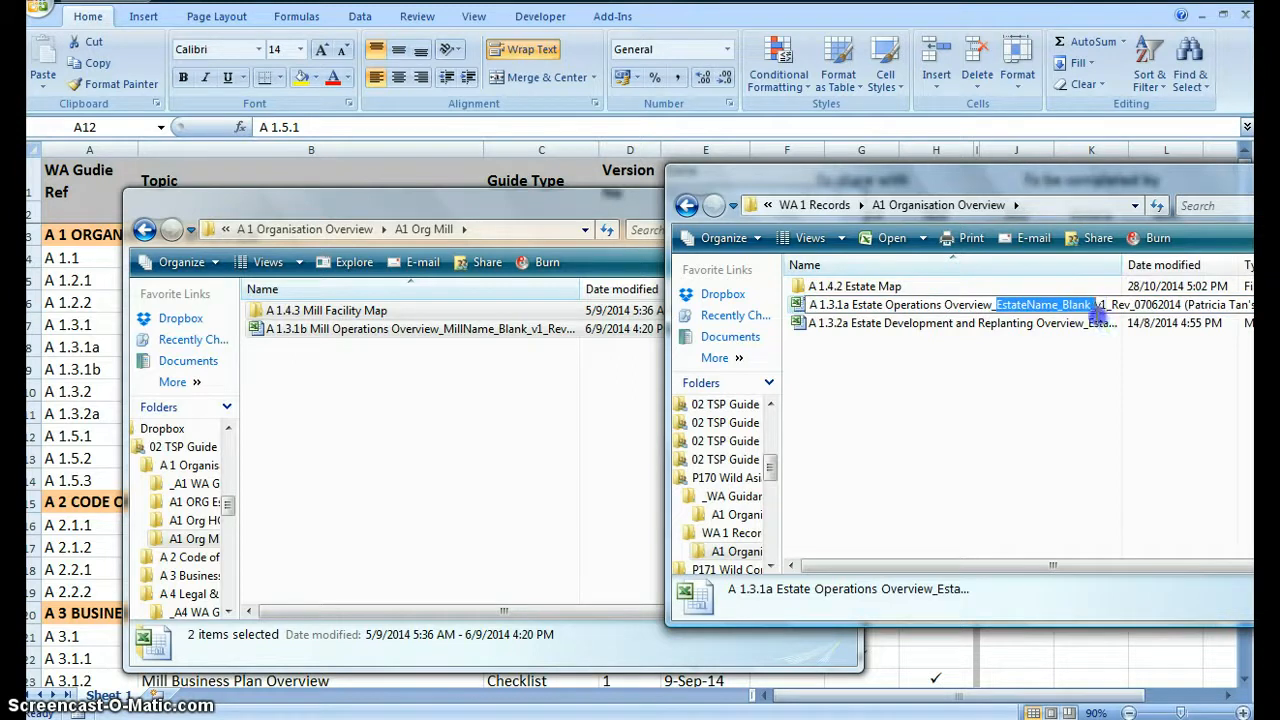
{"action": "type", "text": "WA1"}
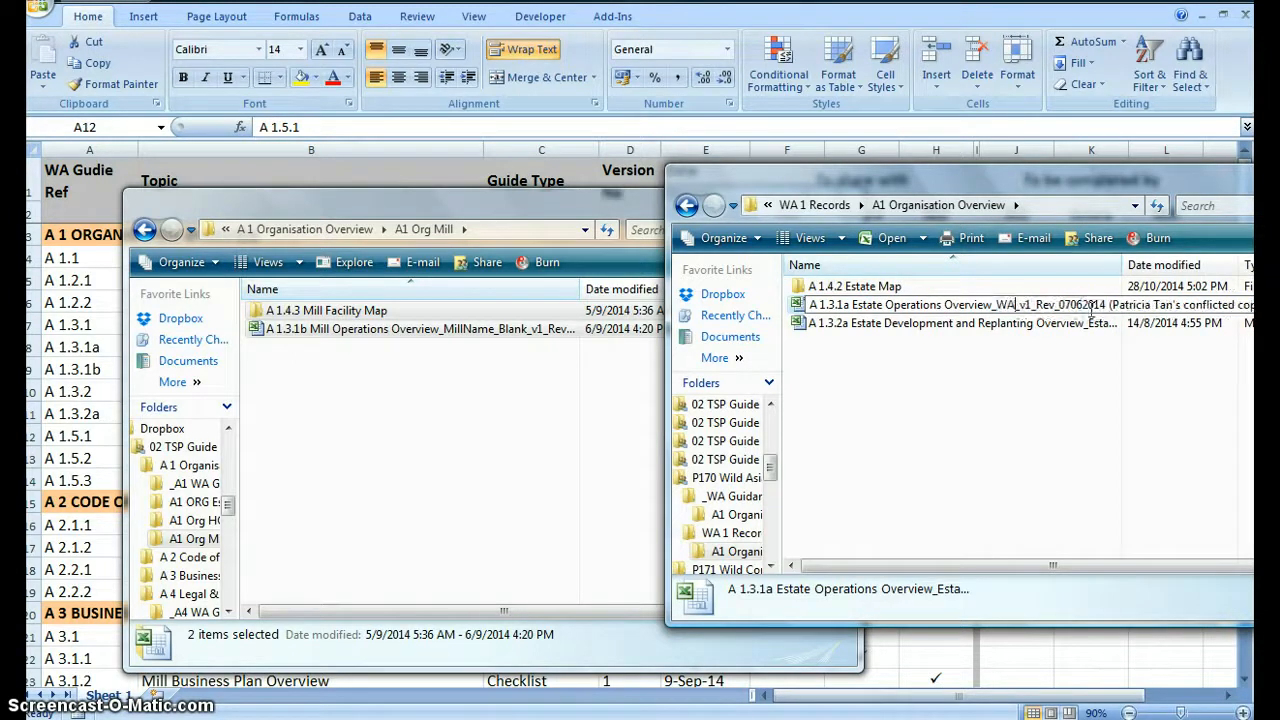
- Rename the A 1.3.2a Estate Development and Replanting Overview file, replacing EstateName_Blank with WA1
{"action": "left_click", "coordinate": [1083, 324]}
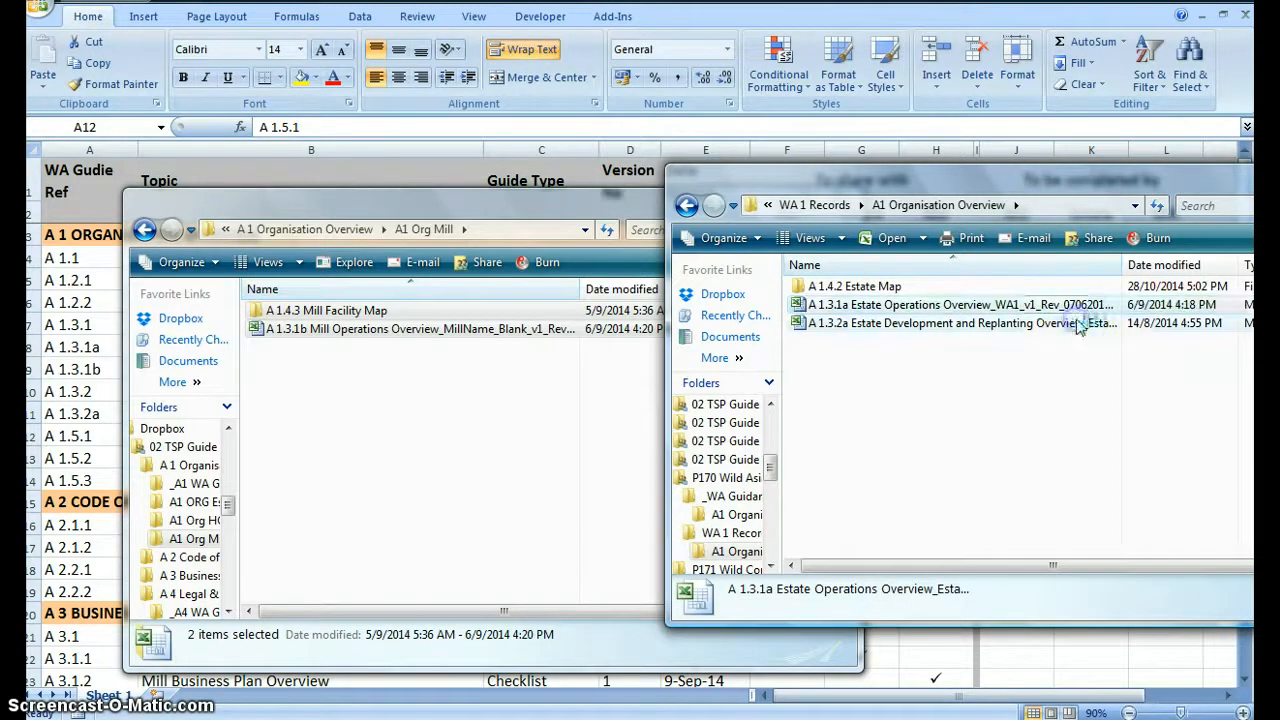
{"action": "left_click", "coordinate": [1085, 330]}
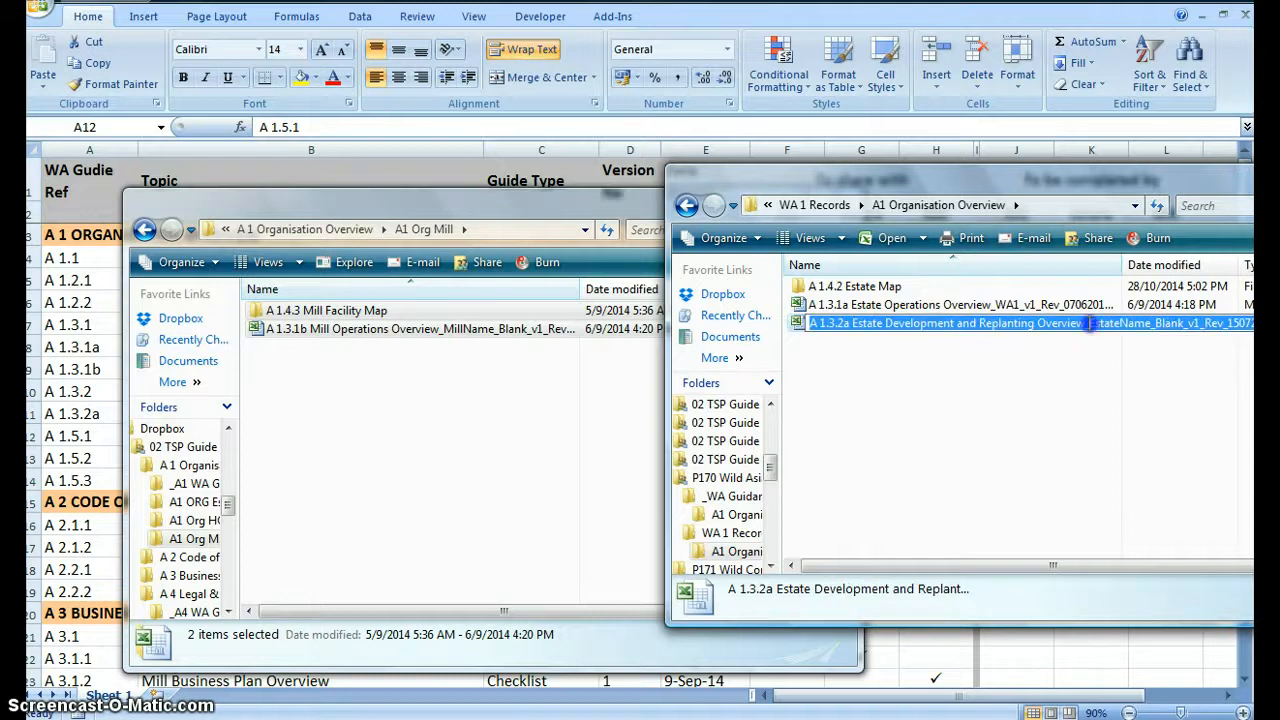
{"action": "left_click_drag", "start_coordinate": [1090, 323], "coordinate": [1158, 326]}
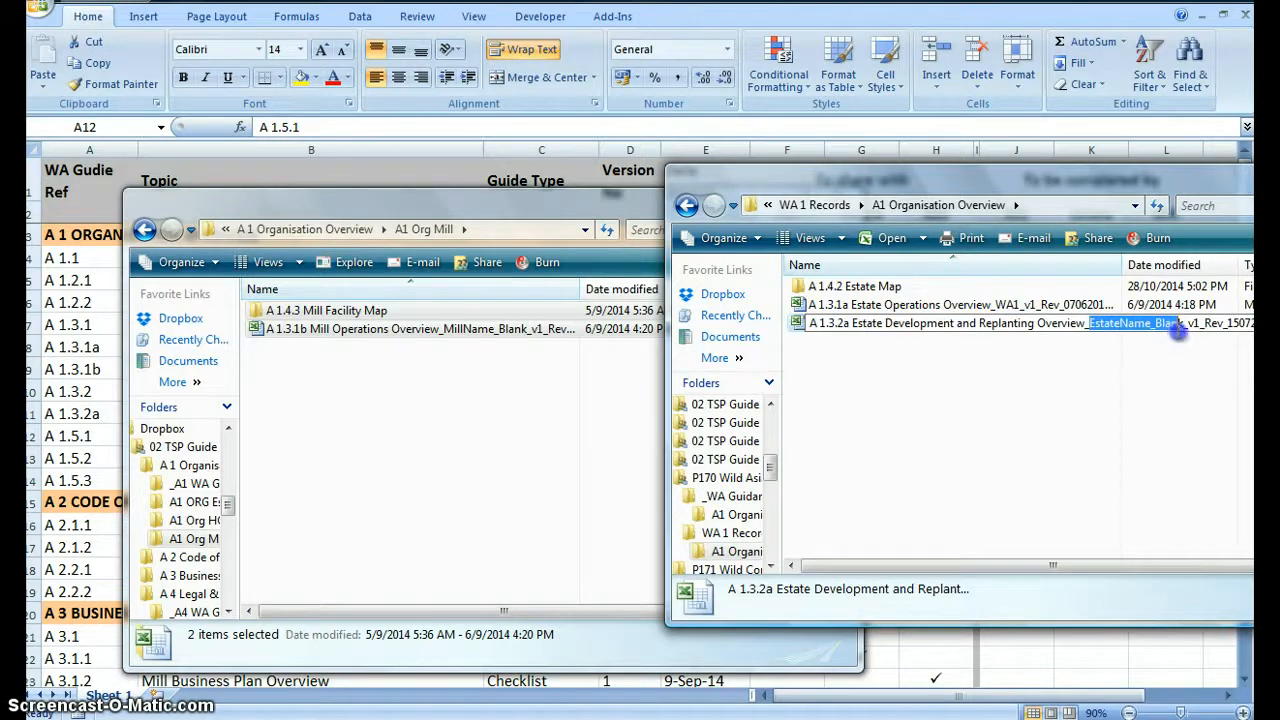
{"action": "type", "text": "WA"}
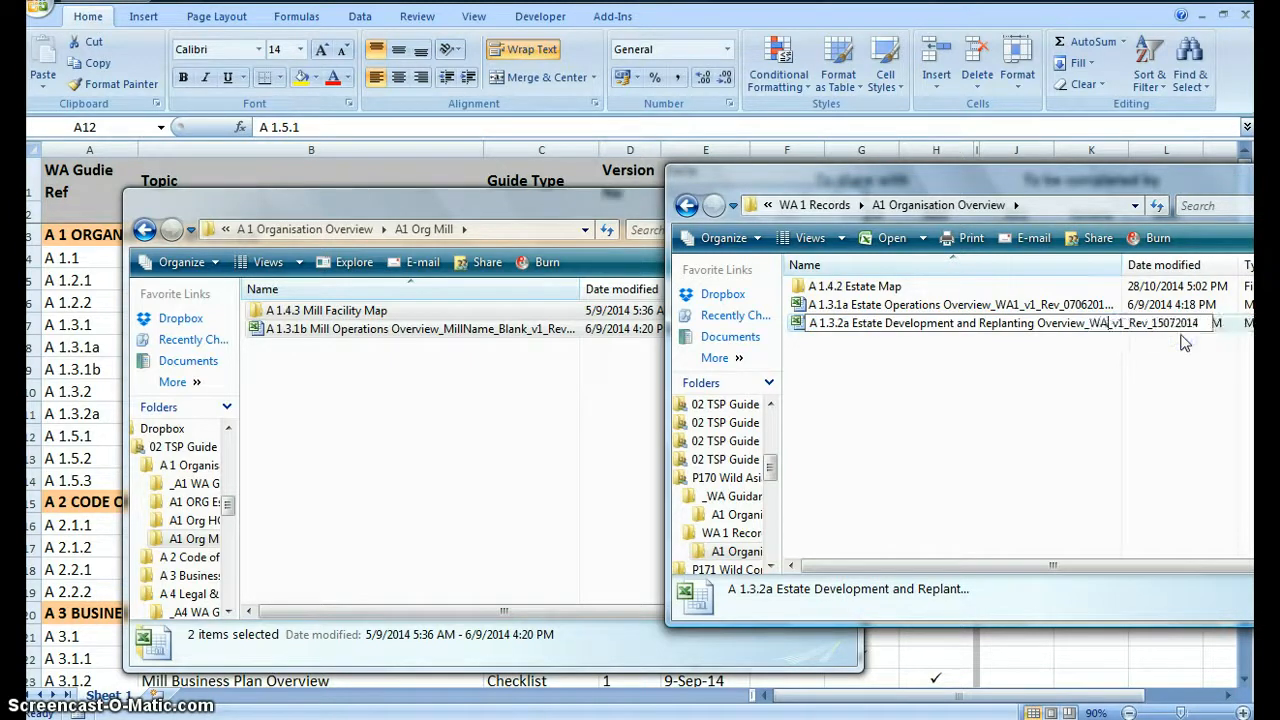
{"action": "type", "text": "1"}
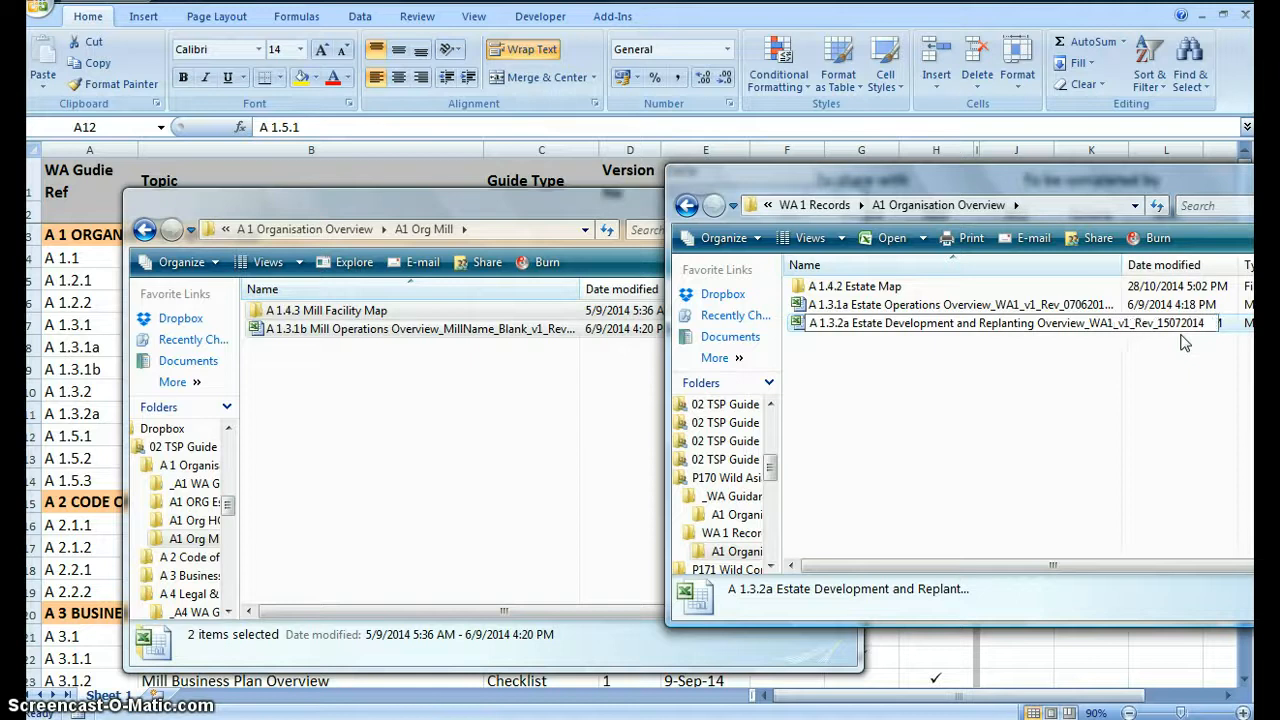
{"action": "key", "text": "Return"}
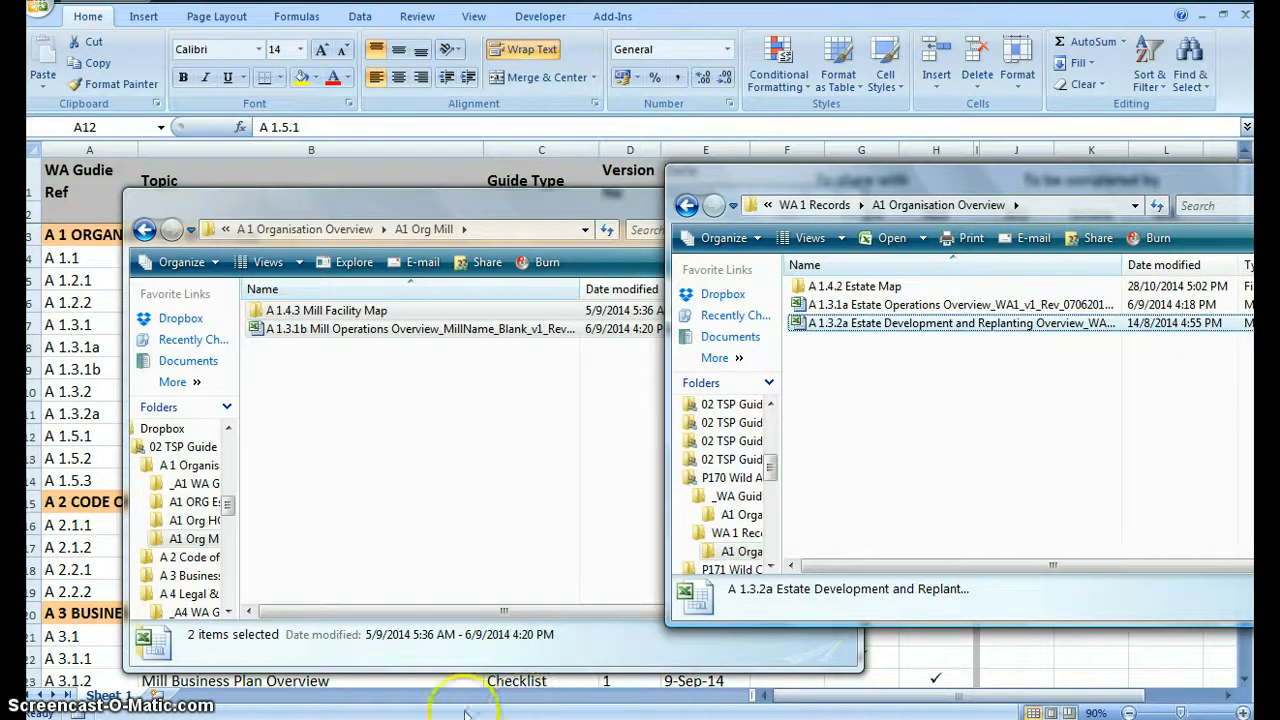